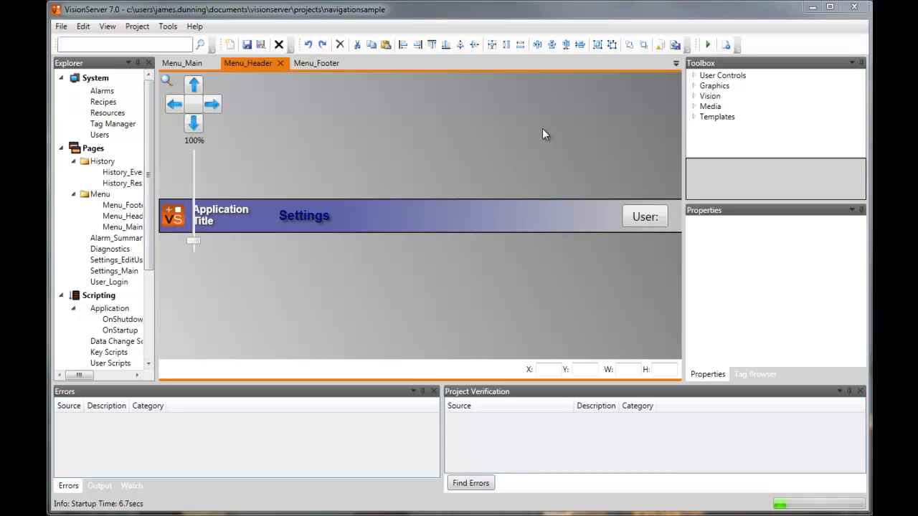
Test the project by visiting the Settings, Results, Diagnostics and Main pages, and close test mode.
left_click(708, 44)
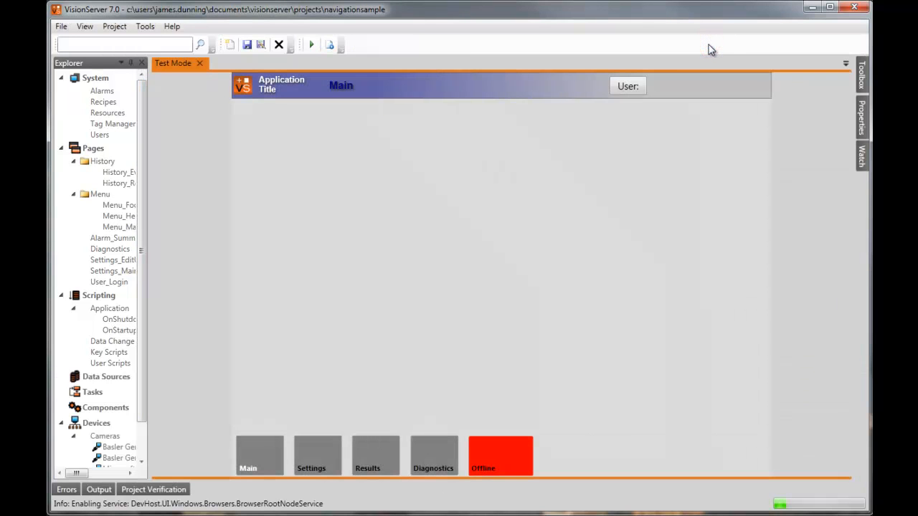
left_click(322, 457)
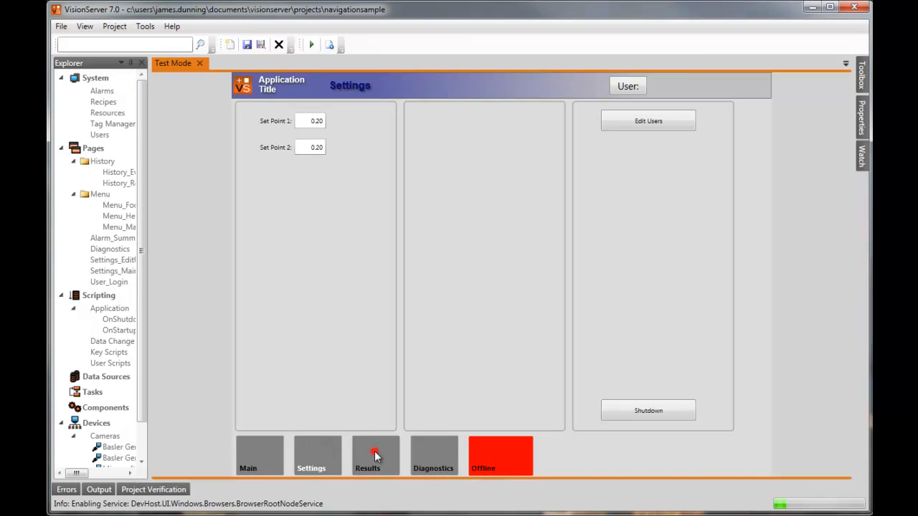
left_click(375, 455)
left_click(431, 452)
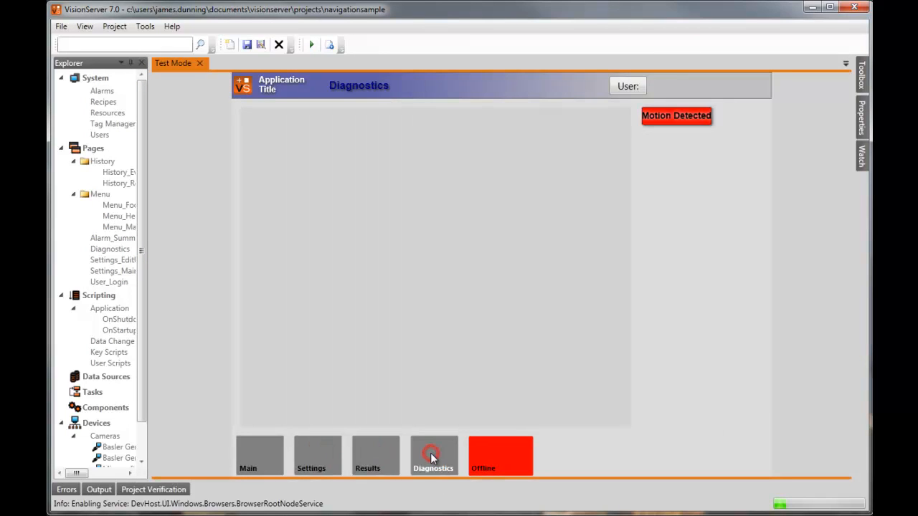
left_click(257, 459)
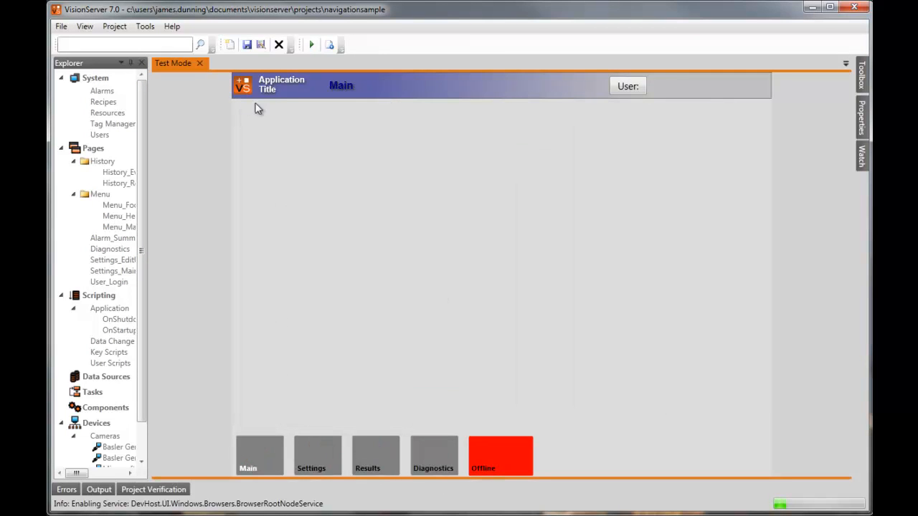
left_click(201, 64)
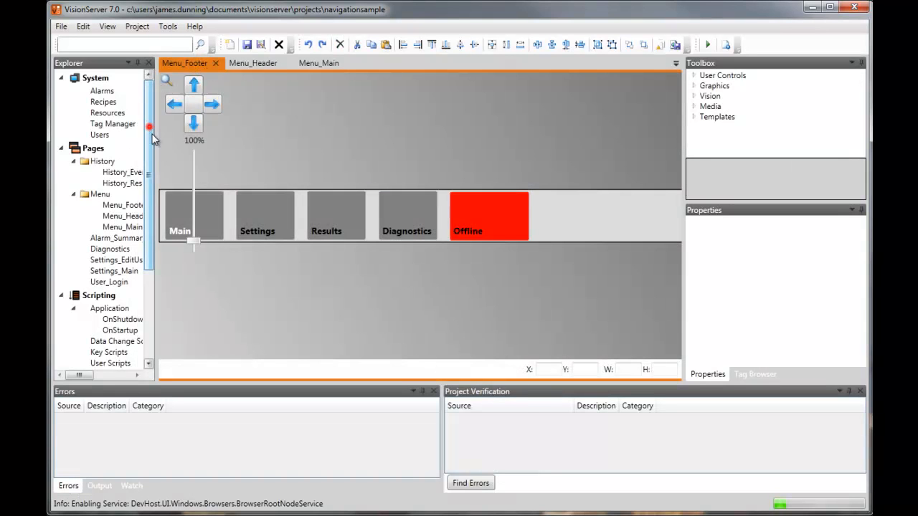
Add a Halcon camera device named Camera with the DirectShow driver and the rgb colour space.
left_click_drag(148, 127, 151, 270)
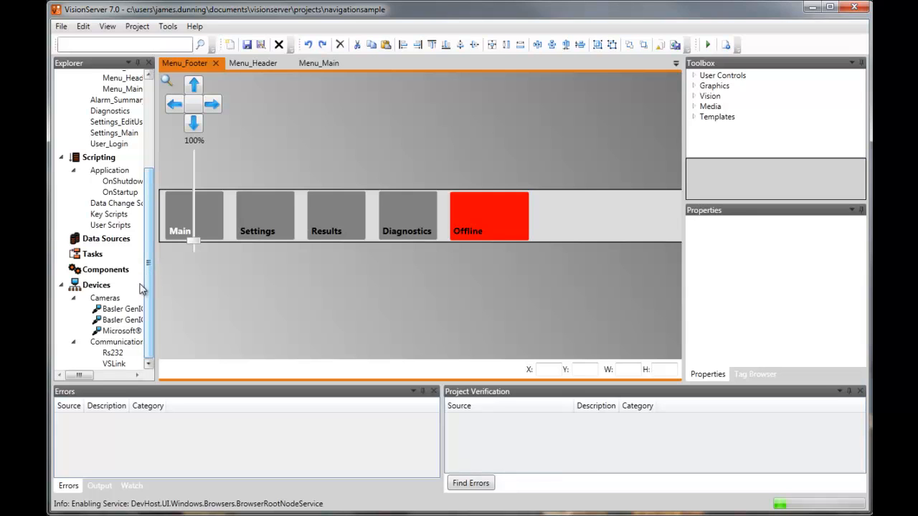
left_click(113, 298)
right_click(114, 299)
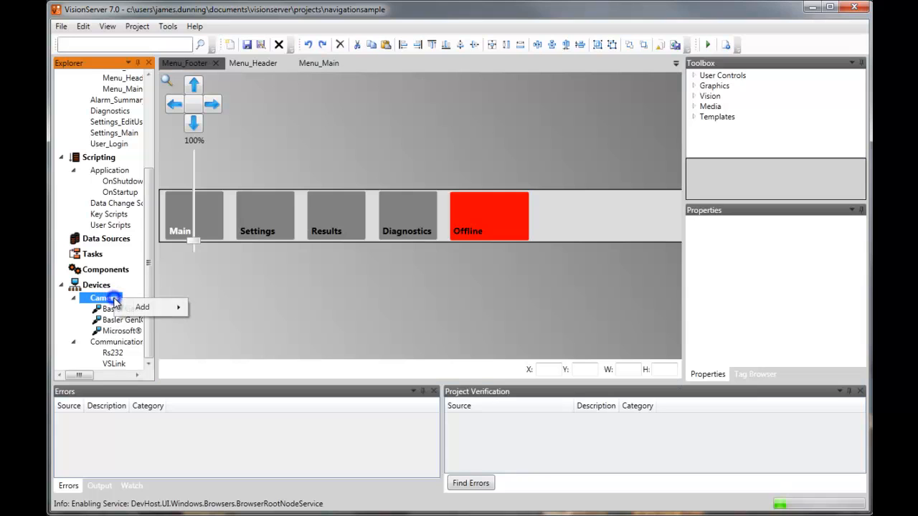
left_click(133, 307)
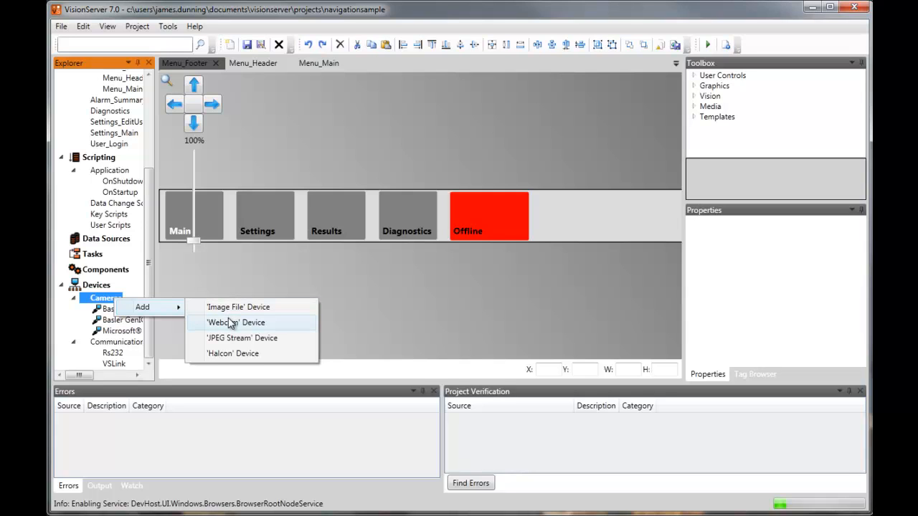
left_click(227, 355)
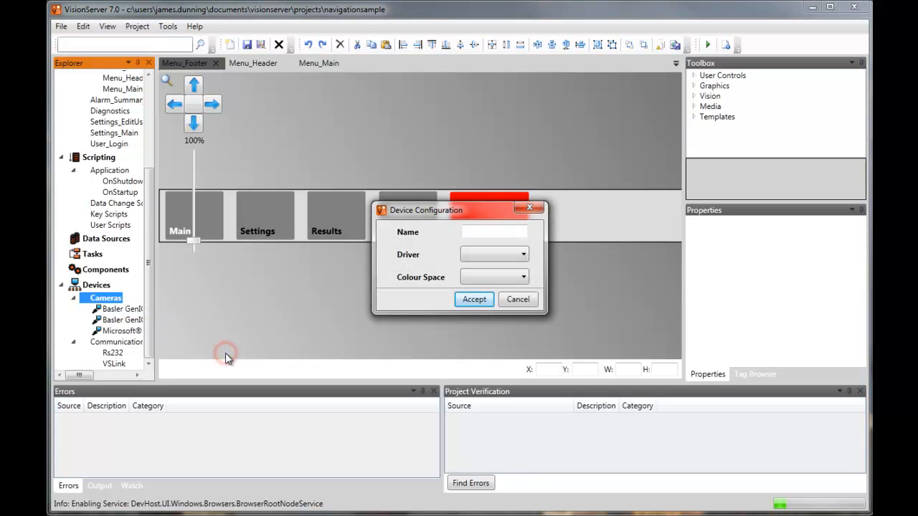
left_click(477, 233)
type("Camera")
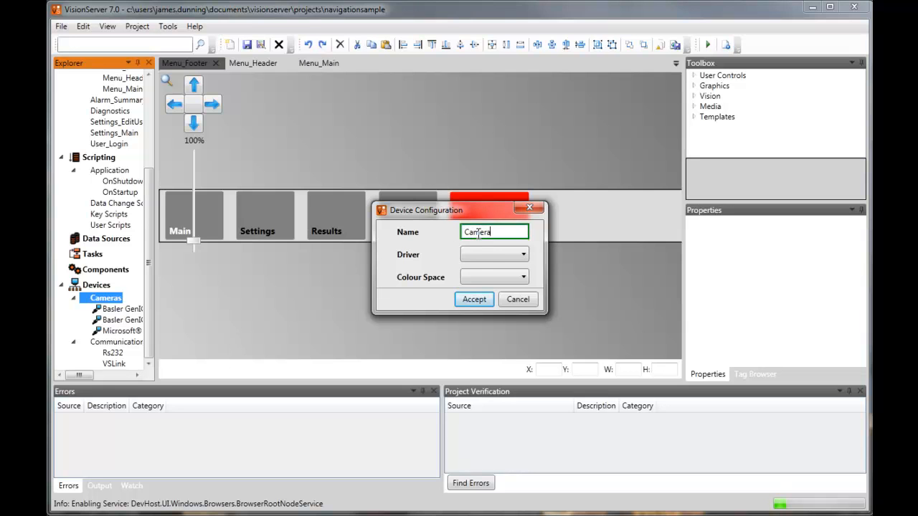
left_click(477, 254)
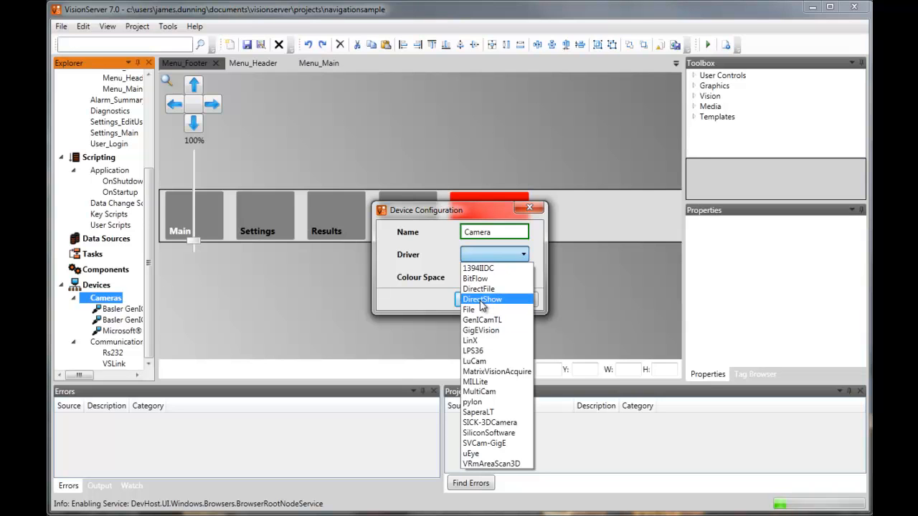
left_click(482, 302)
left_click(488, 278)
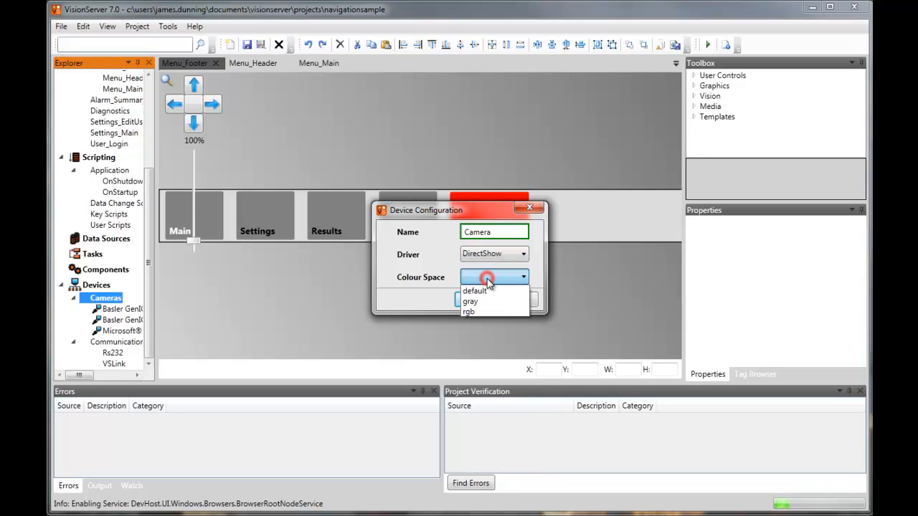
left_click(472, 312)
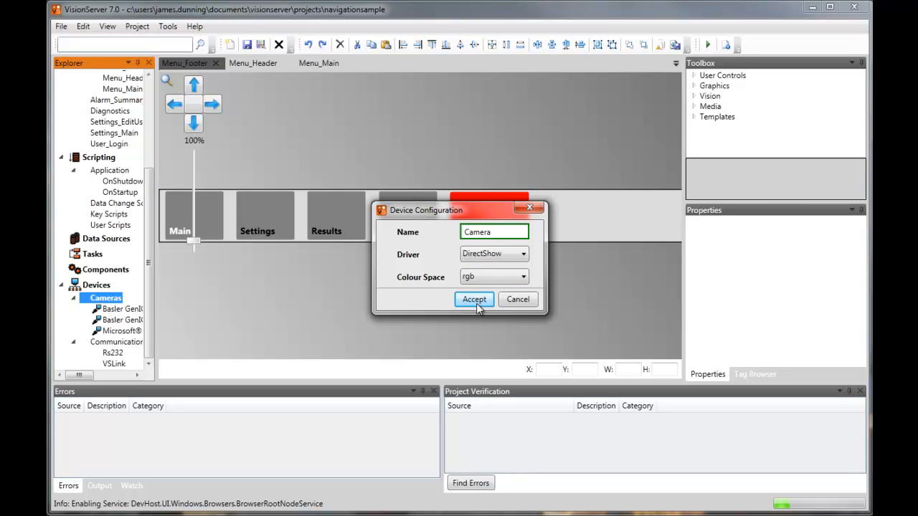
left_click(477, 304)
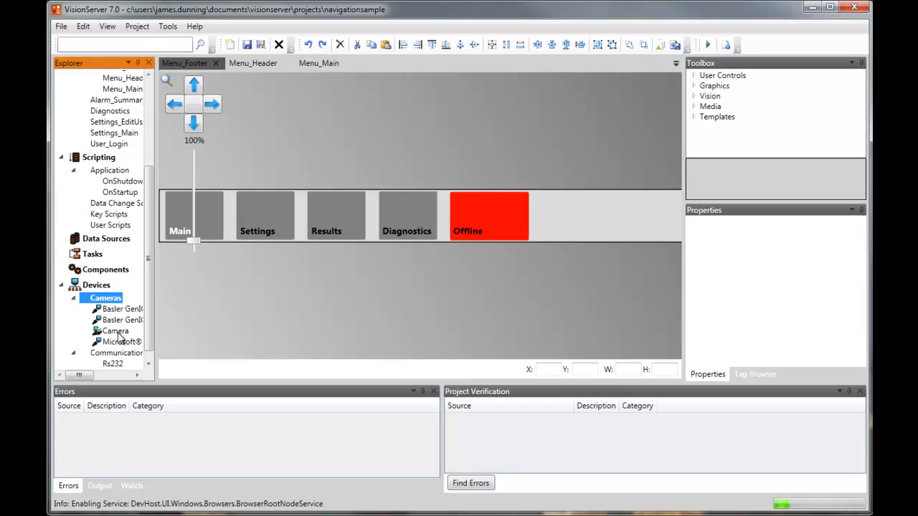
Open the Camera device to review its parameters and acquire a test image, and close its view.
double_click(116, 334)
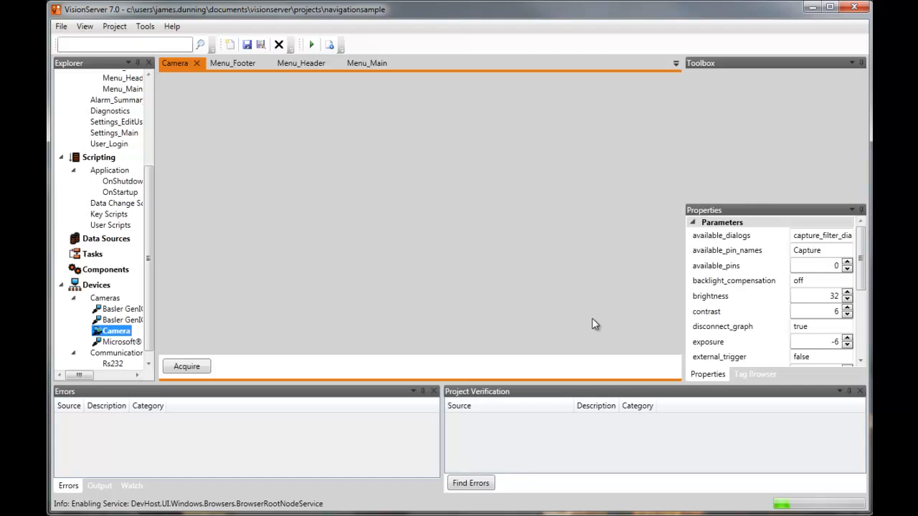
left_click_drag(864, 266, 864, 224)
left_click(188, 367)
left_click(188, 367)
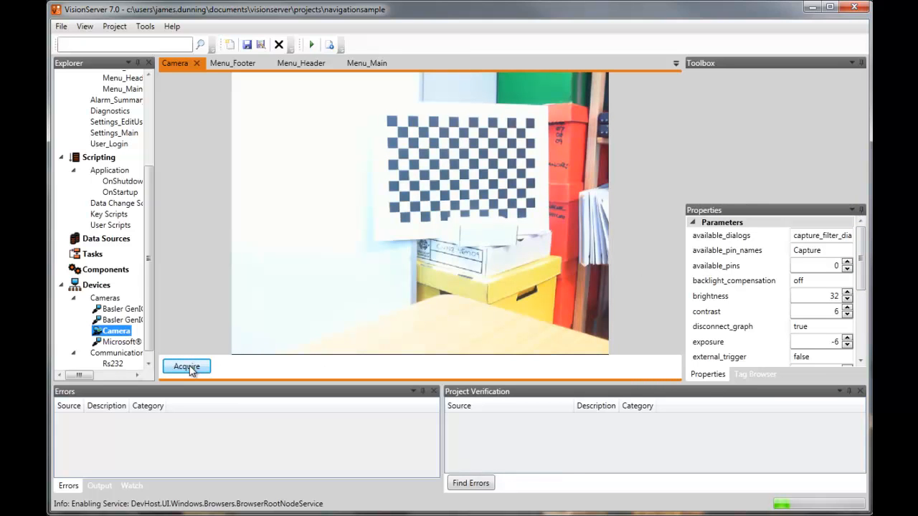
left_click(195, 65)
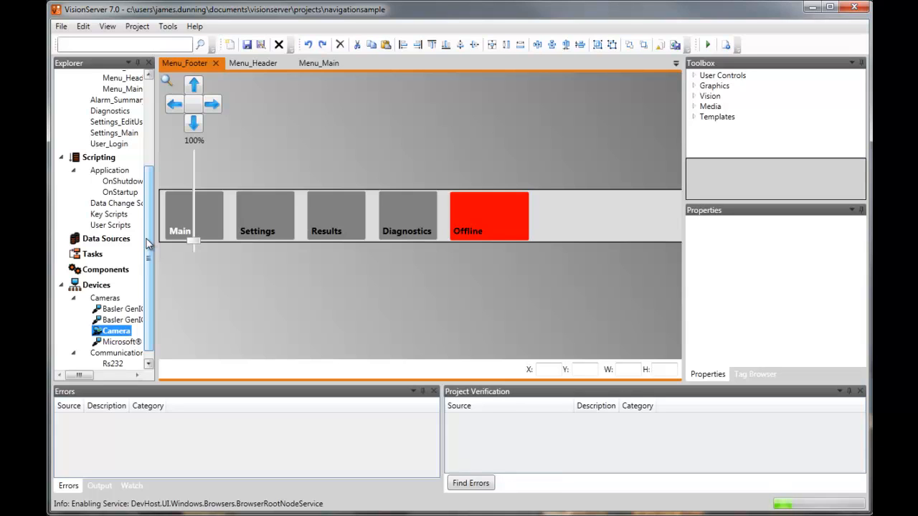
Add an Image File device named ImageFile to the cameras, using the Halcon image format.
left_click(109, 299)
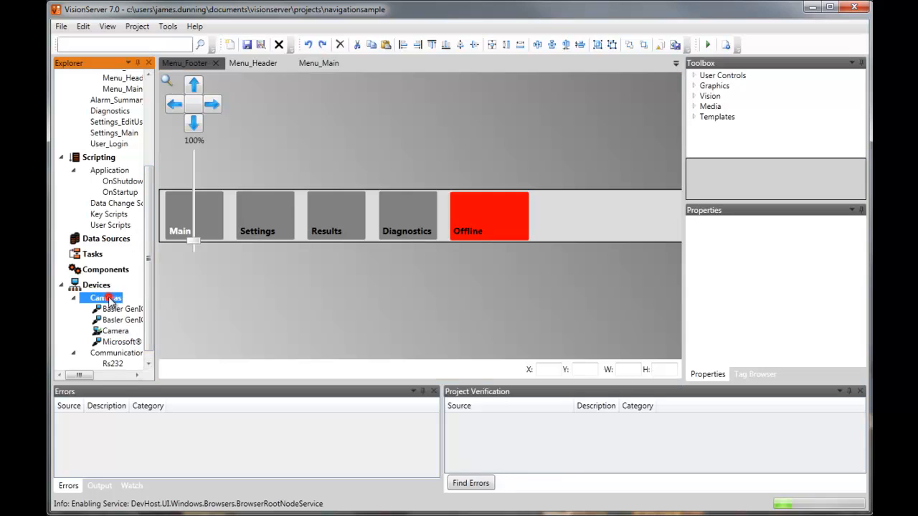
right_click(110, 299)
mouse_move(147, 307)
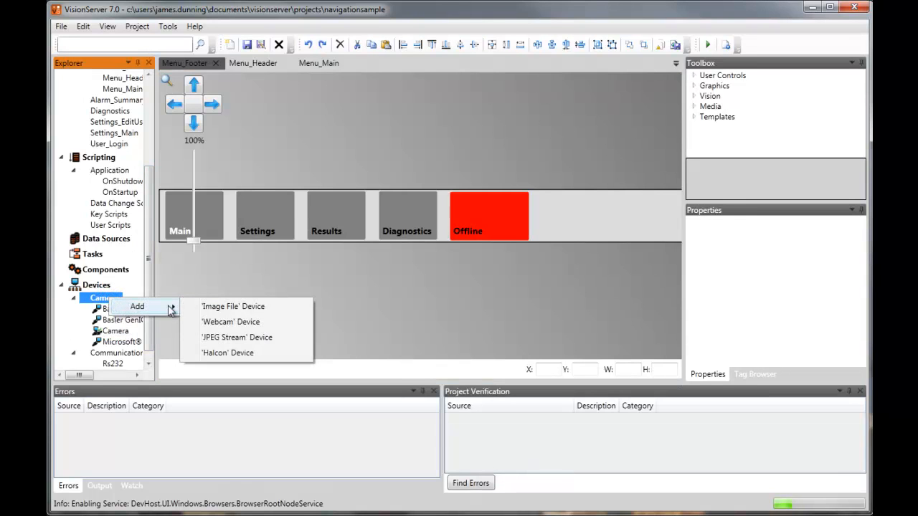
left_click(208, 307)
left_click(471, 241)
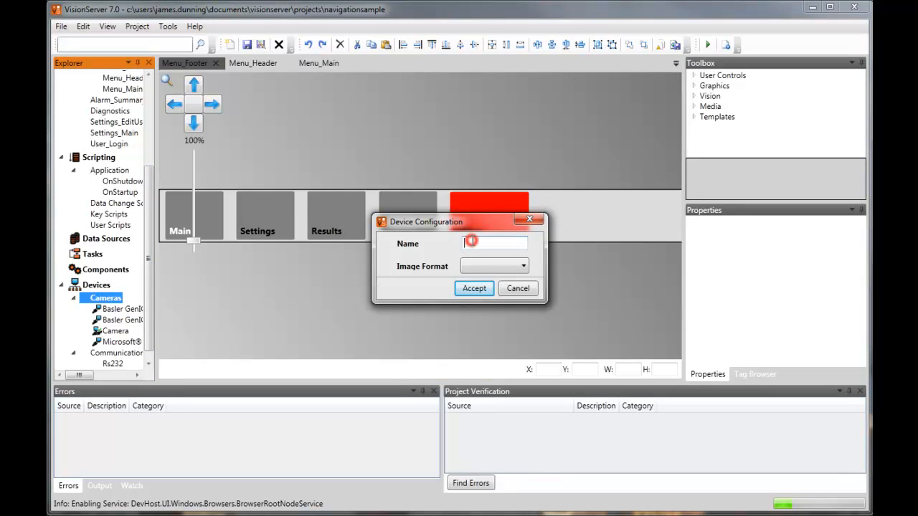
type("ImageFile")
left_click(481, 267)
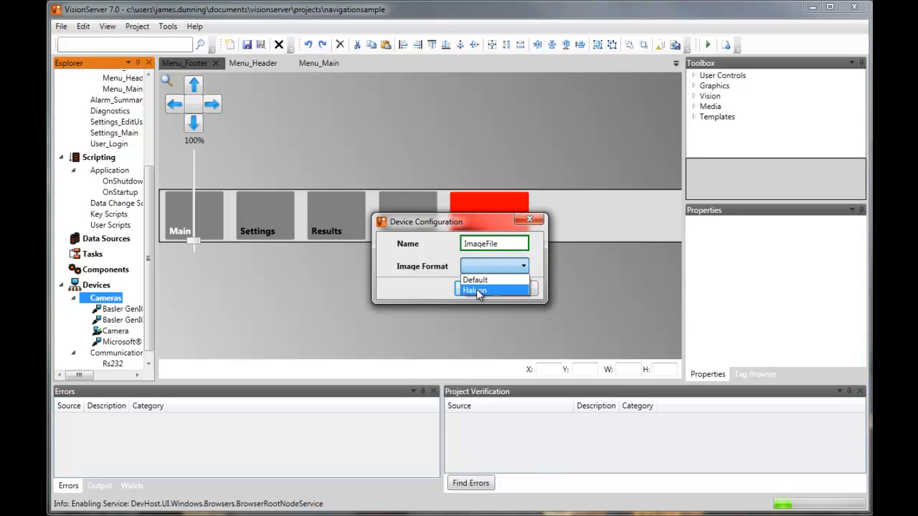
left_click(476, 289)
left_click(476, 290)
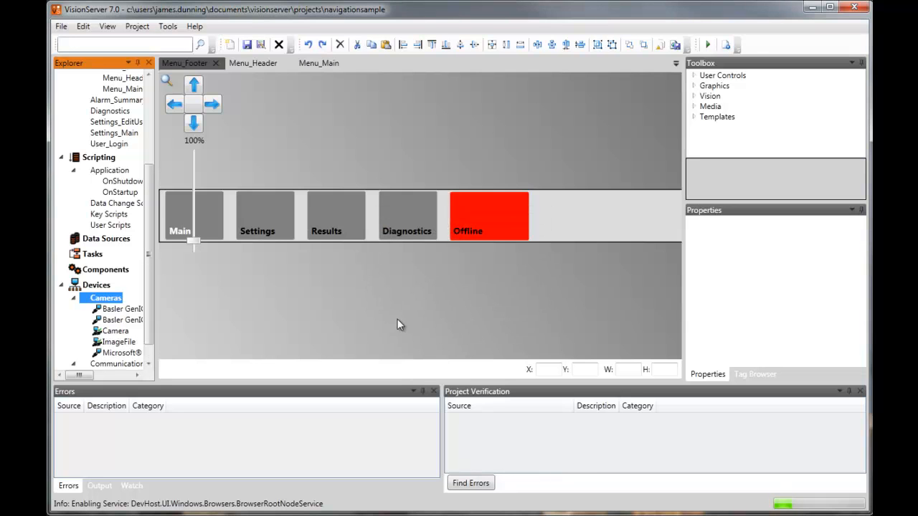
Set C:\Images\001.bmp as the image source of the ImageFile device.
left_click_drag(154, 335, 172, 342)
scroll(161, 337, "down", 1)
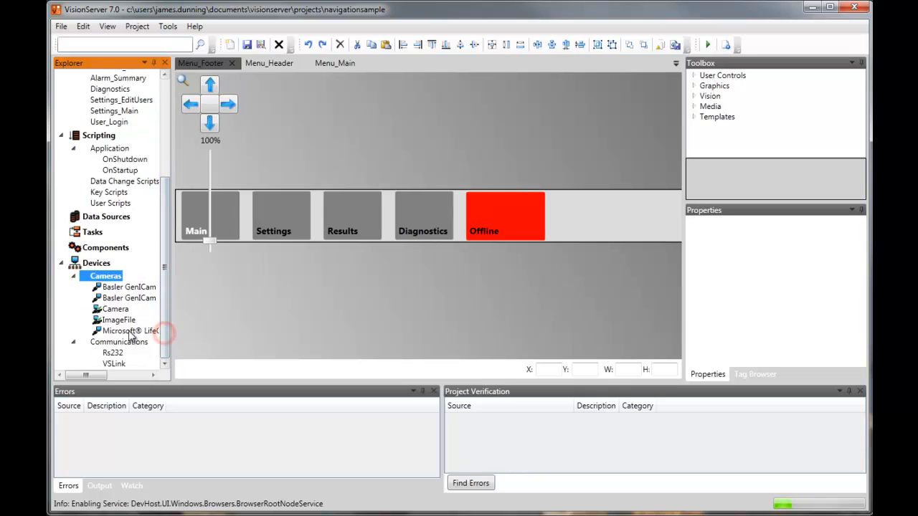
left_click(120, 320)
double_click(121, 323)
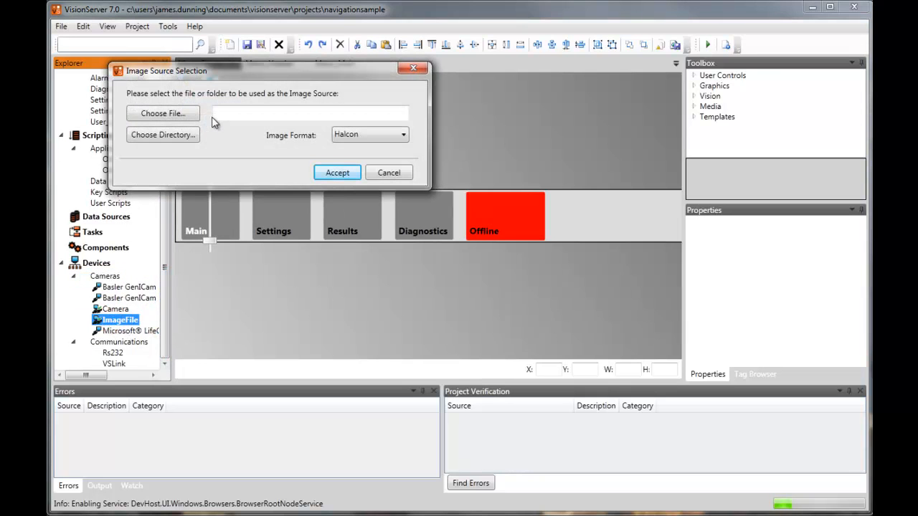
left_click(177, 120)
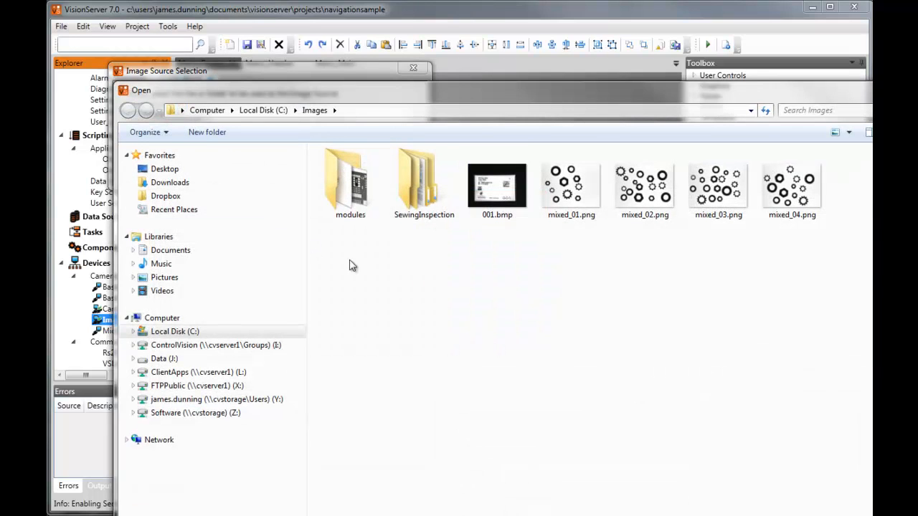
double_click(495, 188)
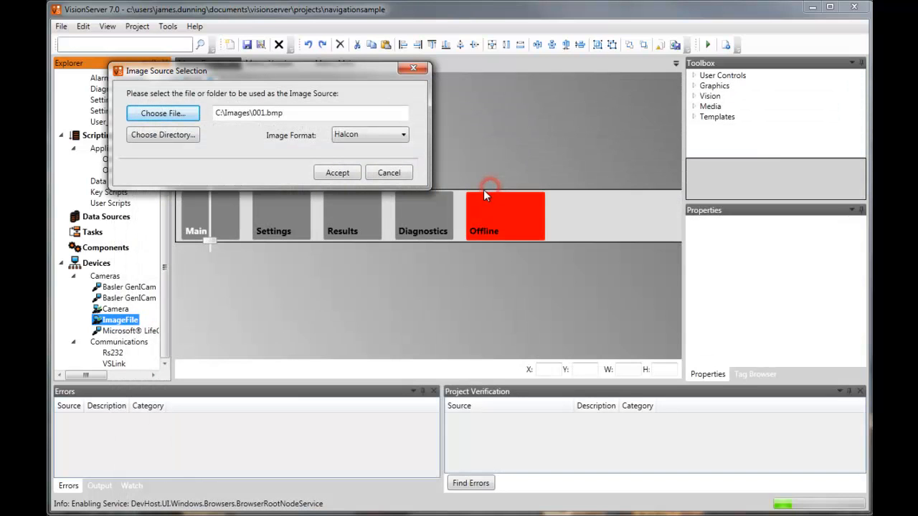
left_click(337, 173)
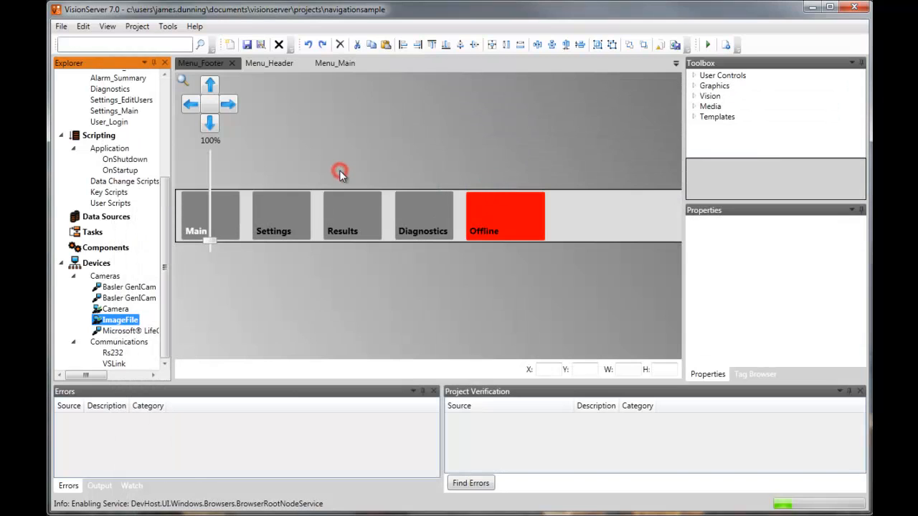
Disconnect the Camera device from the project.
left_click(115, 310)
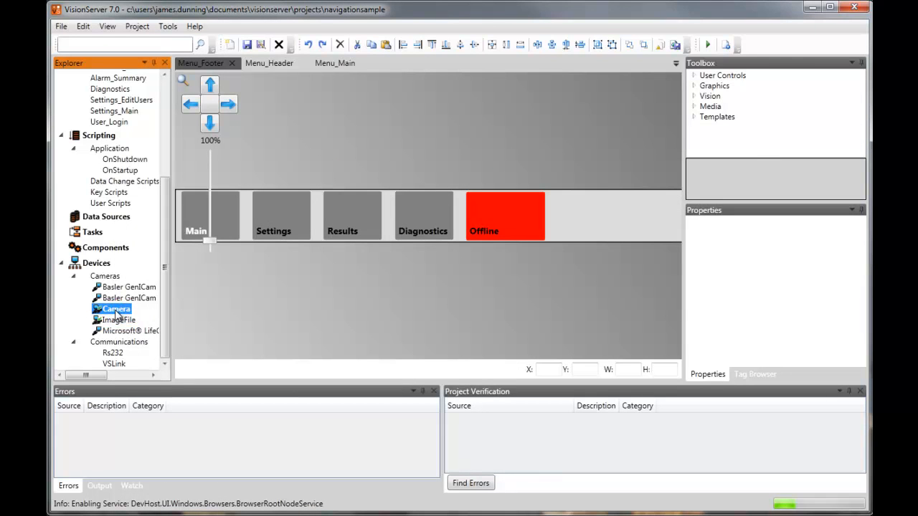
right_click(116, 311)
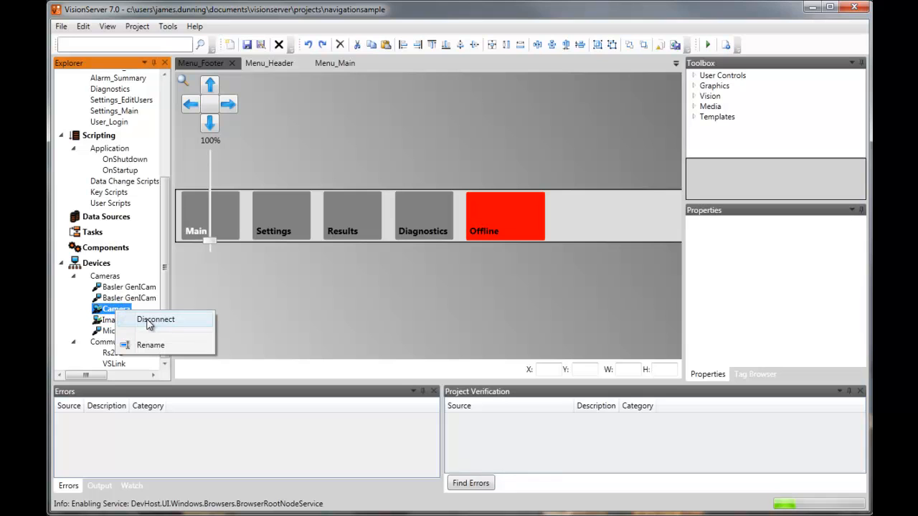
left_click(148, 320)
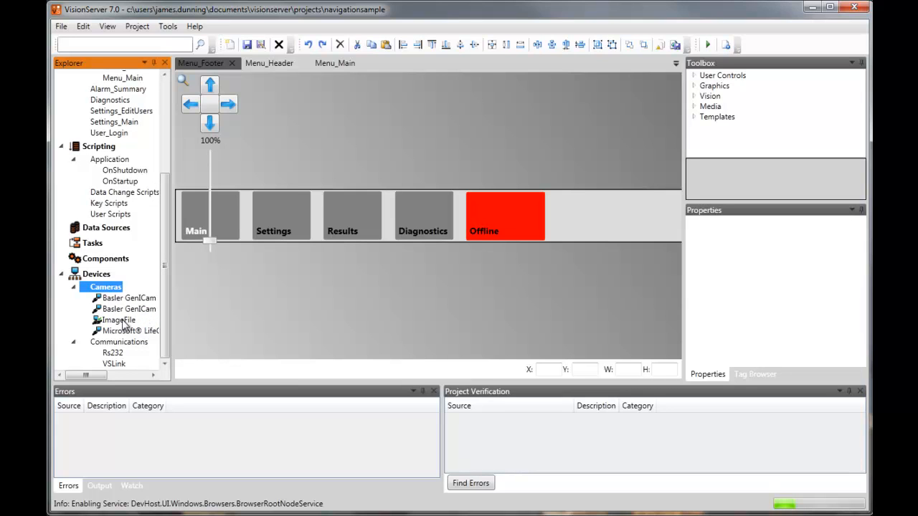
Create a new task with the existing ImageFile device placed in its sequence, and run the sequence.
left_click(143, 29)
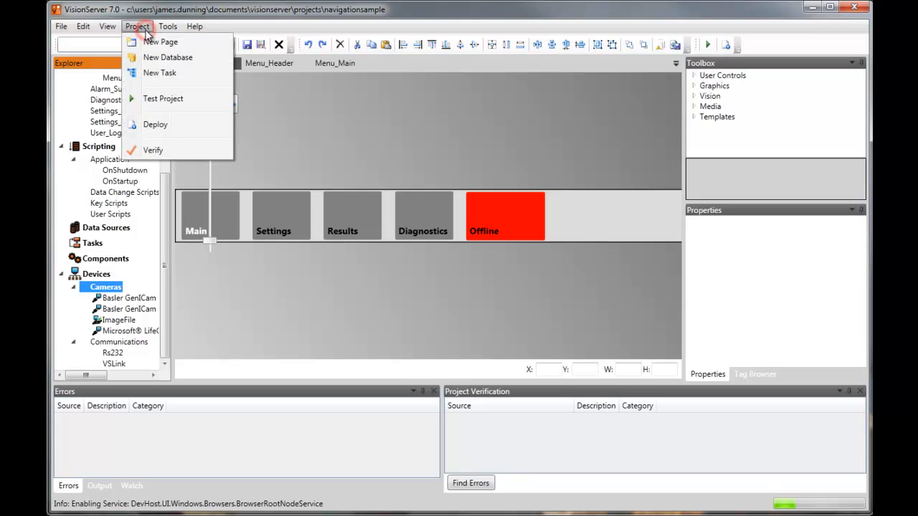
left_click(154, 74)
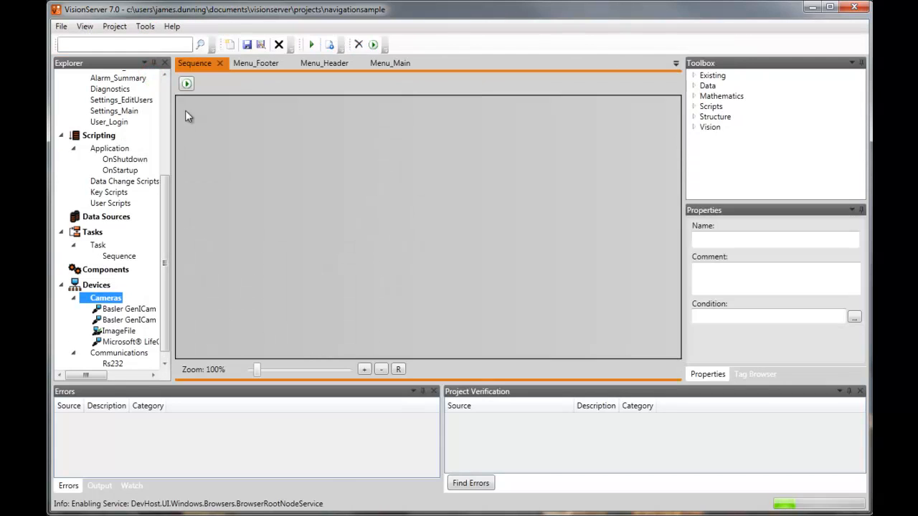
left_click(695, 77)
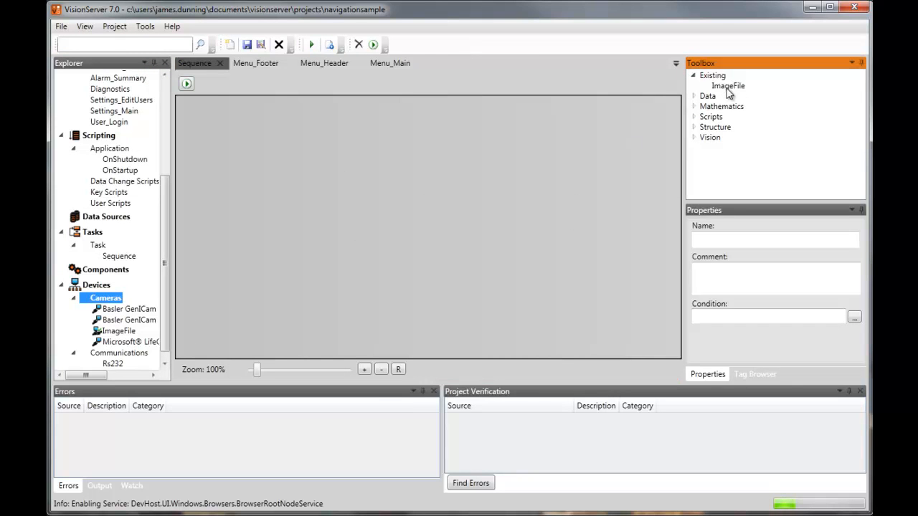
left_click_drag(730, 86, 287, 209)
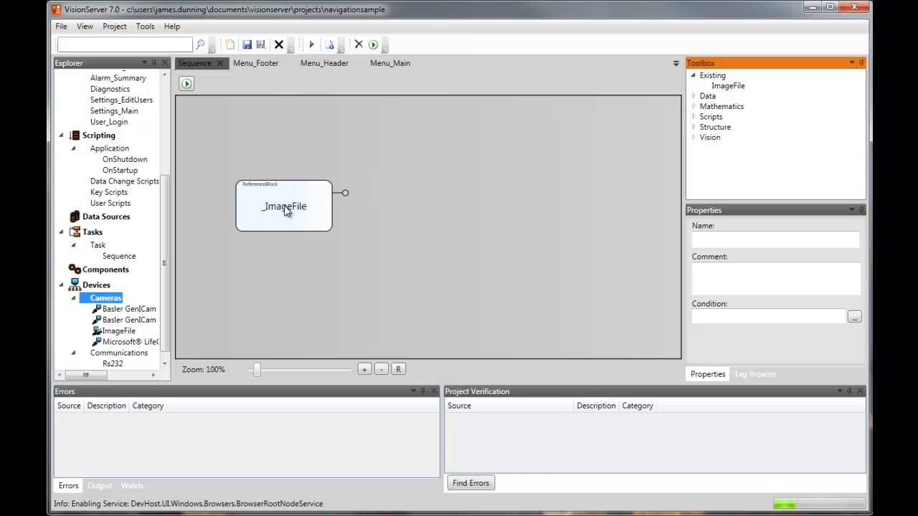
left_click(186, 84)
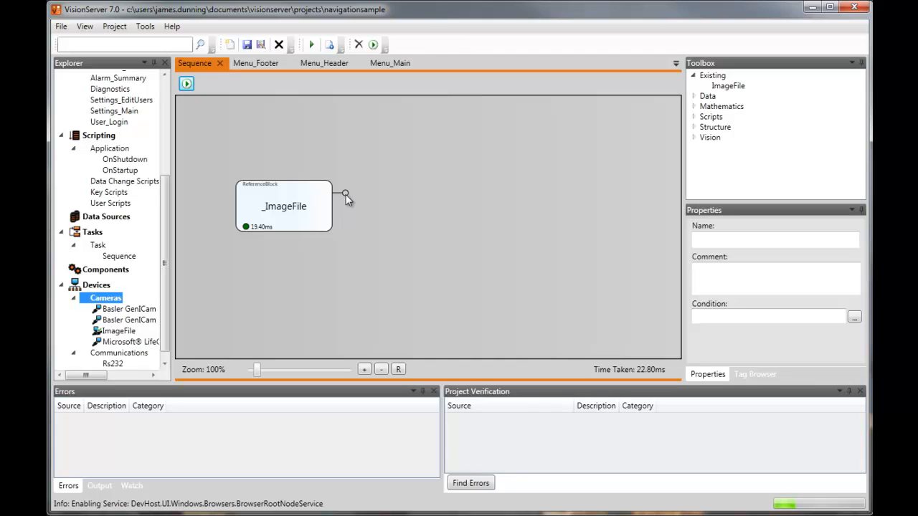
Add a Halcon Morphology Block to the sequence, beside the ImageFile block.
mouse_move(347, 199)
left_click(694, 137)
left_click(706, 157)
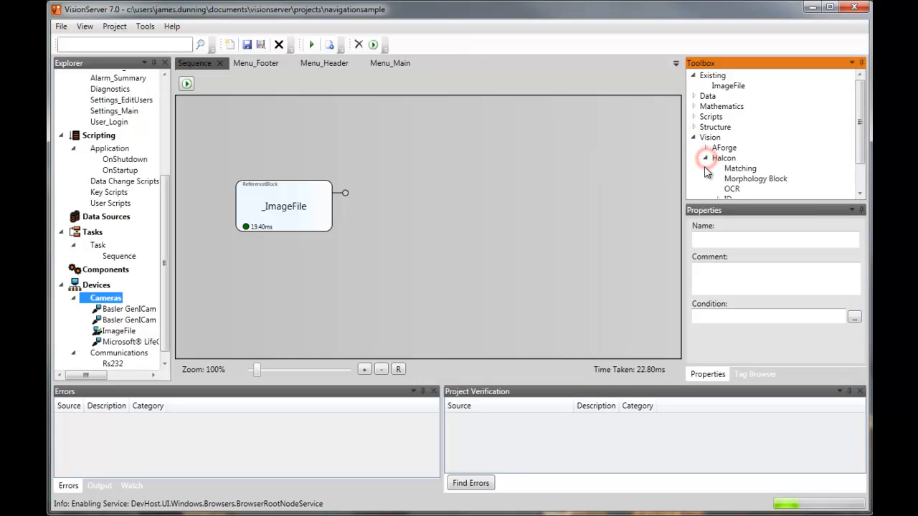
scroll(859, 159, "down", 1)
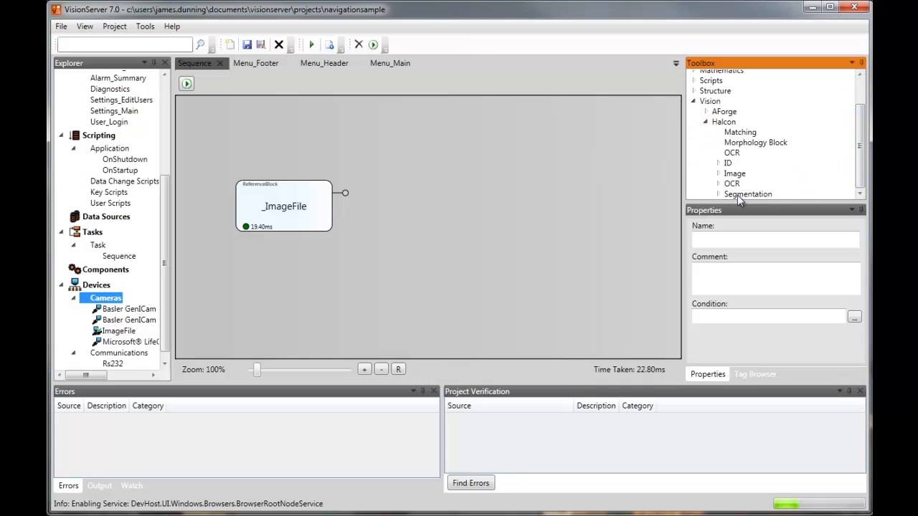
left_click(718, 173)
left_click(718, 163)
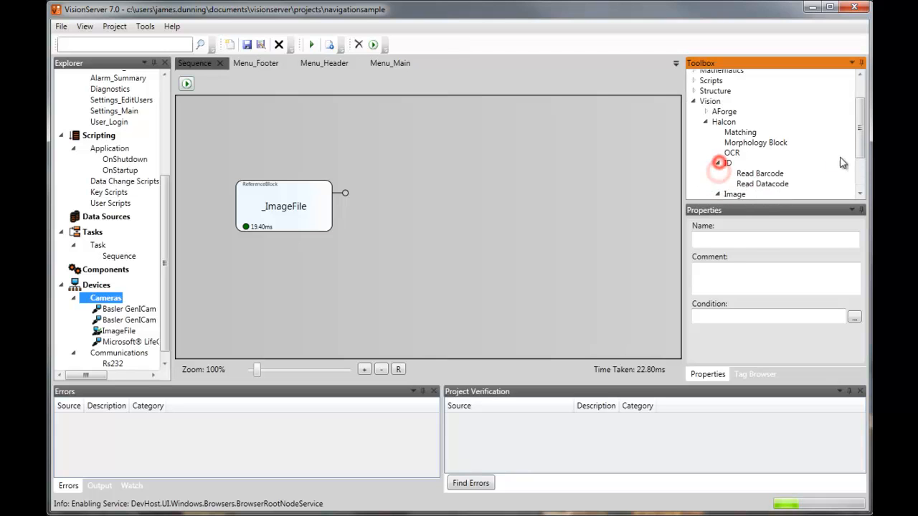
left_click_drag(862, 136, 861, 189)
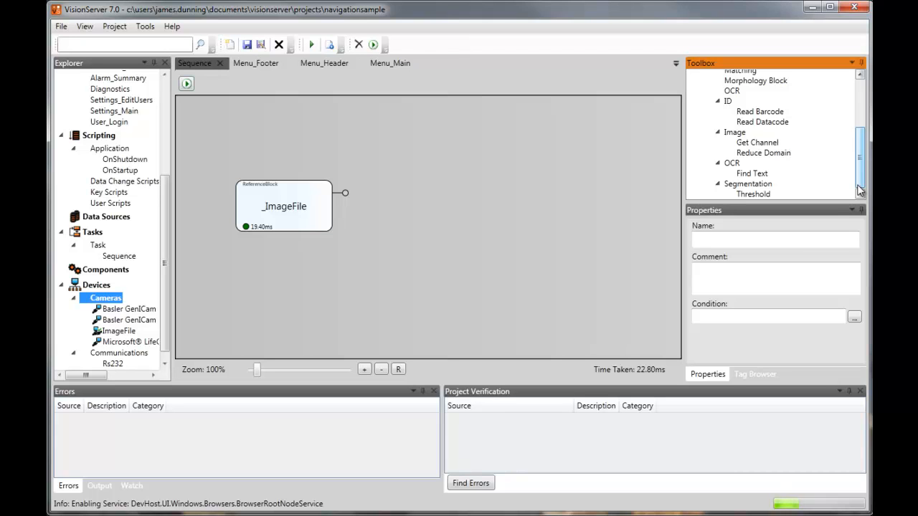
mouse_move(766, 80)
left_mouse_down()
mouse_move(454, 215)
mouse_move(465, 202)
left_mouse_up()
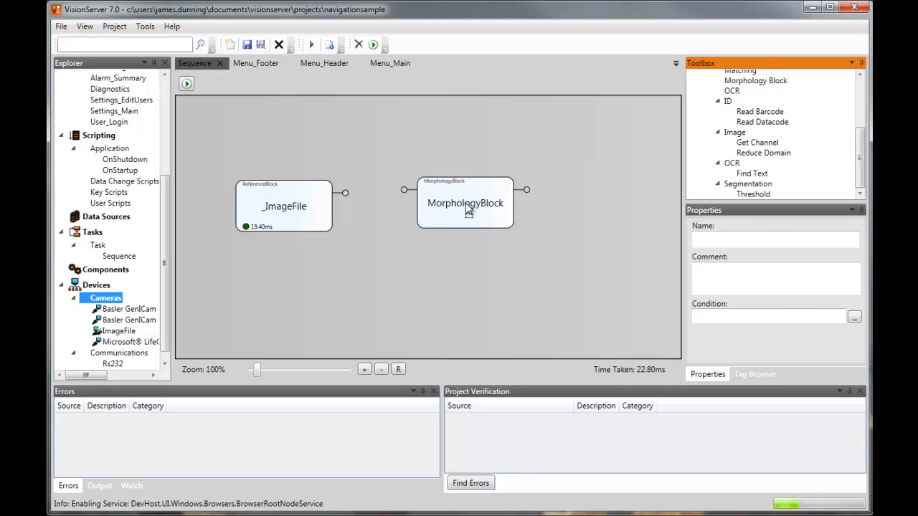
Choose Dilation as the morphology block's operation.
left_click(470, 215)
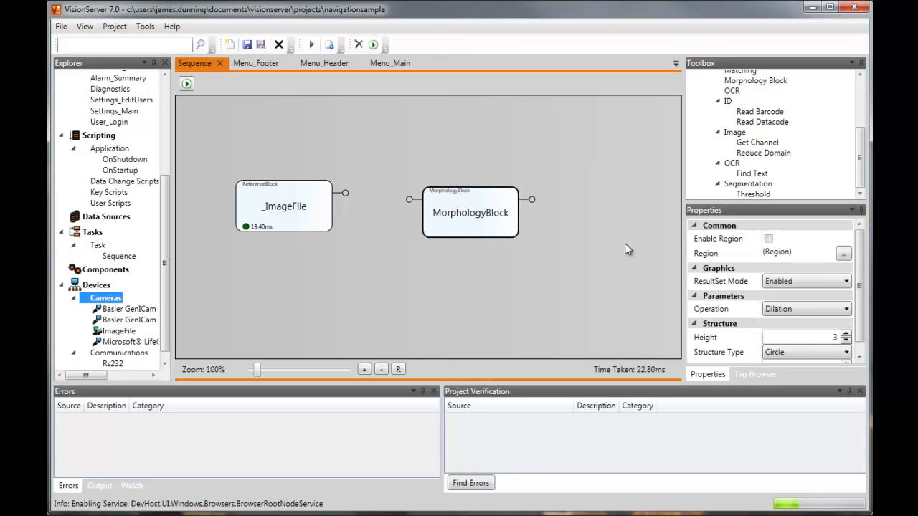
scroll(860, 305, "down", 1)
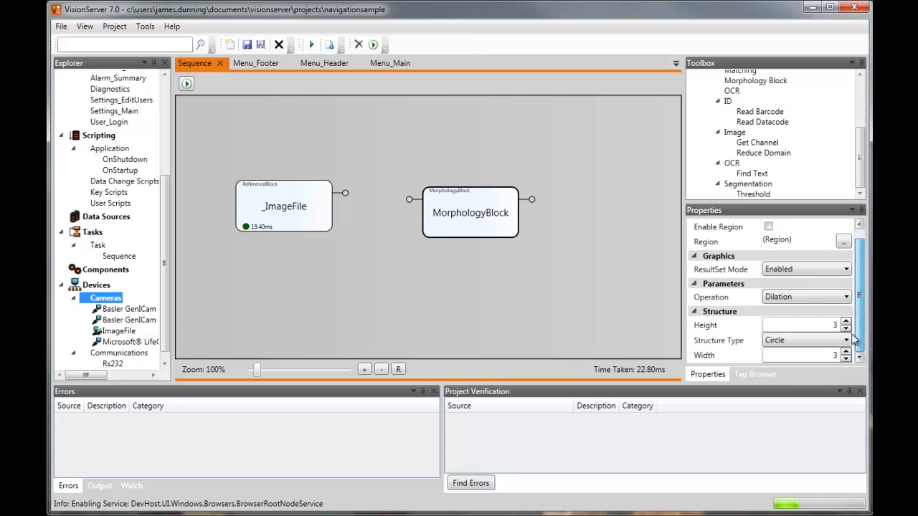
left_click(799, 302)
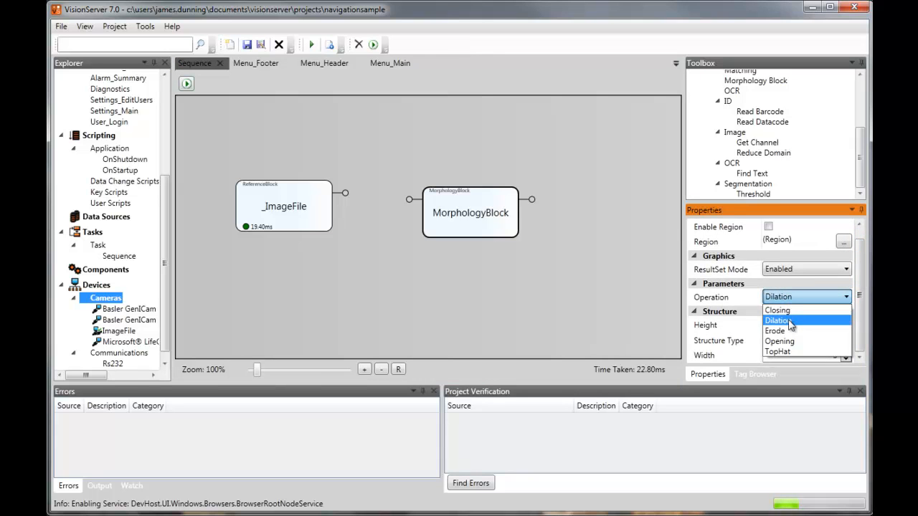
left_click(789, 323)
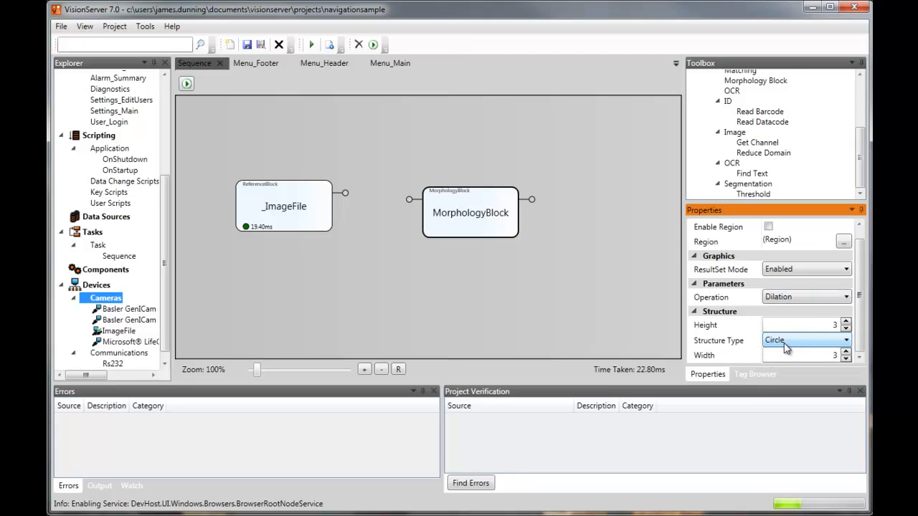
Connect the ImageFile output to the morphology block's input, run the sequence and preview the block's output image.
left_click(346, 195)
left_click_drag(346, 193, 410, 200)
left_click(186, 84)
mouse_move(535, 204)
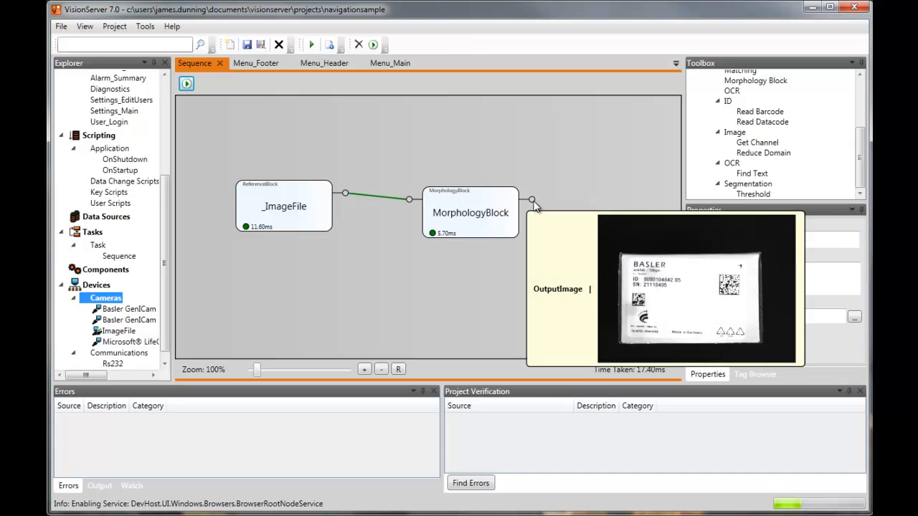
left_click(487, 224)
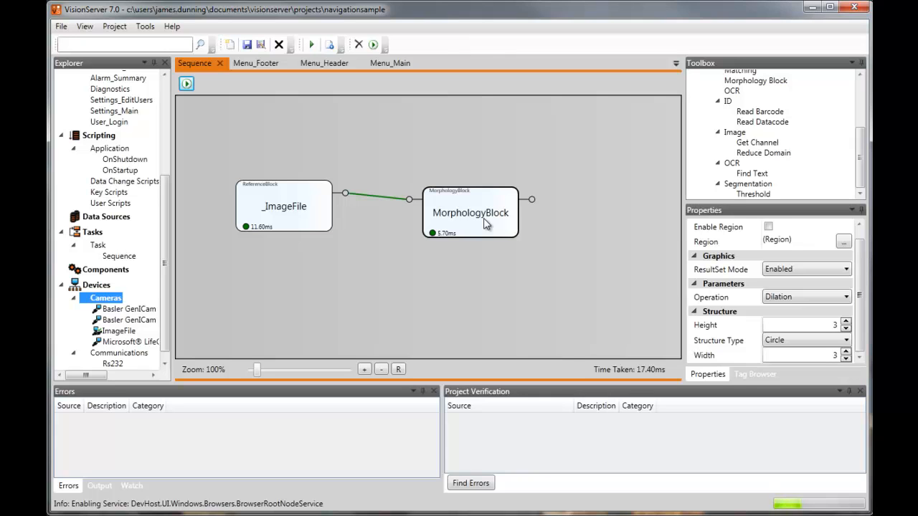
left_click(815, 297)
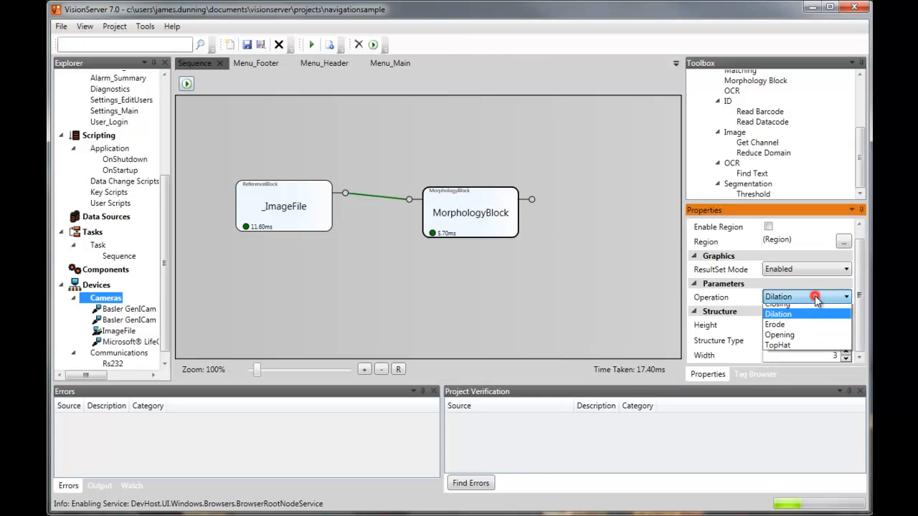
left_click(815, 296)
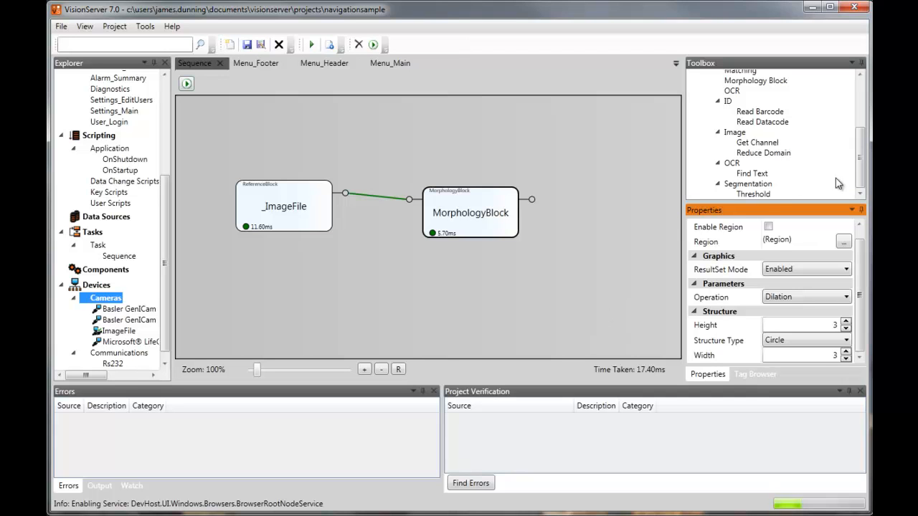
Add a Halcon Matching block above the morphology block and connect the ImageFile output to its input.
left_click_drag(861, 175, 861, 159)
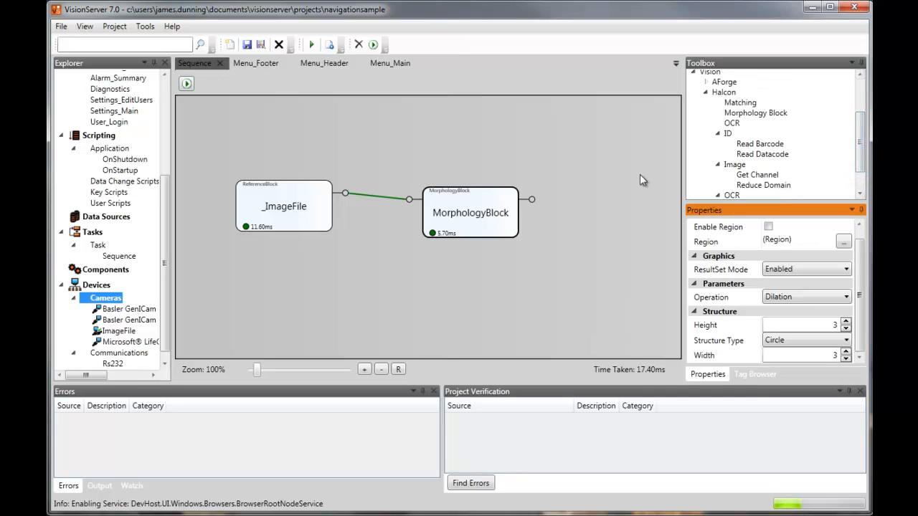
left_click(619, 184)
left_click_drag(741, 104, 556, 210)
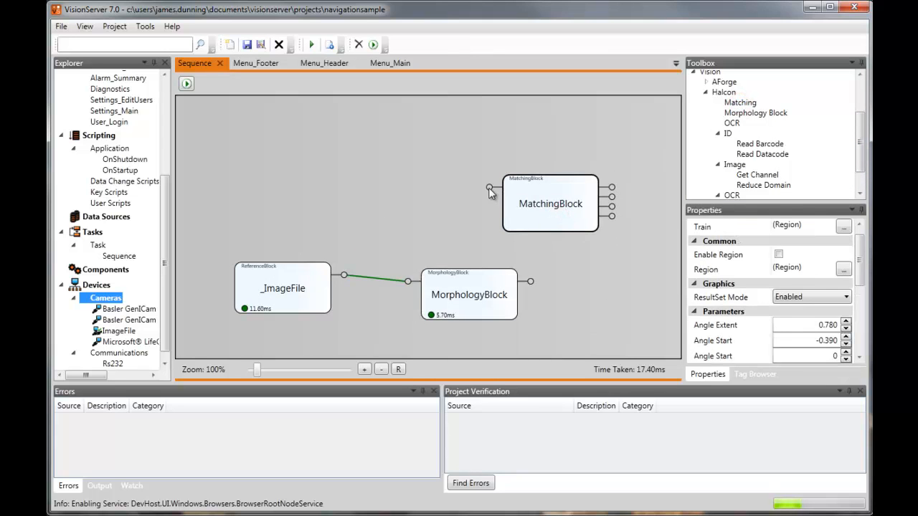
left_click(556, 148)
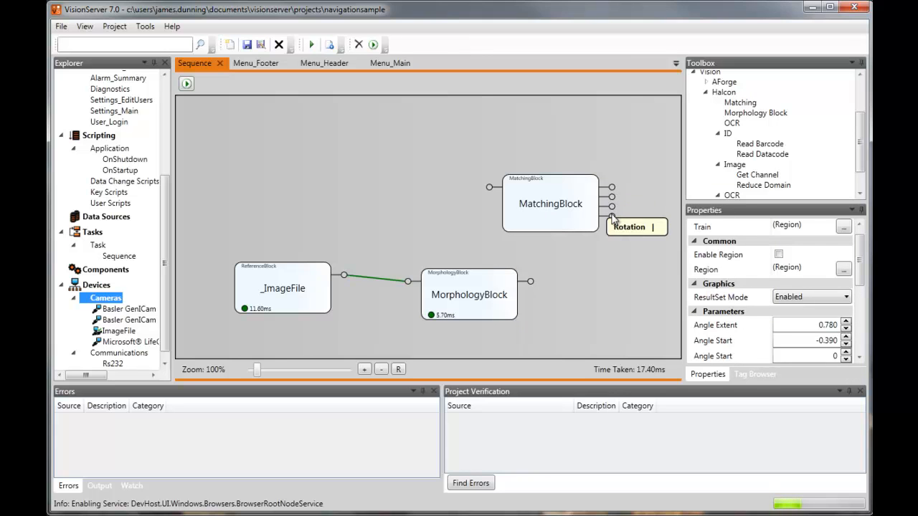
left_click(411, 236)
mouse_move(343, 274)
left_mouse_down()
mouse_move(451, 221)
mouse_move(489, 187)
left_mouse_up()
Train the matching block on a rectangular region drawn around the BASLER text of the label.
left_click(529, 225)
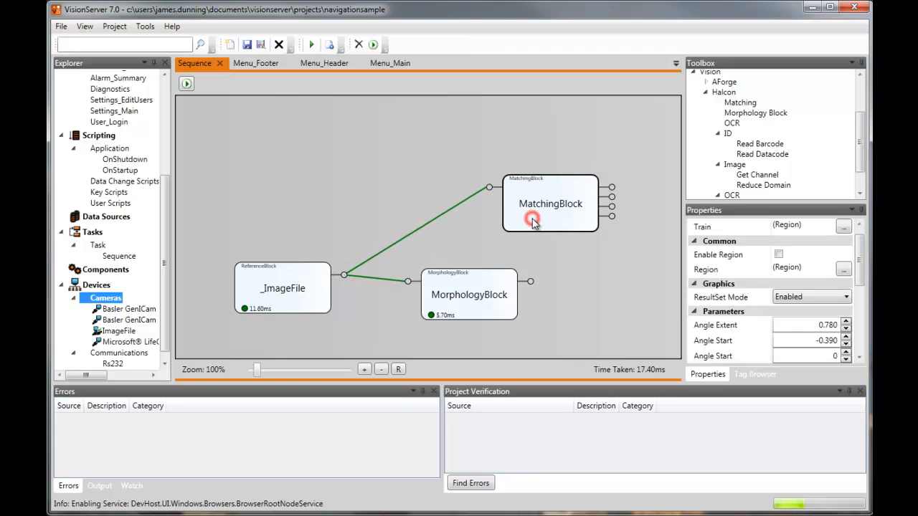
scroll(857, 258, "up", 1)
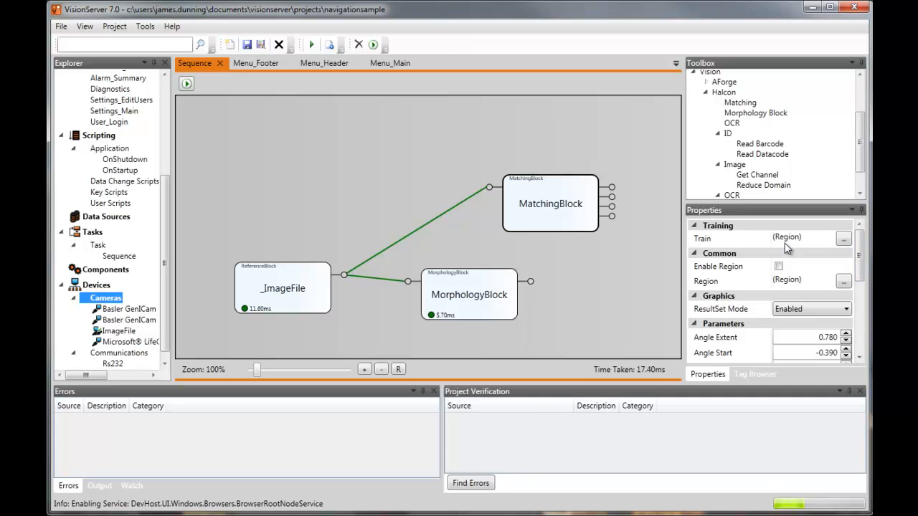
left_click(843, 241)
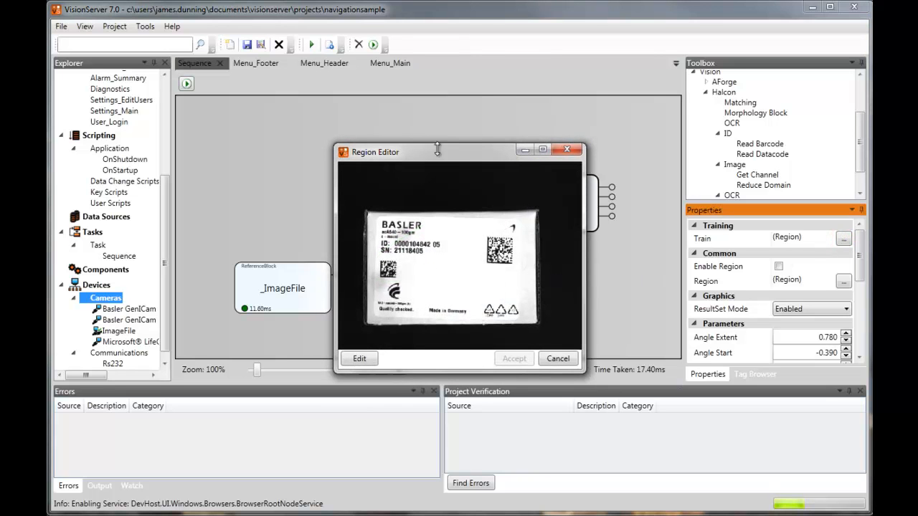
left_click(360, 359)
left_click_drag(380, 220, 423, 234)
left_click(401, 247)
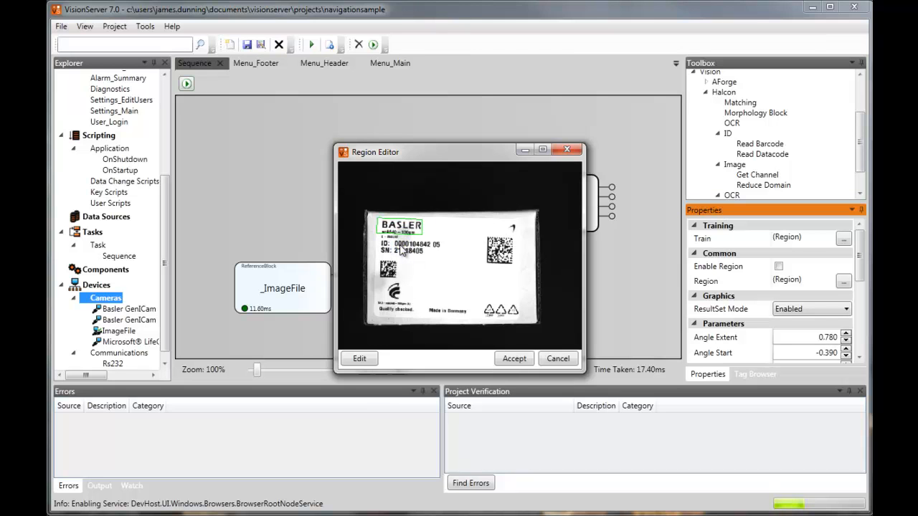
left_click(516, 358)
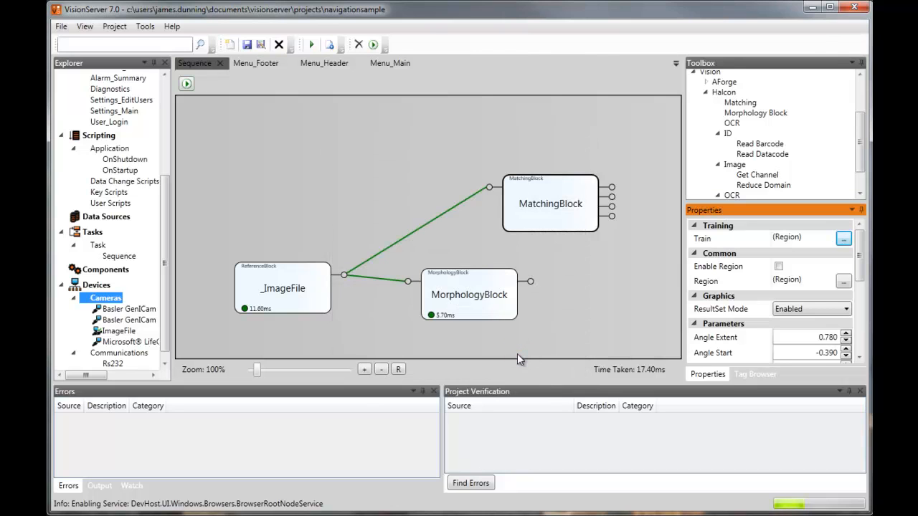
Run the sequence and inspect the matching block's result and output values, including Rotation.
left_click(187, 84)
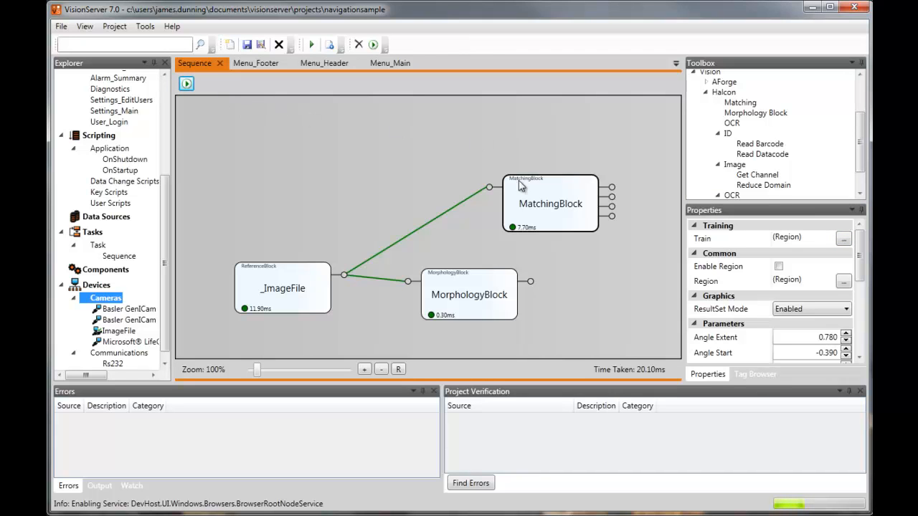
mouse_move(516, 200)
mouse_move(614, 188)
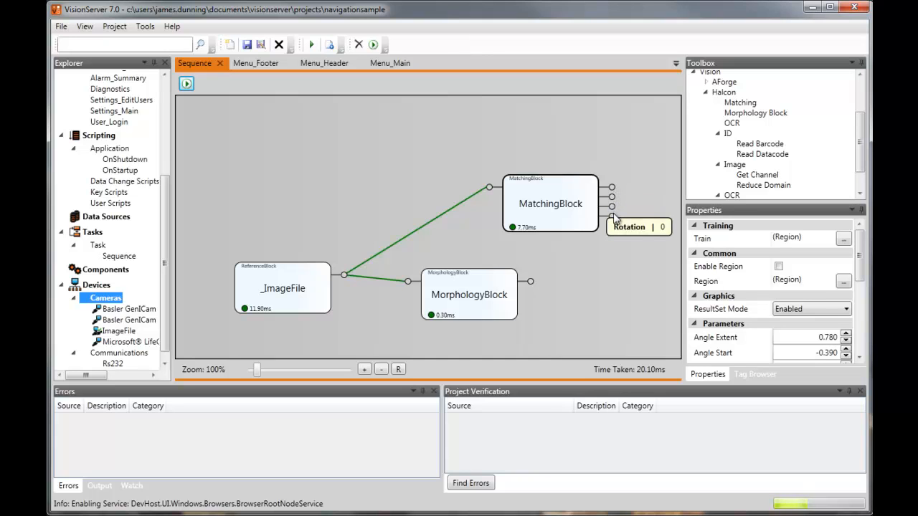
mouse_move(613, 224)
left_click(614, 275)
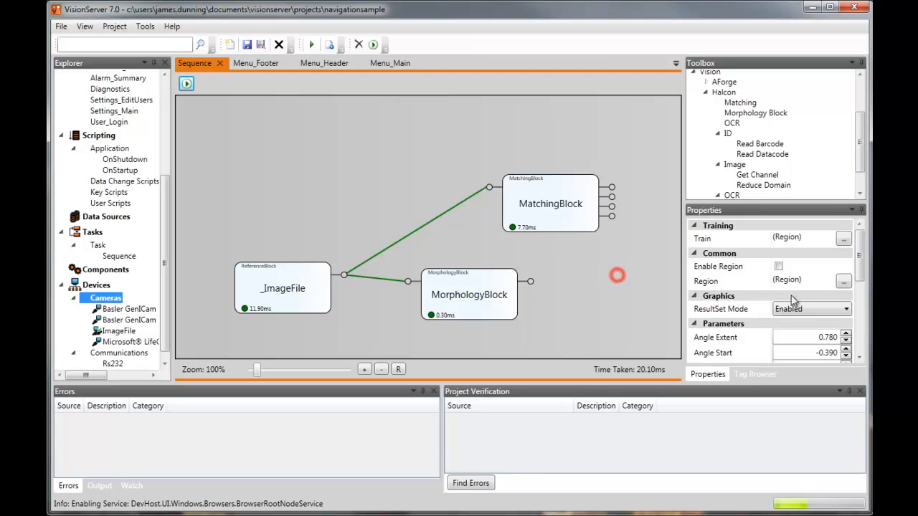
Set the matching block's Sub Pixel parameter to least_squares, then rerun the sequence and check its outputs.
left_click(860, 263)
left_click_drag(862, 266, 858, 316)
left_click(823, 294)
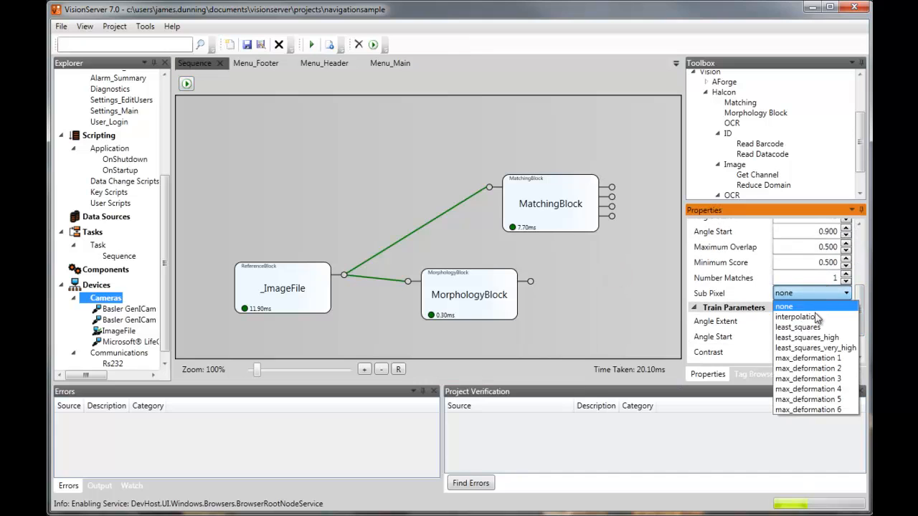
left_click(807, 327)
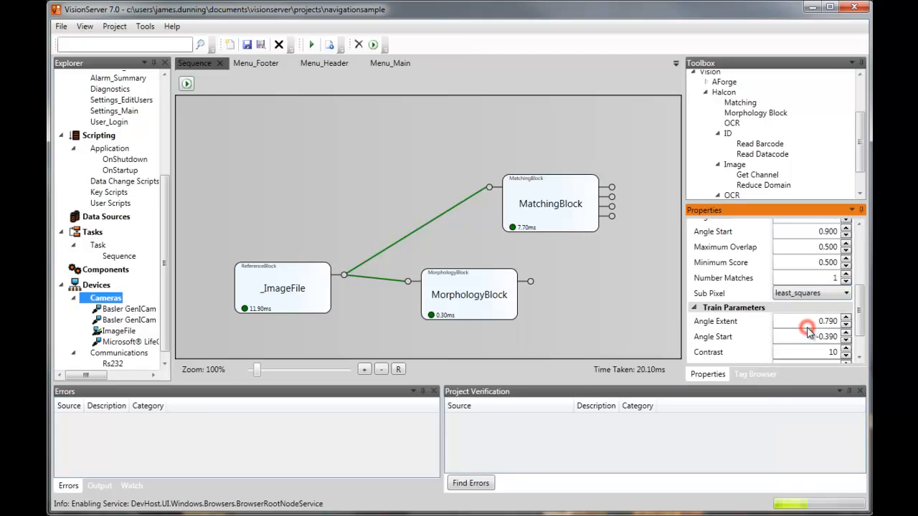
left_click(187, 83)
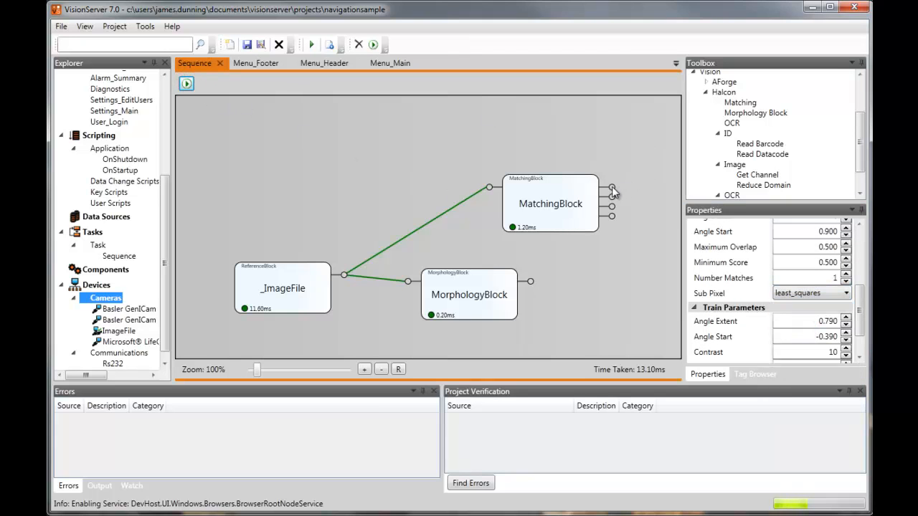
mouse_move(614, 190)
mouse_move(612, 208)
Add a Halcon Read Datacode block above the matching block and connect the ImageFile output to its input.
scroll(857, 154, "down", 1)
left_click_drag(763, 122, 540, 121)
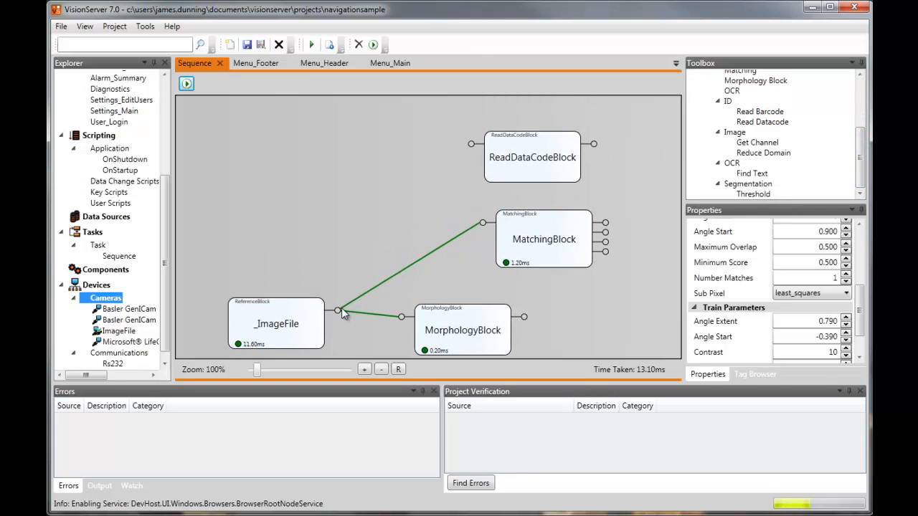
left_click_drag(337, 309, 469, 145)
left_click(517, 157)
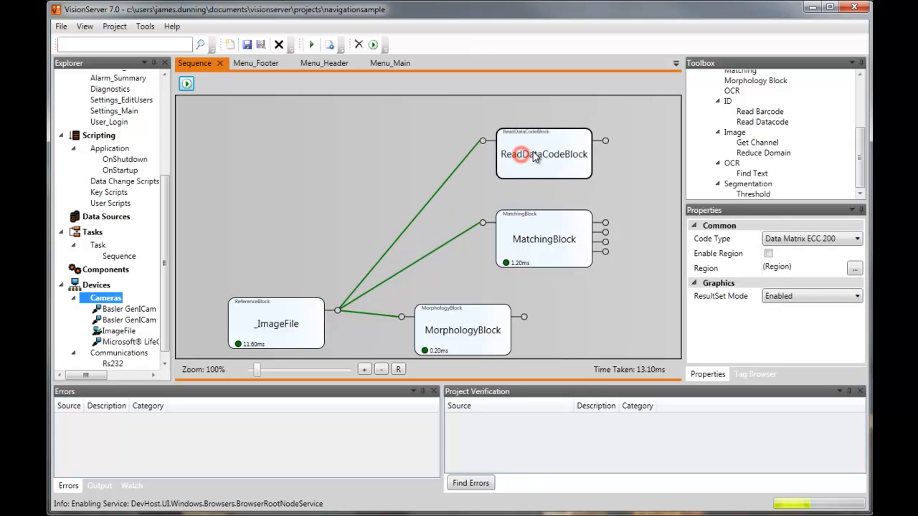
Run the sequence and inspect the data code block's result and output.
left_click(186, 84)
mouse_move(520, 156)
mouse_move(606, 142)
Enable a region for the data code block, draw it around the label's larger Data Matrix code, and rerun the sequence.
left_click(769, 254)
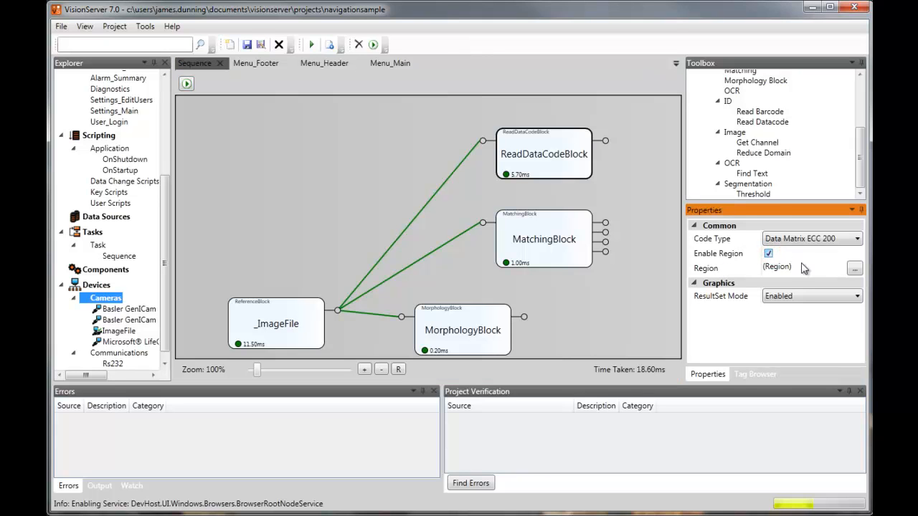
left_click(854, 269)
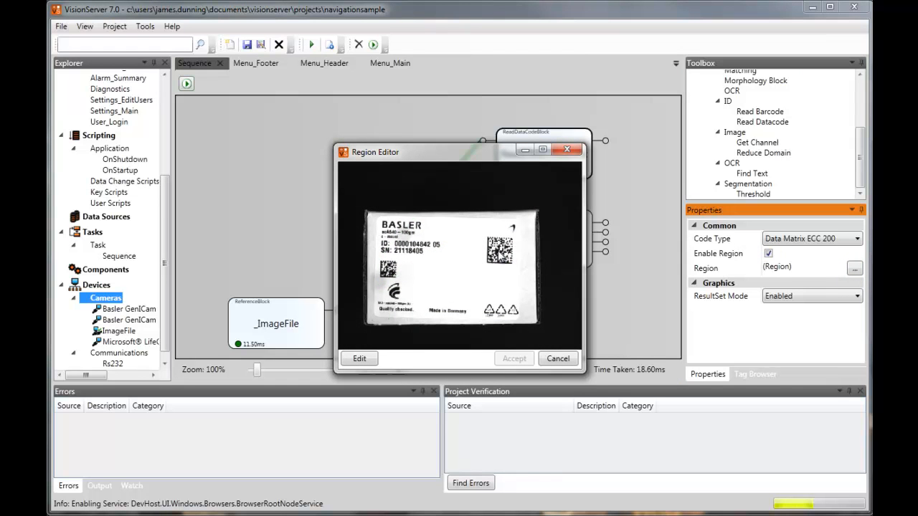
left_click(364, 359)
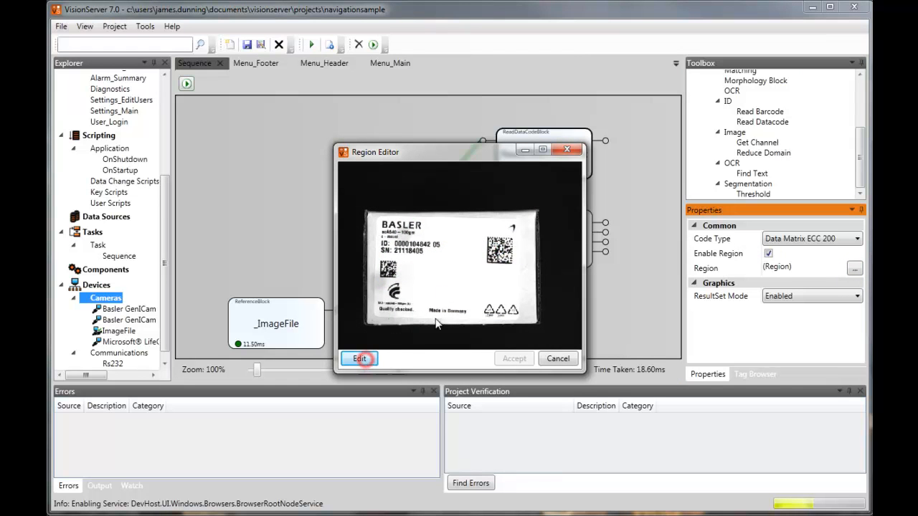
mouse_move(476, 246)
left_mouse_down()
mouse_move(520, 257)
mouse_move(501, 285)
mouse_move(500, 274)
left_mouse_up()
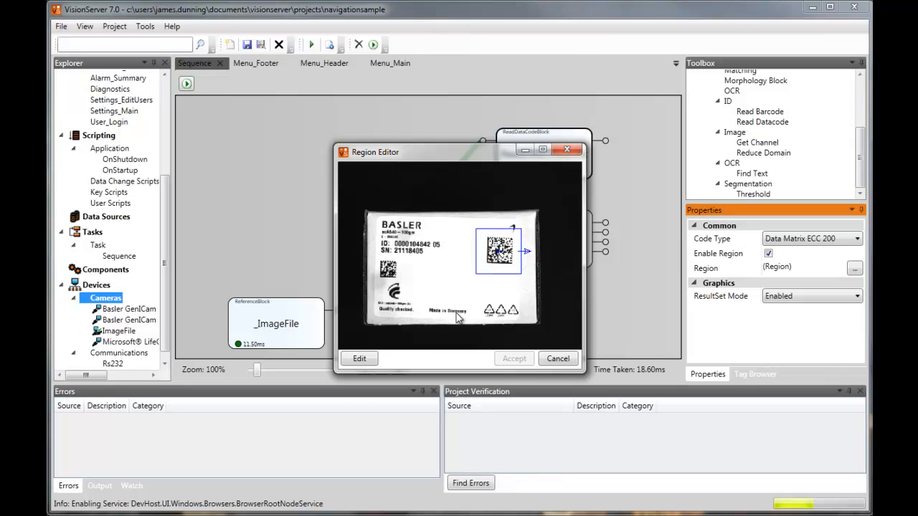
left_click(474, 271)
left_click(505, 359)
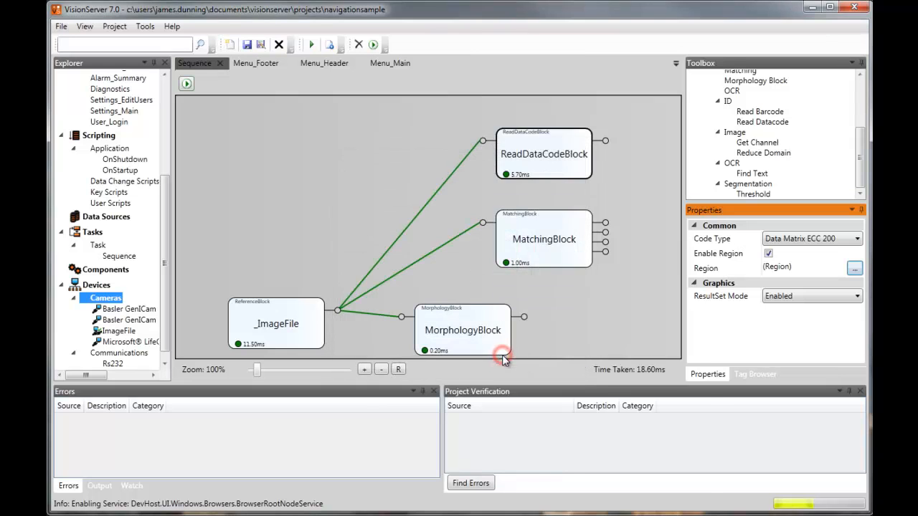
left_click(186, 85)
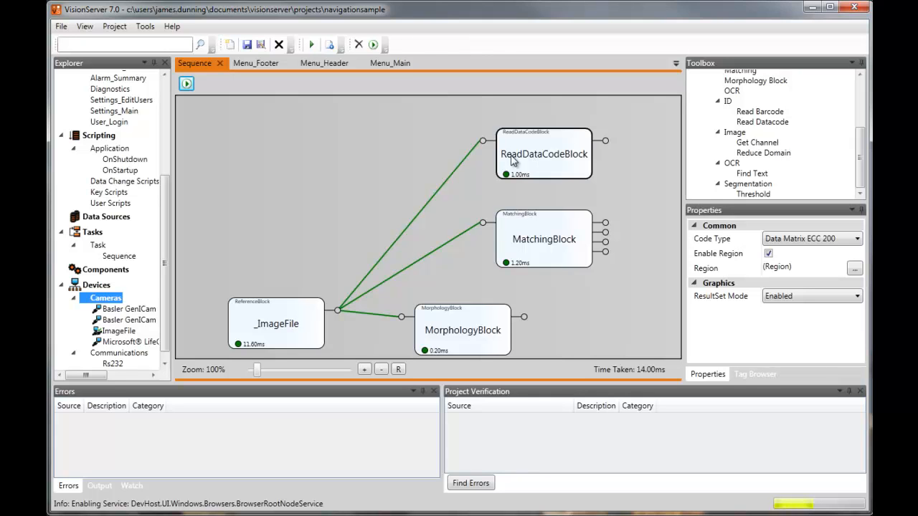
On the Menu_Main page, add an Image Viewer at about X 13, Y 10 and enlarge it to about 622 high.
left_click(390, 64)
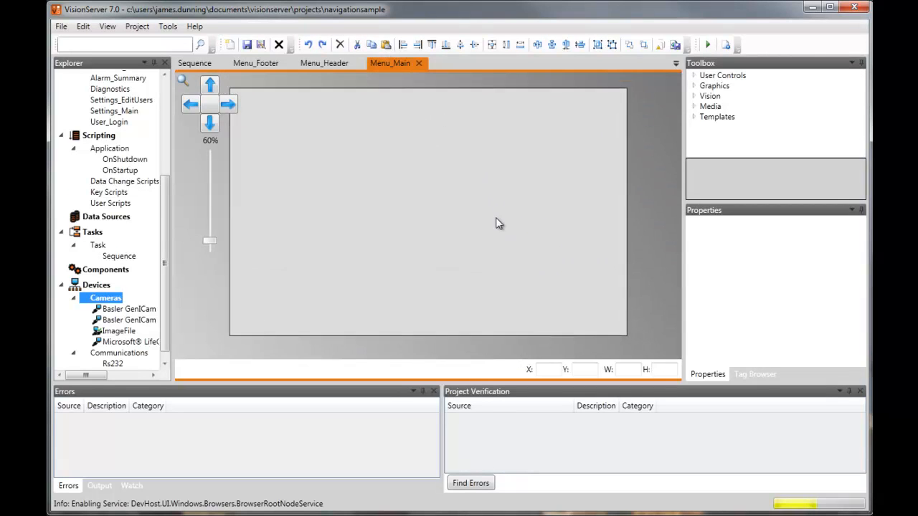
left_click(693, 96)
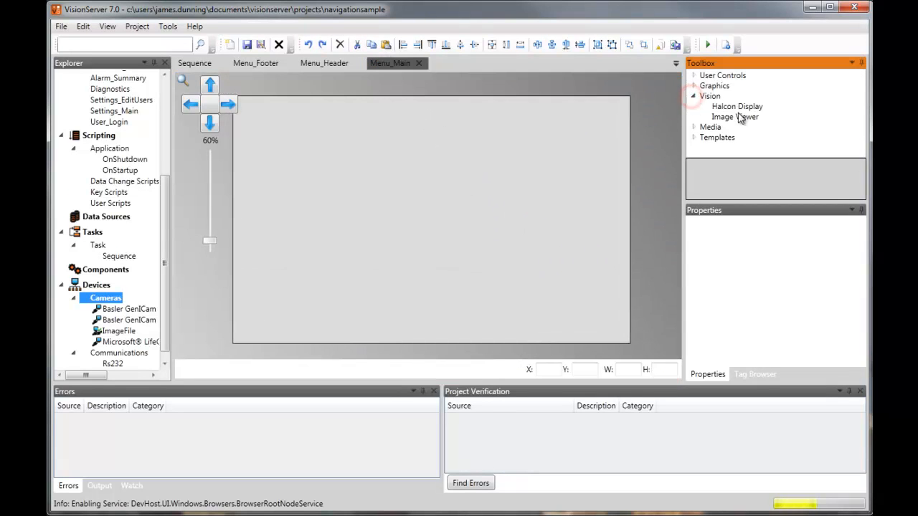
left_click_drag(737, 117, 285, 133)
left_click_drag(326, 164, 280, 134)
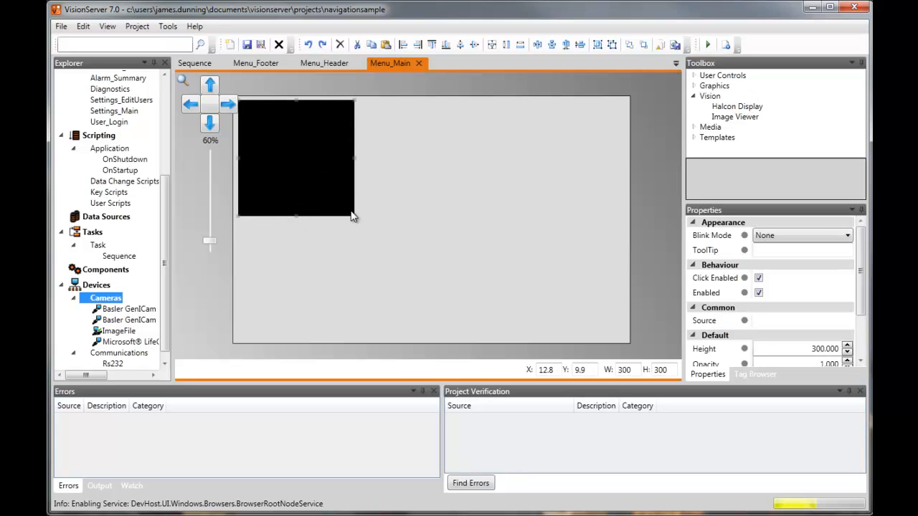
left_click_drag(354, 215, 529, 340)
Bind the image viewer's Source to the ImageFile.CurrentImage tag.
left_click(744, 321)
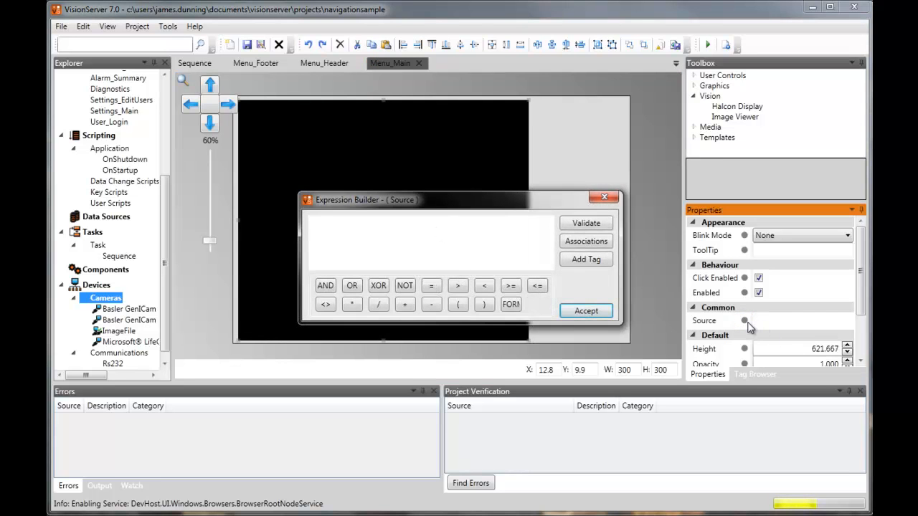
left_click(584, 259)
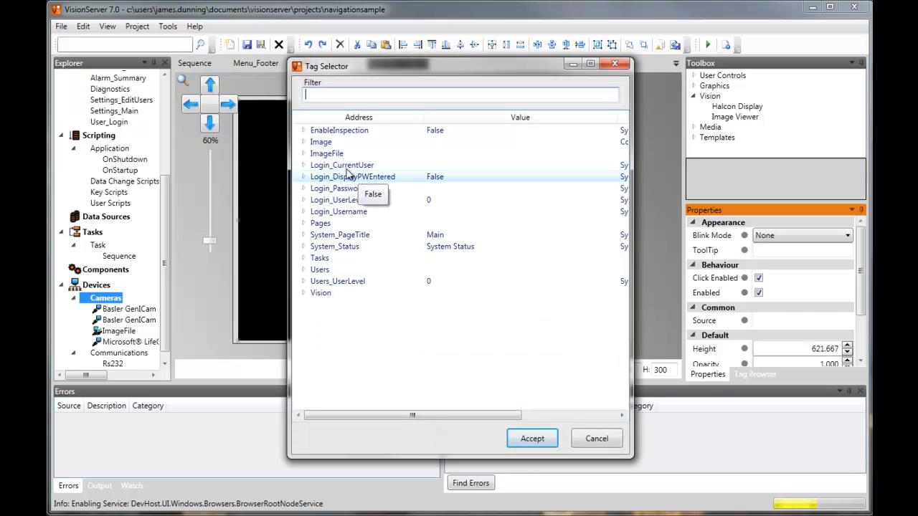
left_click(305, 155)
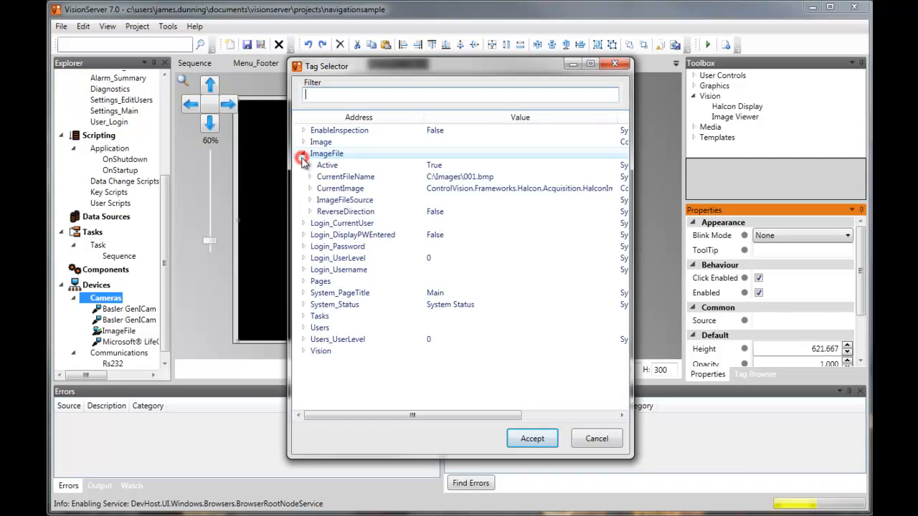
left_click(343, 190)
mouse_move(343, 193)
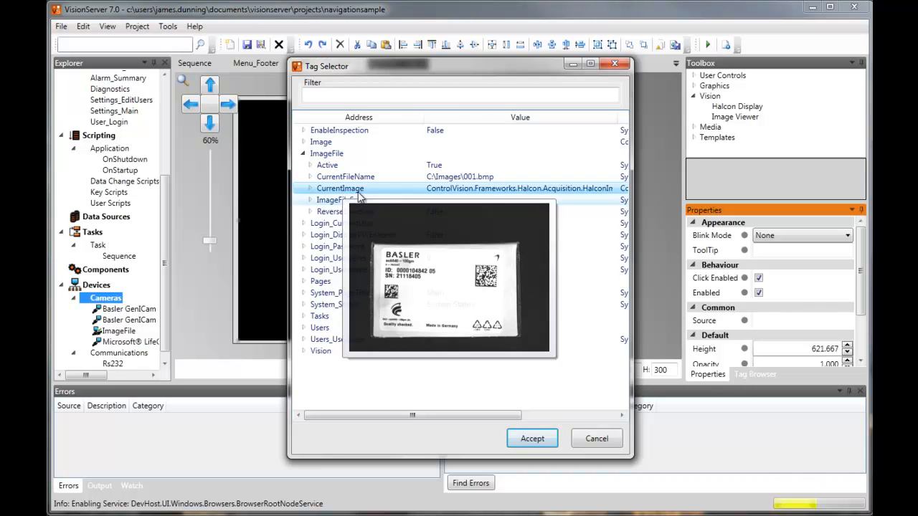
double_click(350, 188)
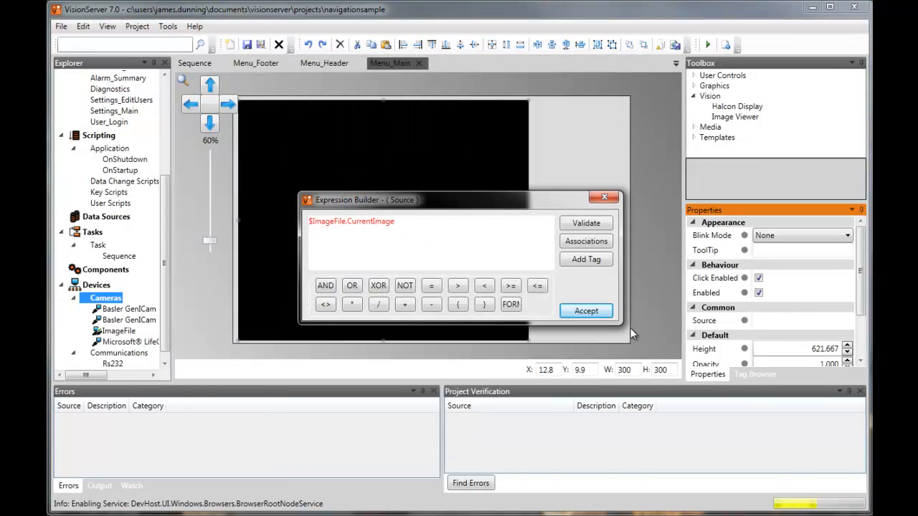
left_click(586, 311)
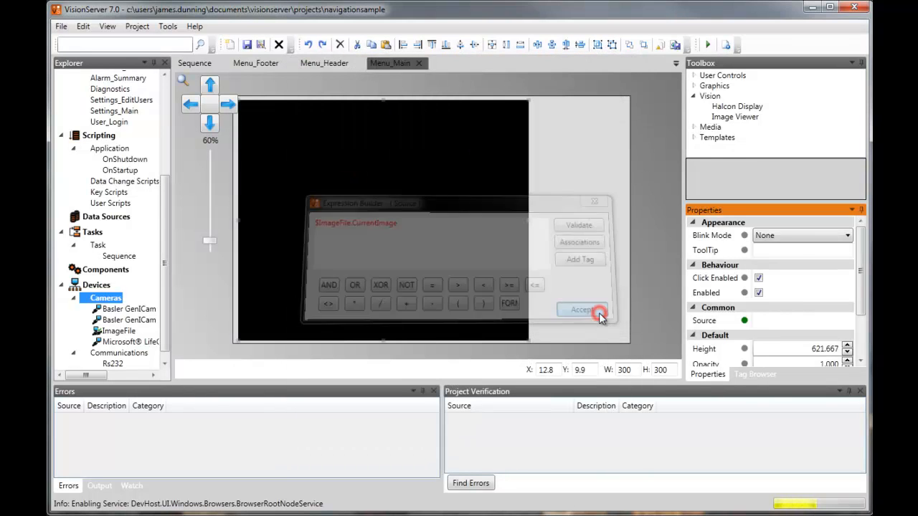
Add a Button in the free area beside the image viewer, at about X 826, Y 12.
left_click(693, 78)
left_click_drag(723, 96, 575, 153)
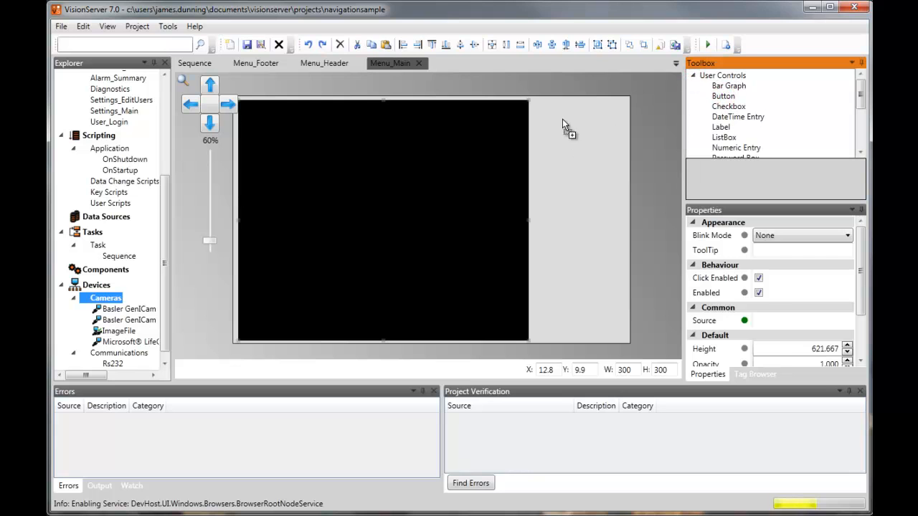
left_click_drag(559, 111, 602, 108)
Set the new button's text to "Take Picture".
left_click_drag(860, 264, 861, 346)
left_click(820, 303)
left_click(819, 316)
left_click(709, 349)
left_click(799, 347)
type("Tak")
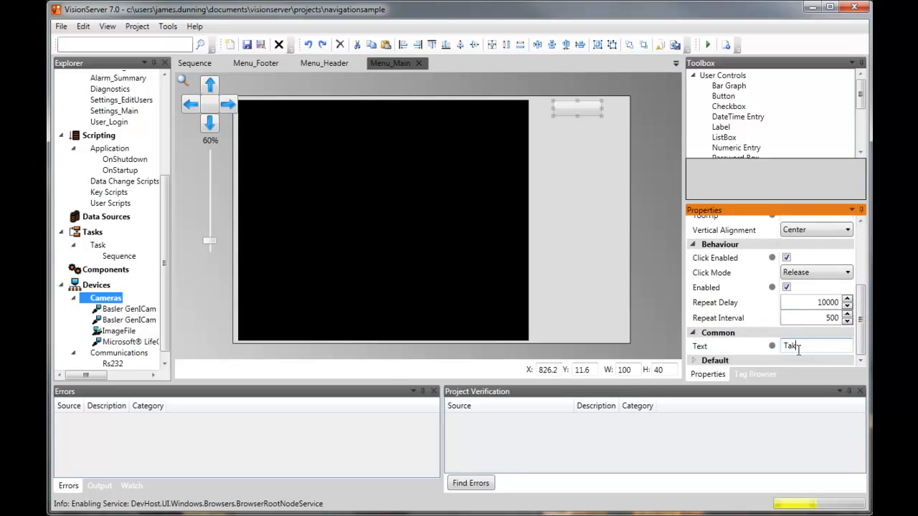
type("e Picture")
left_click(575, 131)
Open the OnClick script of the Take Picture button for editing.
right_click(573, 110)
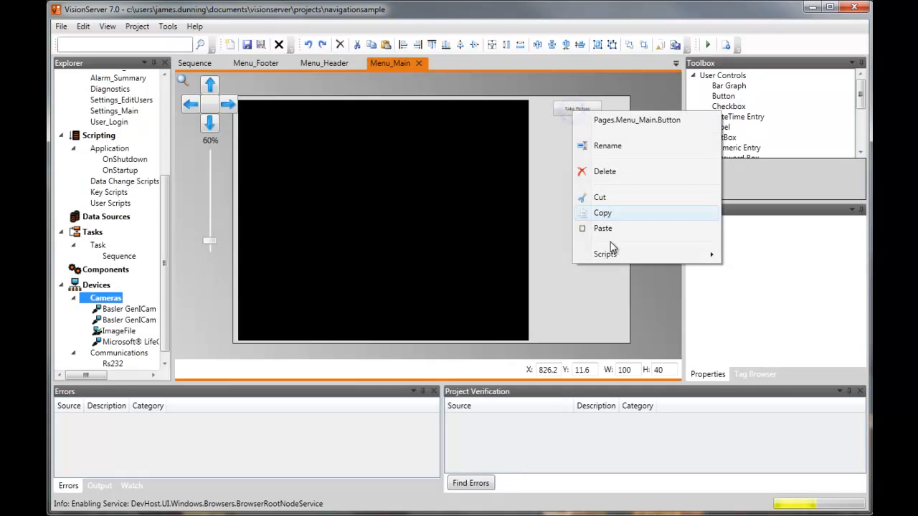
mouse_move(609, 254)
left_click(753, 329)
left_click(401, 230)
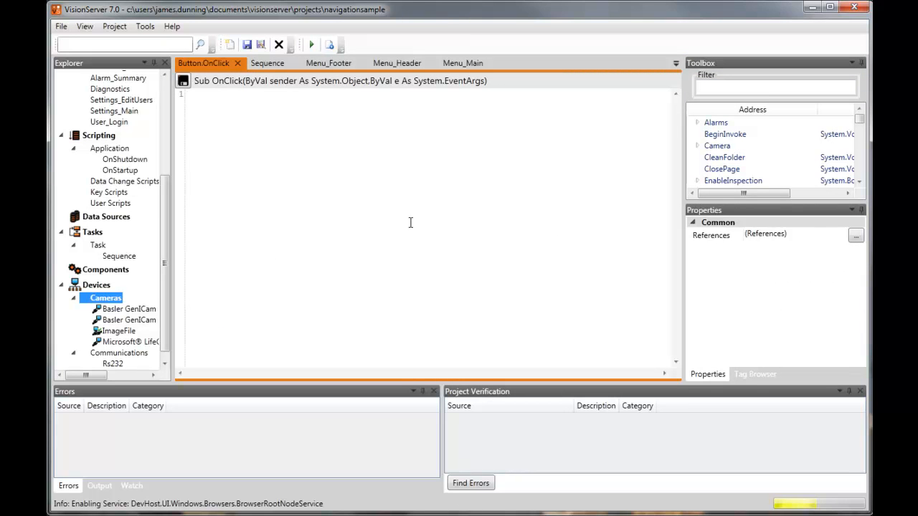
Insert the Task's Run method from the address tree into the script, and clear the script again.
left_click(859, 122)
left_click_drag(860, 125, 860, 170)
left_click(697, 158)
left_click(704, 169)
left_click(859, 182)
left_click(859, 181)
left_click(858, 182)
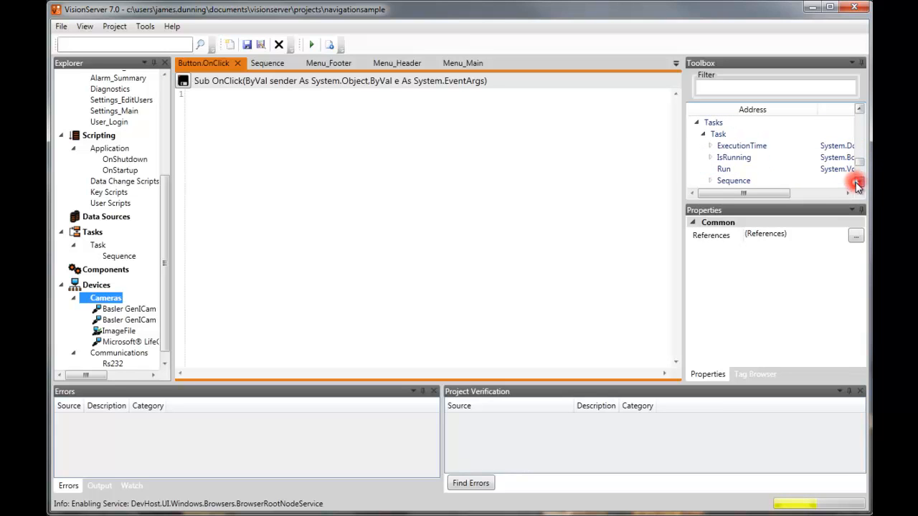
left_click_drag(723, 169, 304, 143)
left_click(305, 144)
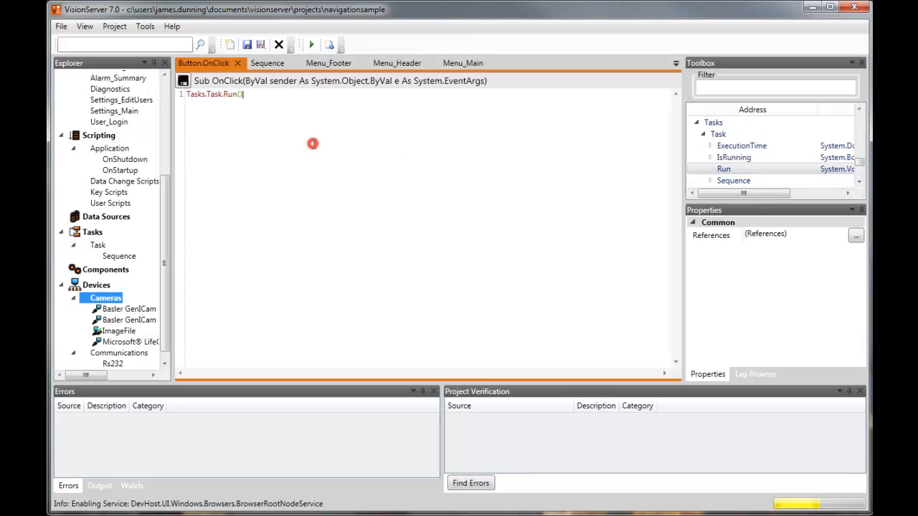
key("ctrl+a")
key("Delete")
Enter Tasks.Task.Run() in the OnClick script using code completion, and close the script.
key("ctrl+space")
type("Tas")
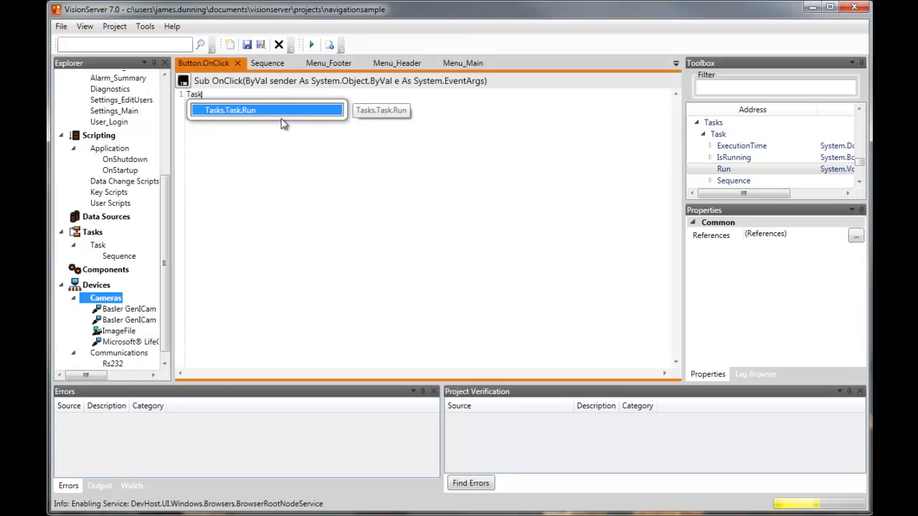
key("Return")
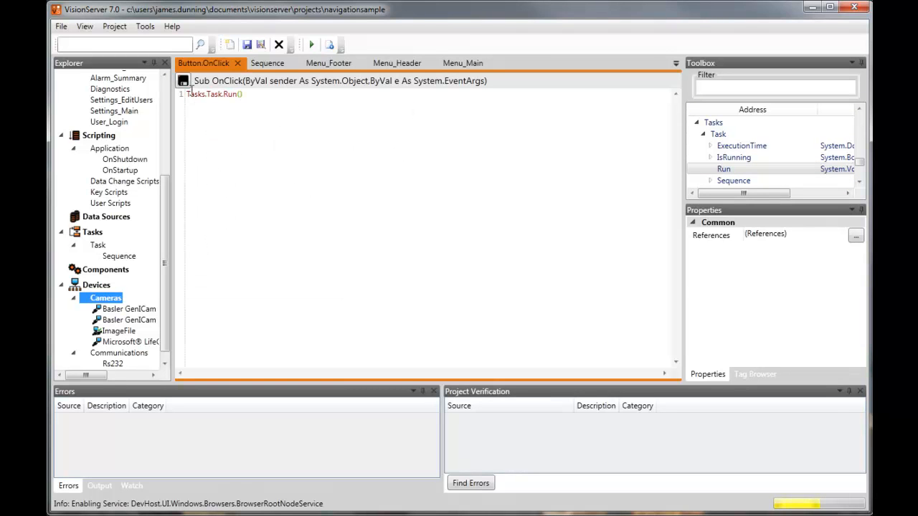
left_click(238, 63)
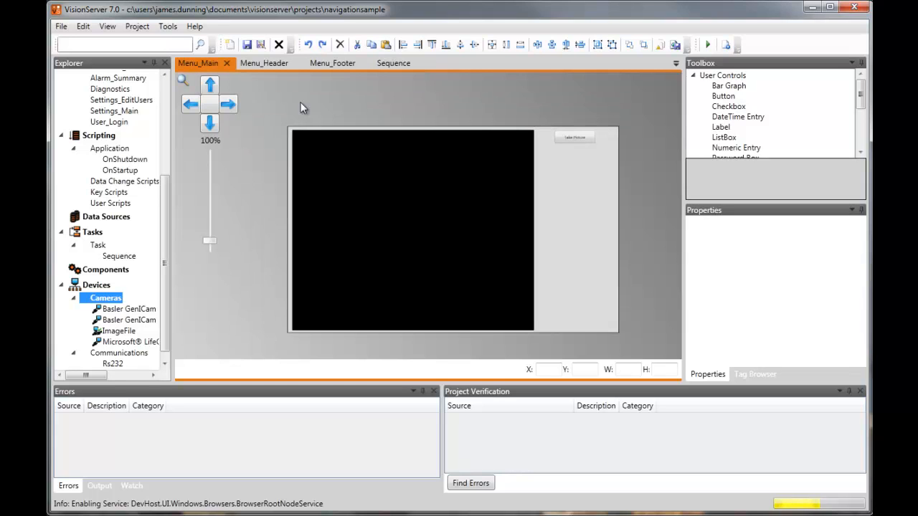
Test the application by visiting its Settings and Results pages and using Take Picture on the Main page.
left_click(707, 45)
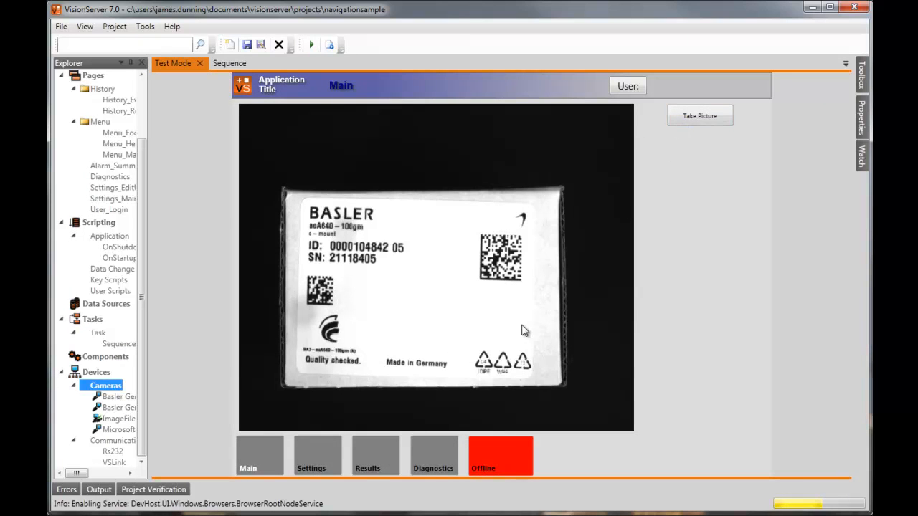
left_click(313, 463)
left_click(375, 462)
left_click(317, 463)
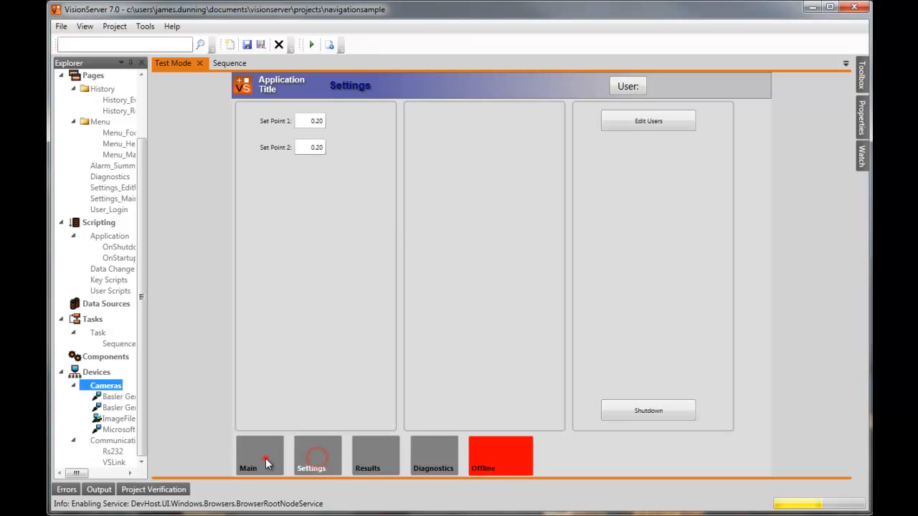
left_click(264, 459)
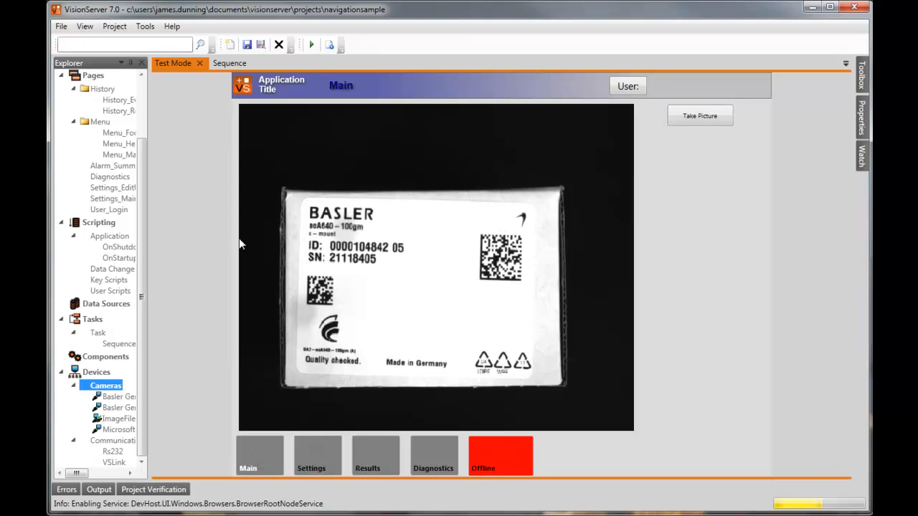
left_click(699, 123)
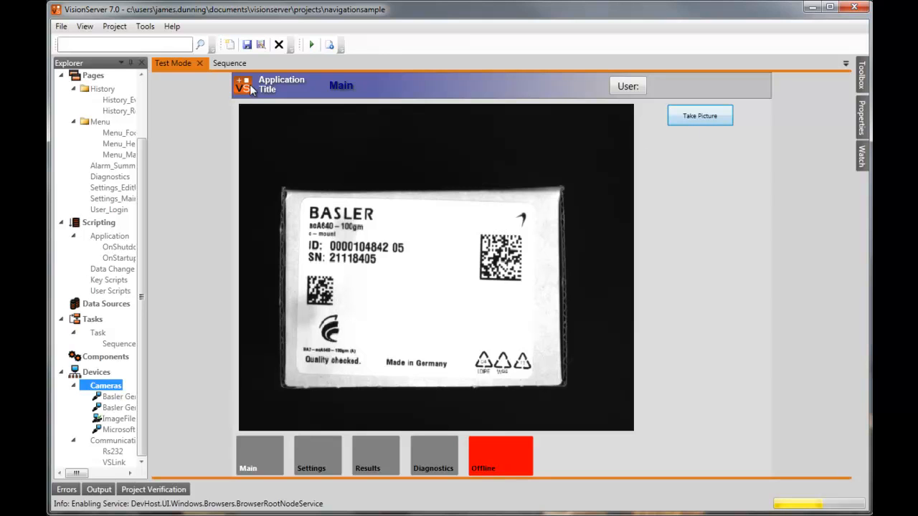
left_click(200, 63)
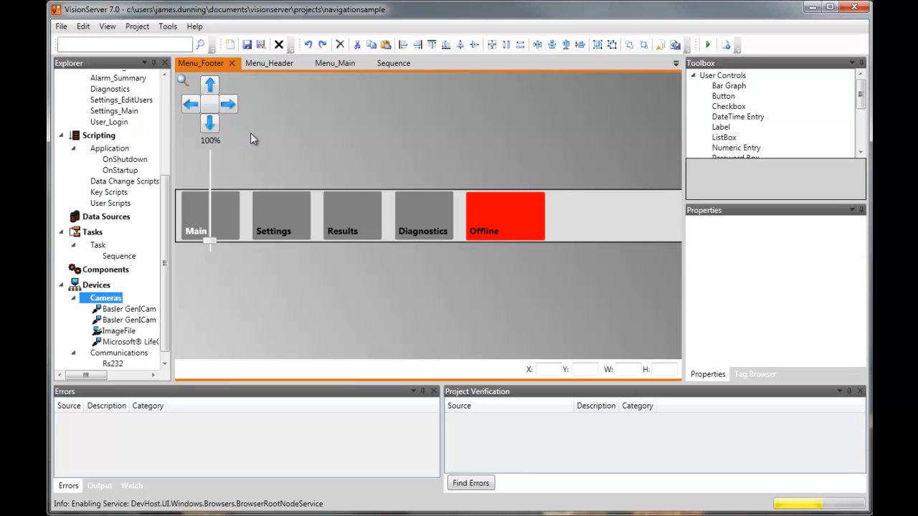
Return to the Sequence and try a second Read Datacode block connected to the ImageFile output.
left_click(381, 67)
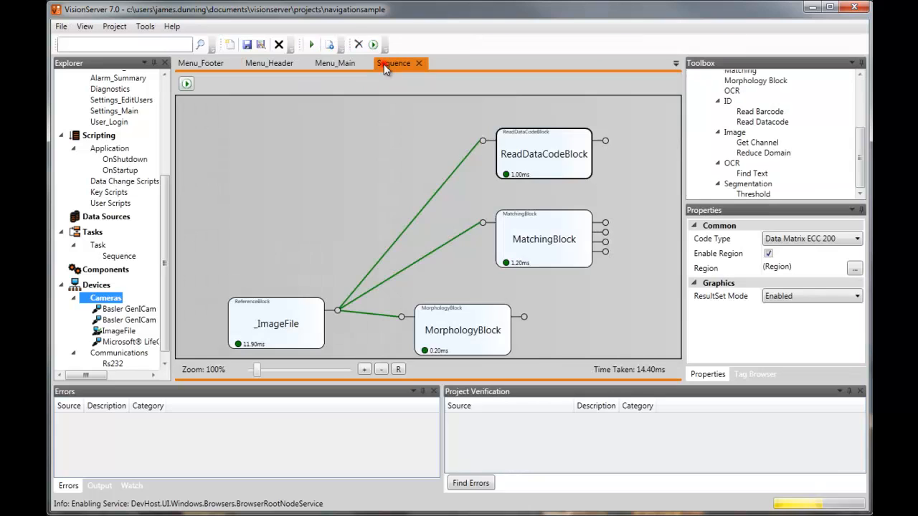
left_click(393, 190)
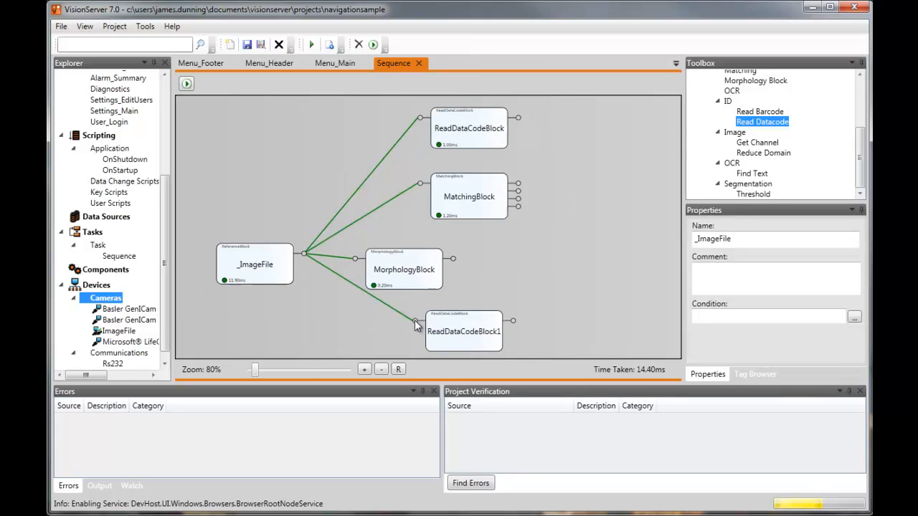
left_click_drag(431, 323, 415, 326)
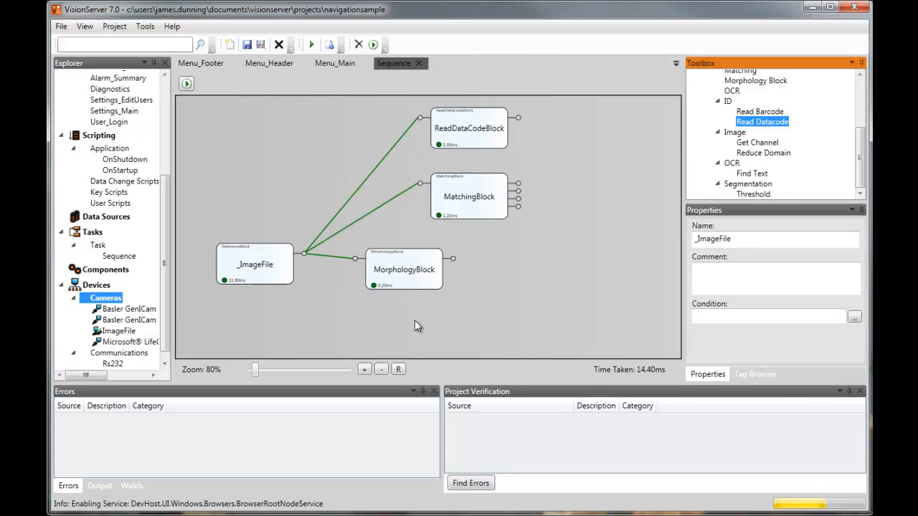
Disable the data code block's region, rerun the sequence and check the block's result image.
left_click(468, 129)
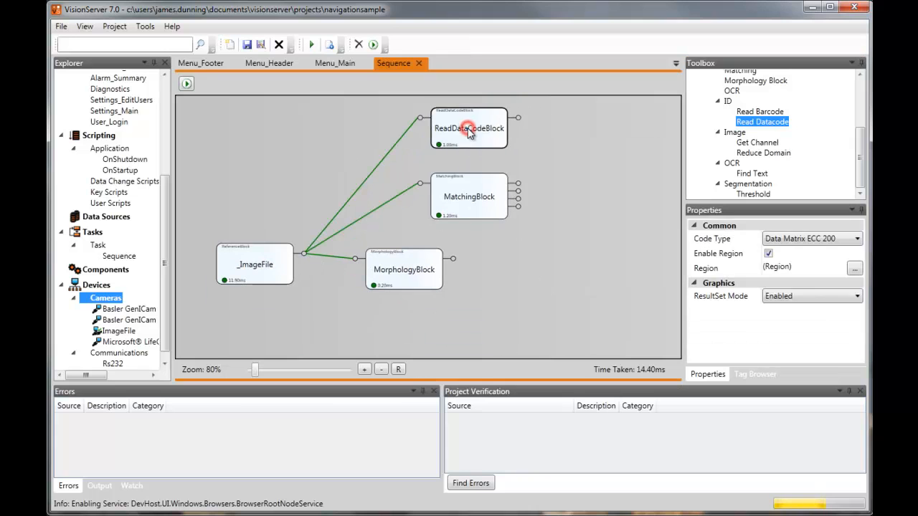
left_click(767, 254)
left_click(188, 86)
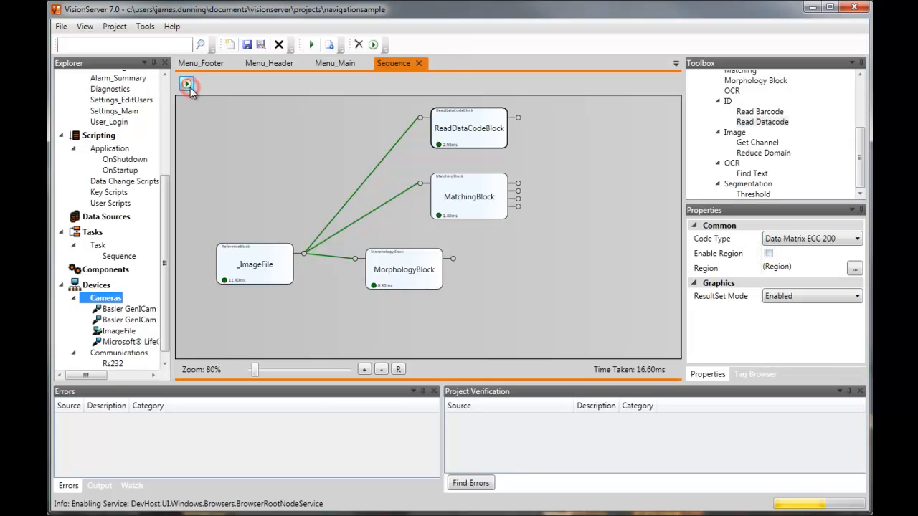
mouse_move(479, 132)
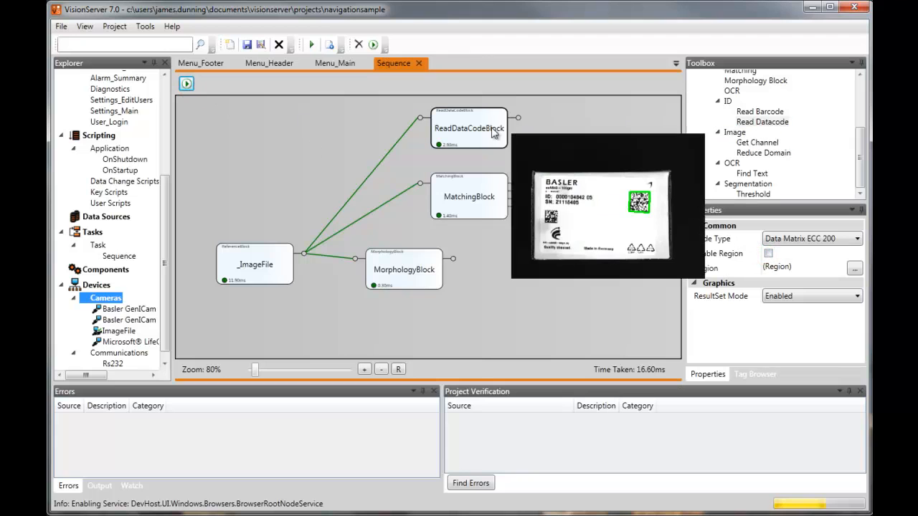
left_click(366, 147)
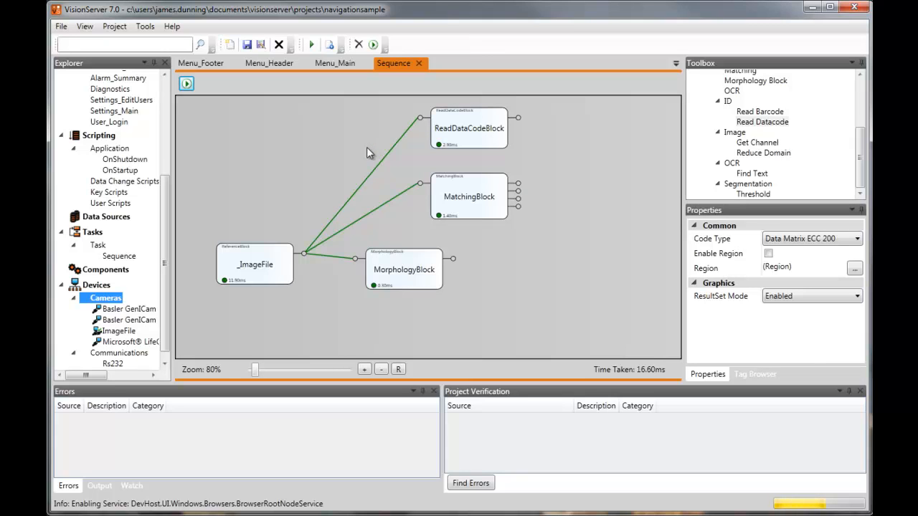
Set the data code block's ResultSet Mode to PublishTag.
mouse_move(460, 202)
left_click(470, 208)
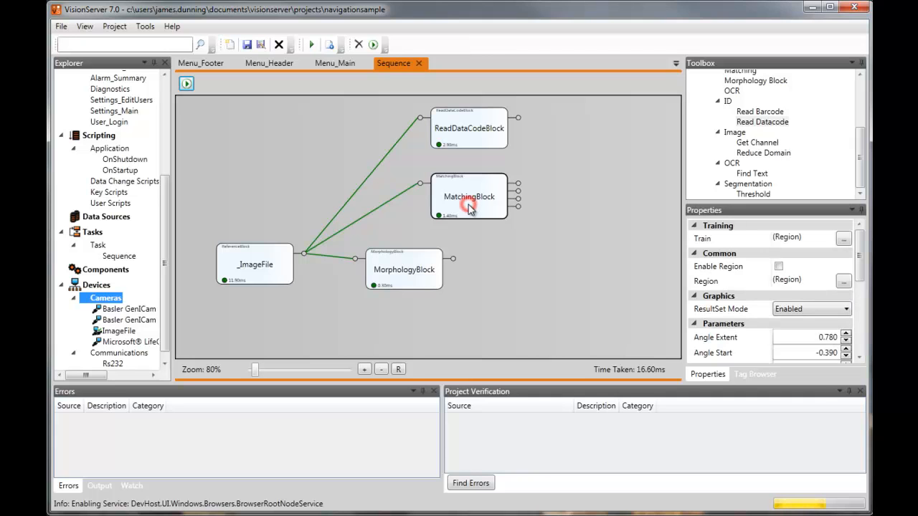
left_click(479, 137)
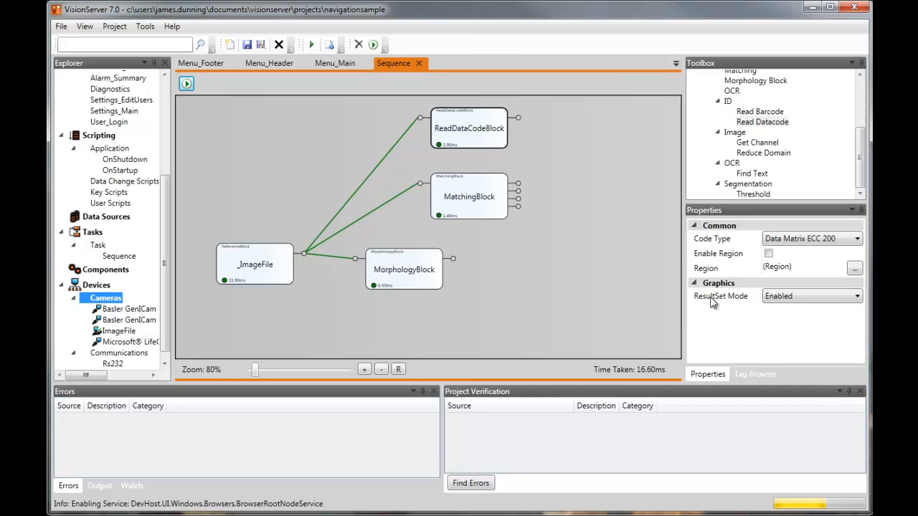
left_click(777, 298)
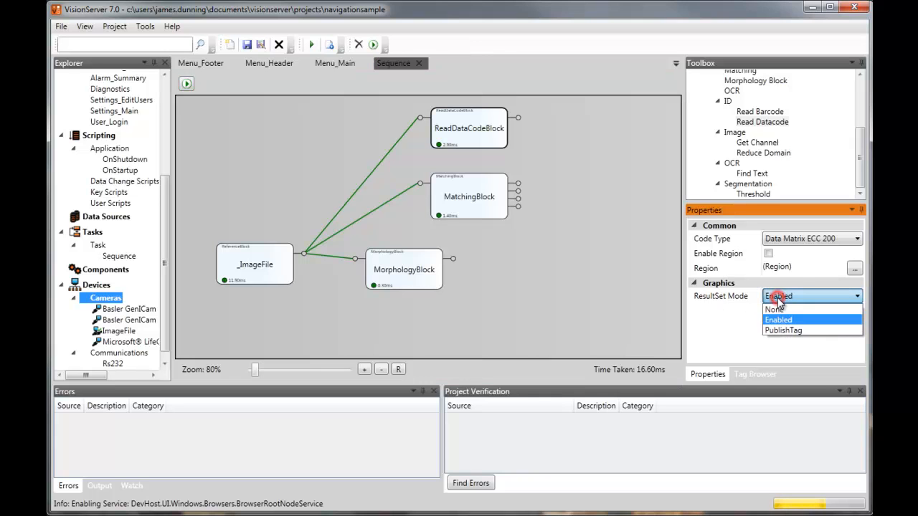
left_click(782, 330)
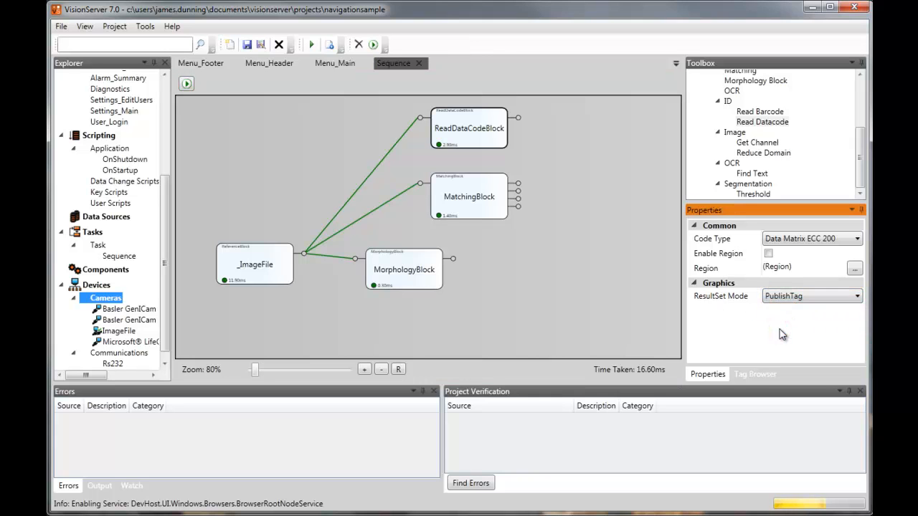
Set the MatchingBlock's ResultSet Mode to PublishTag and rerun the sequence.
left_click(479, 207)
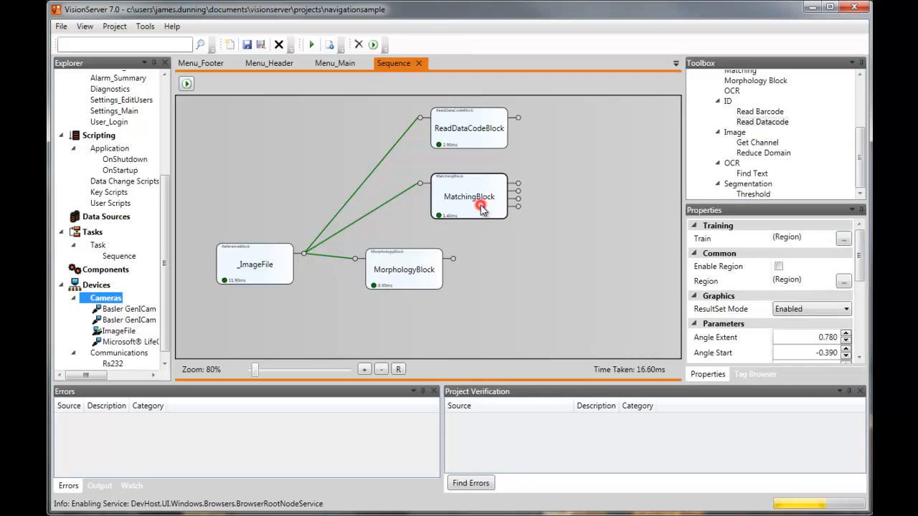
left_click(811, 310)
left_click(800, 342)
left_click(559, 265)
left_click(187, 84)
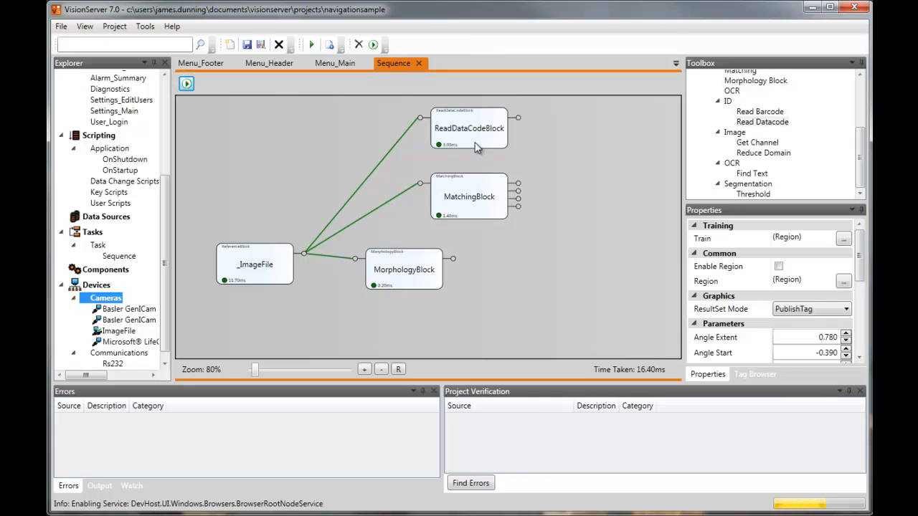
mouse_move(476, 147)
Open the Diagnostics page and delete its image viewer and the Motion Detected indicator.
scroll(157, 188, "up", 2)
double_click(109, 159)
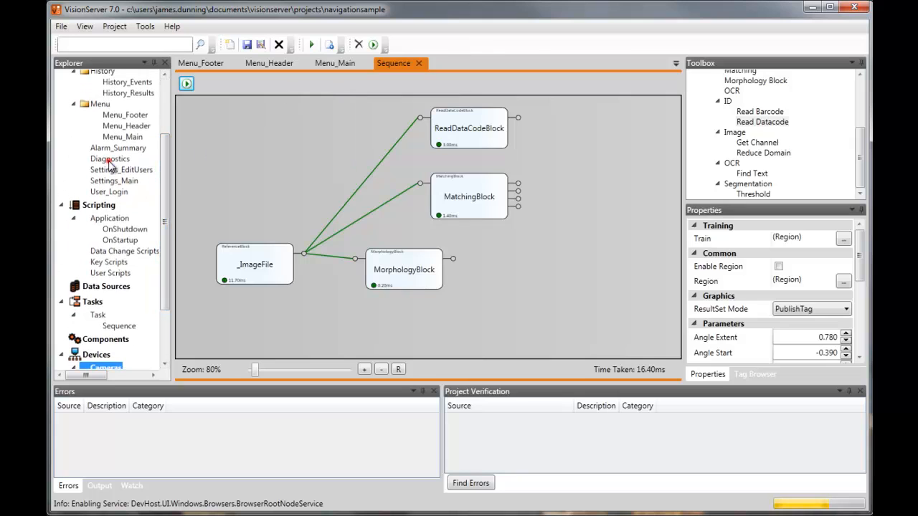
right_click(547, 290)
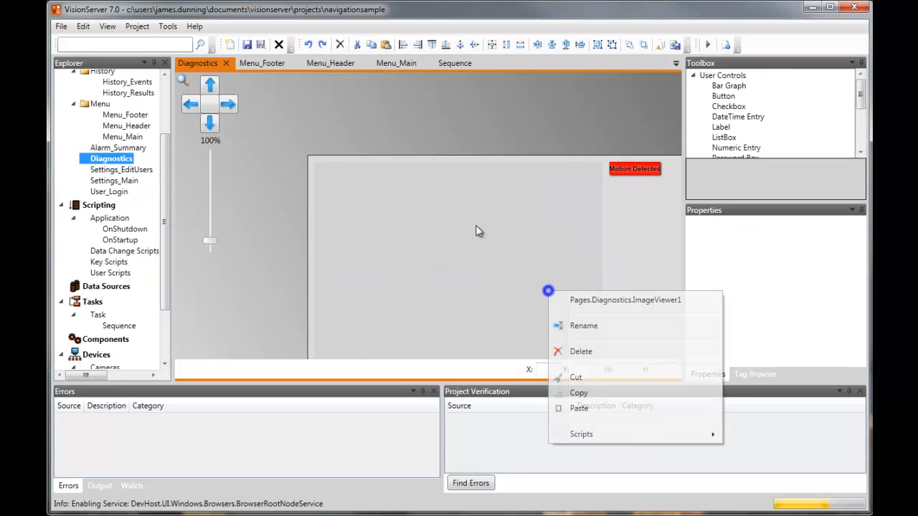
left_click(621, 257)
left_click(472, 213)
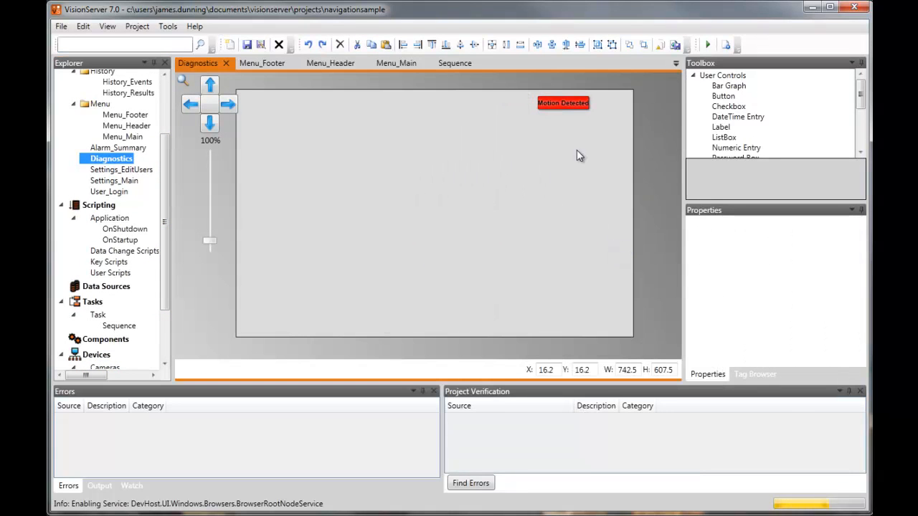
left_click(603, 126)
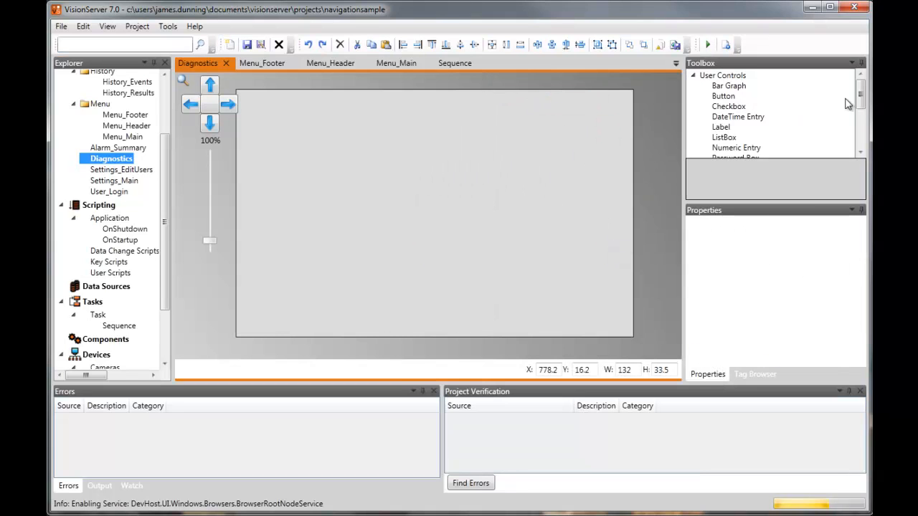
Add a Halcon Display to the upper-left corner of the Diagnostics page, at about X 12.8, Y 9.9.
left_click_drag(862, 94, 861, 138)
left_click_drag(752, 121, 318, 147)
left_click_drag(359, 177, 282, 126)
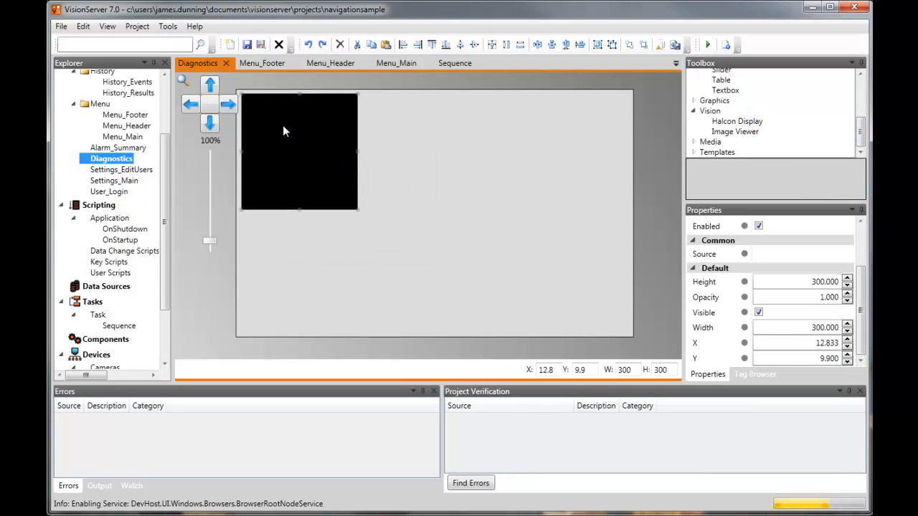
Bind the Halcon Display's Source to the tag $Tasks.Task.Sequence.MatchingBlock.ResultSet.
left_click(745, 254)
left_click(394, 251)
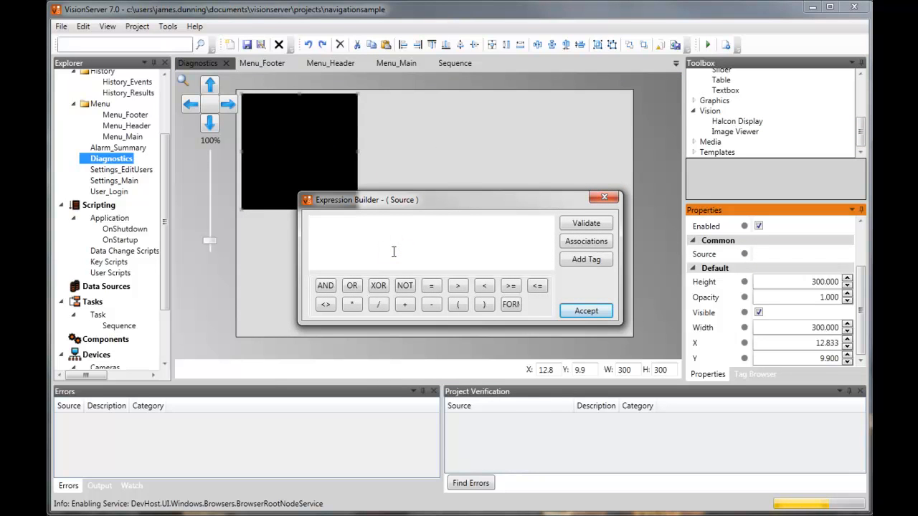
left_click(565, 264)
left_click(305, 316)
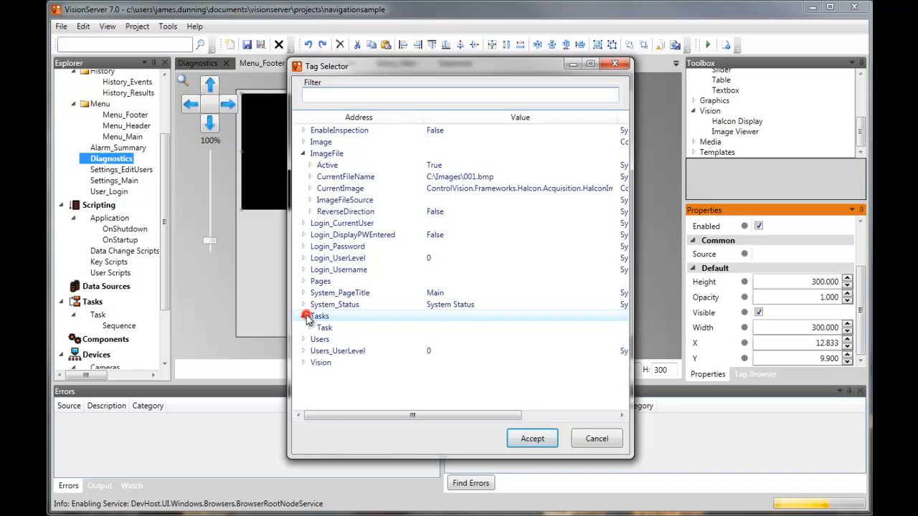
left_click(309, 328)
left_click(315, 362)
scroll(350, 359, "down", 2)
left_click(322, 339)
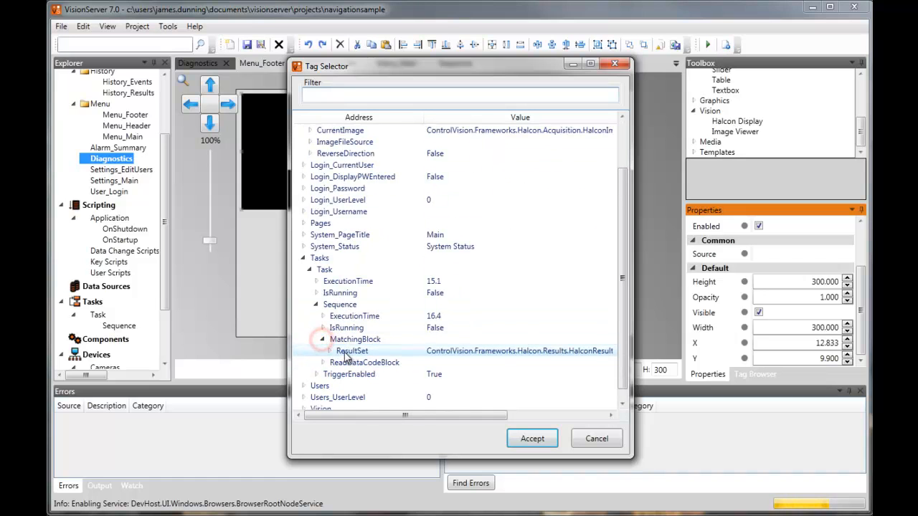
left_click(349, 353)
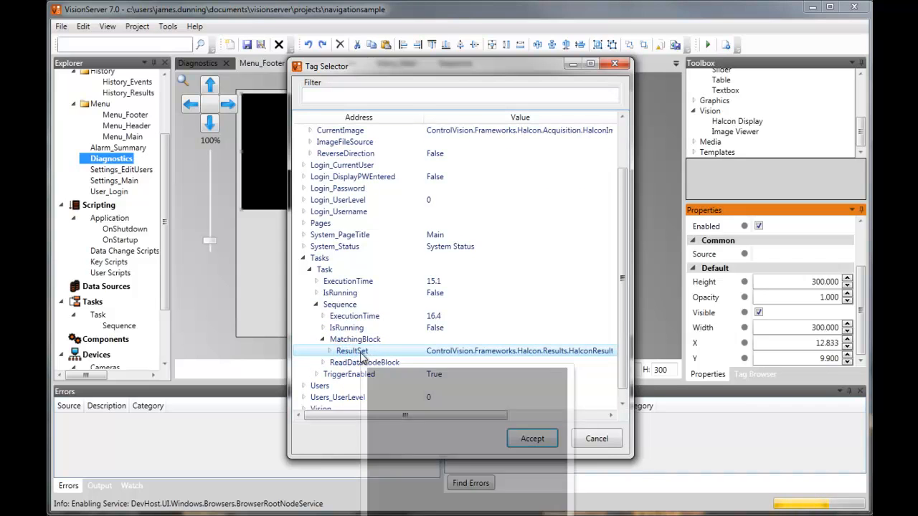
double_click(344, 352)
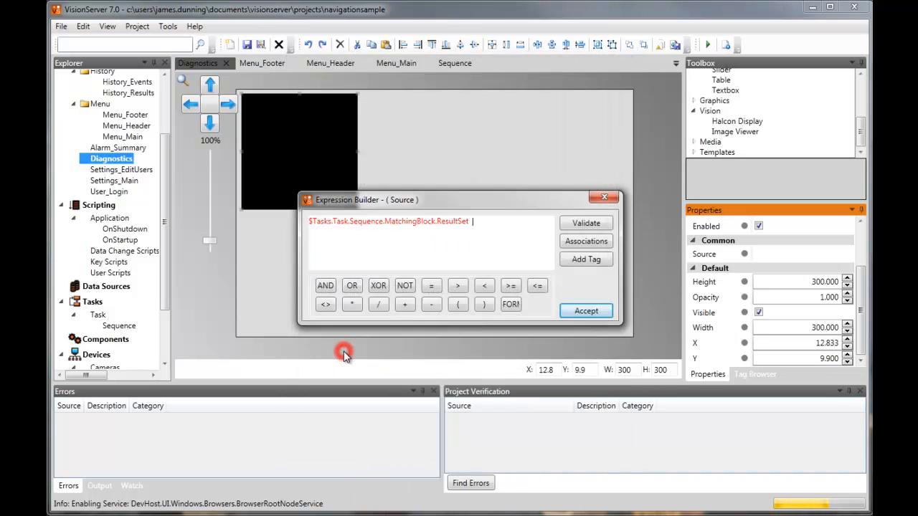
left_click(578, 316)
Enlarge the Halcon Display to about 442 by 382 and add a second Halcon Display of the same size beside it.
left_click_drag(358, 208, 413, 243)
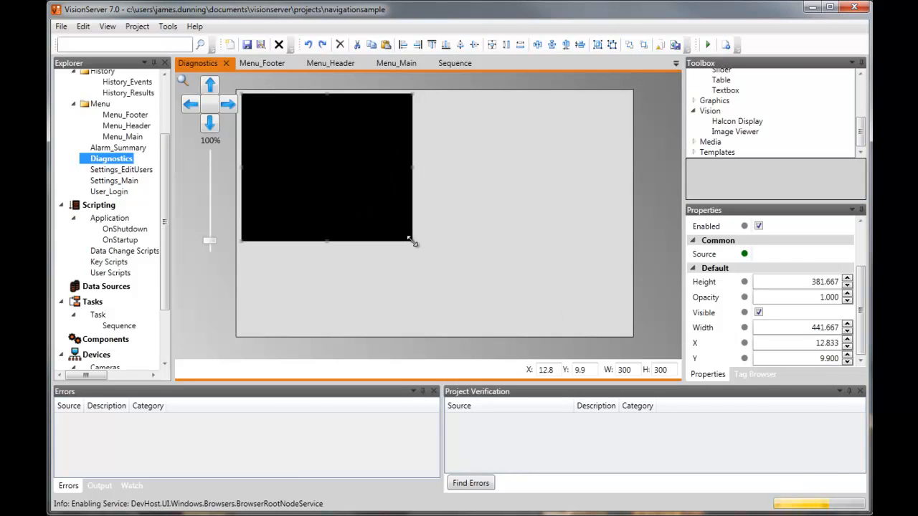
left_click_drag(735, 122, 466, 141)
left_click(354, 156)
left_click(449, 155, "ctrl")
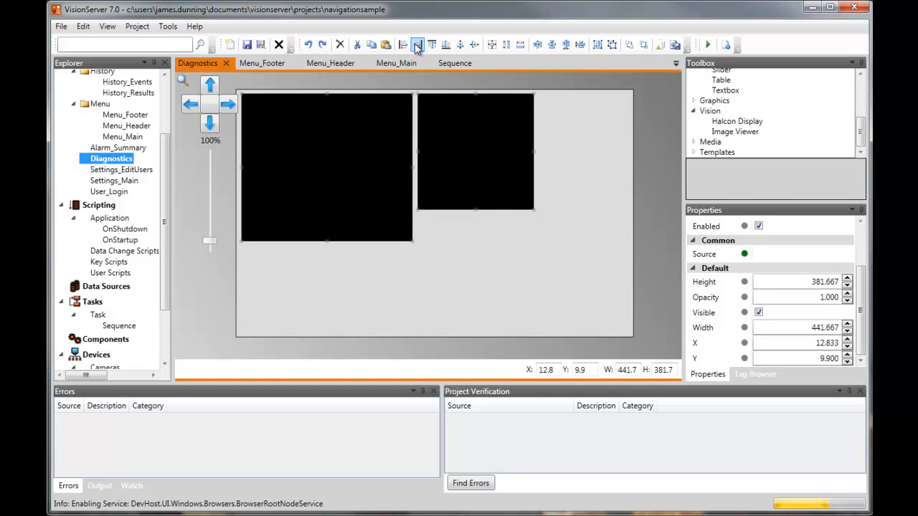
left_click(491, 45)
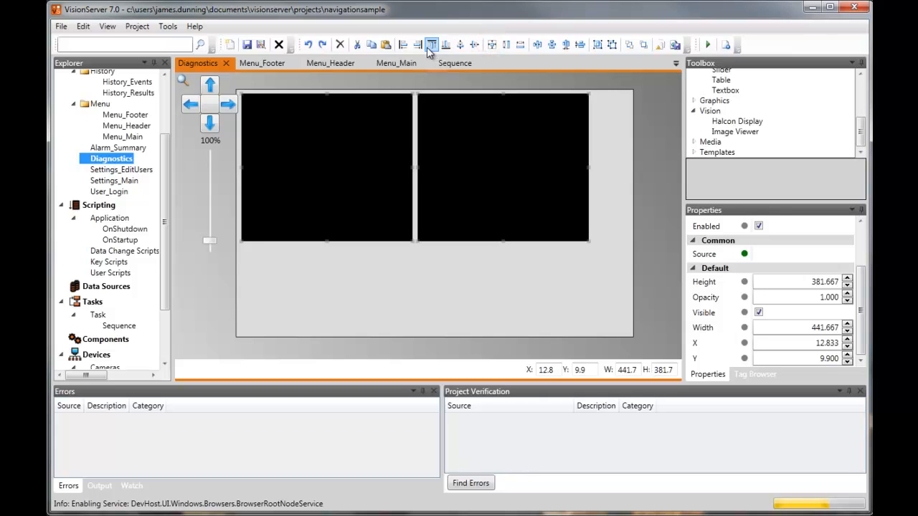
left_click(487, 227)
left_click(488, 289)
Bind the second Halcon Display's Source to the ReadDataCodeBlock result set tag under Tasks.Task.Sequence.
left_click(494, 217)
left_click(744, 256)
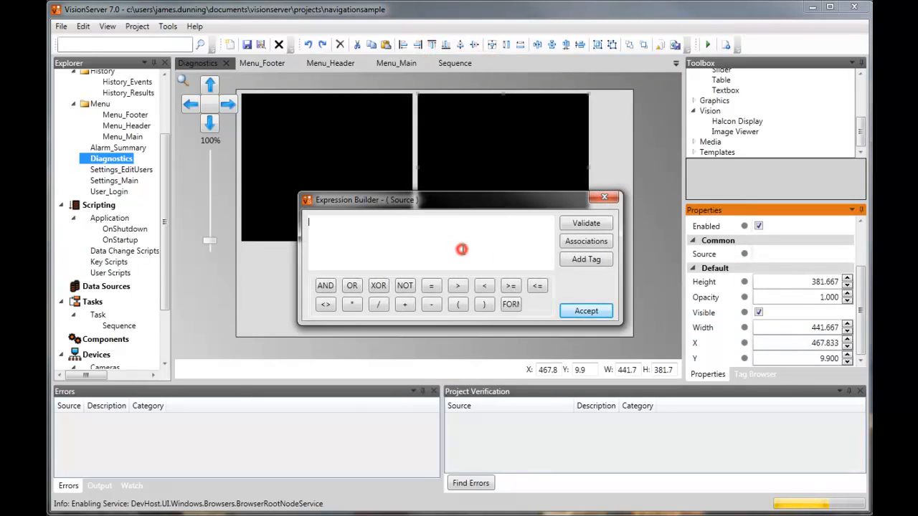
type("$")
left_click_drag(463, 255, 463, 319)
left_click(424, 342)
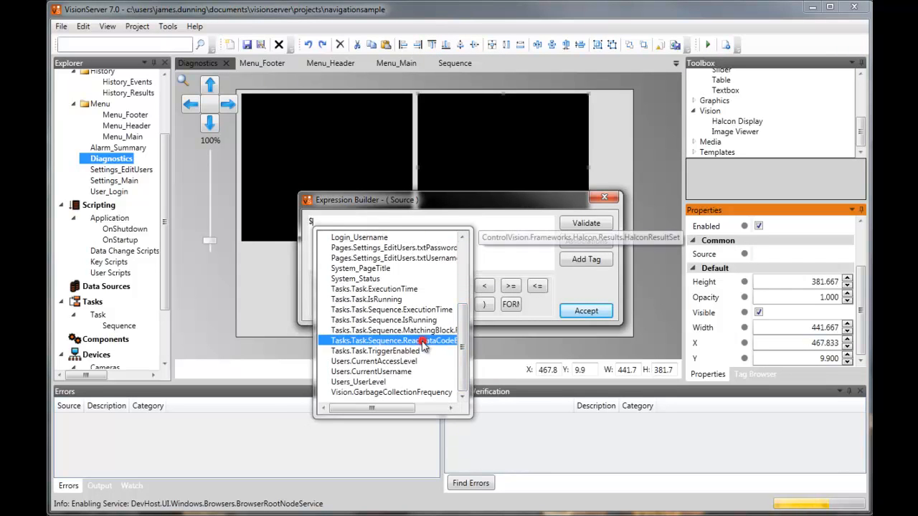
left_click_drag(382, 411, 416, 412)
double_click(431, 342)
left_click(583, 311)
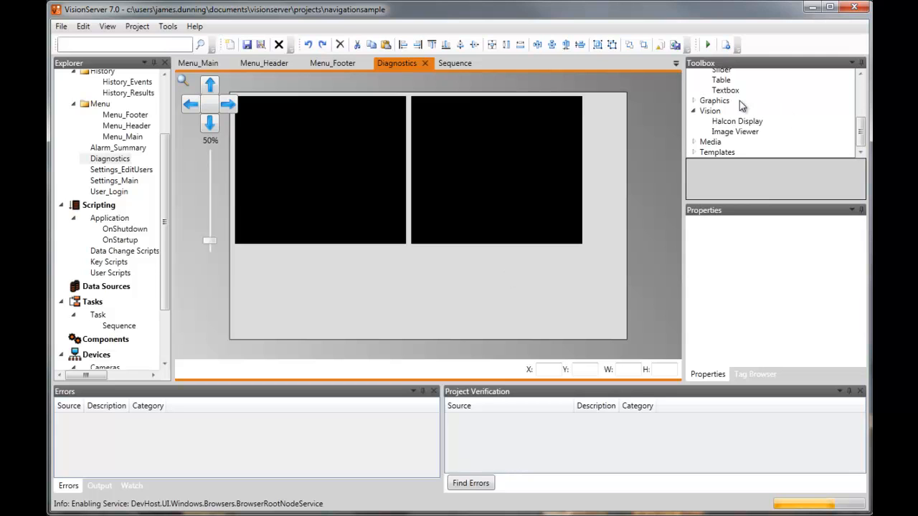
Test the application by using Take Picture on the Main page and checking both displays on the Diagnostics page.
left_click(708, 45)
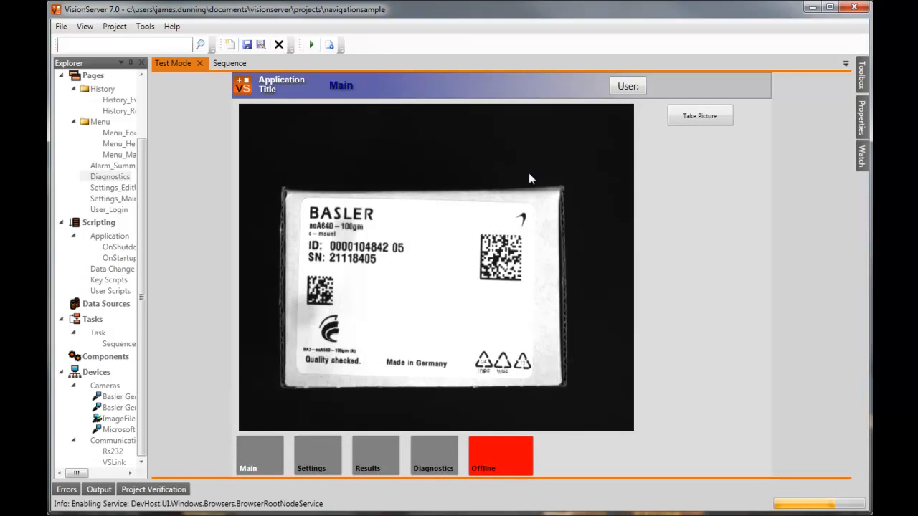
left_click(695, 117)
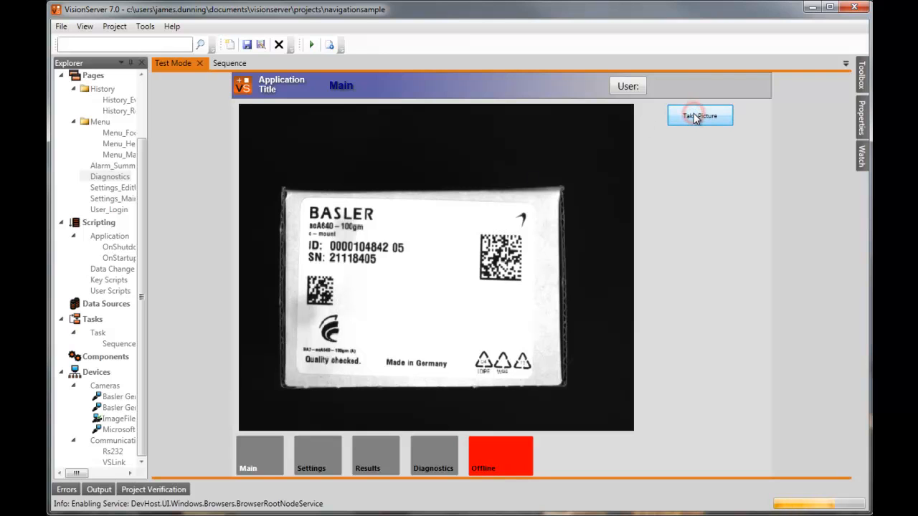
left_click(435, 457)
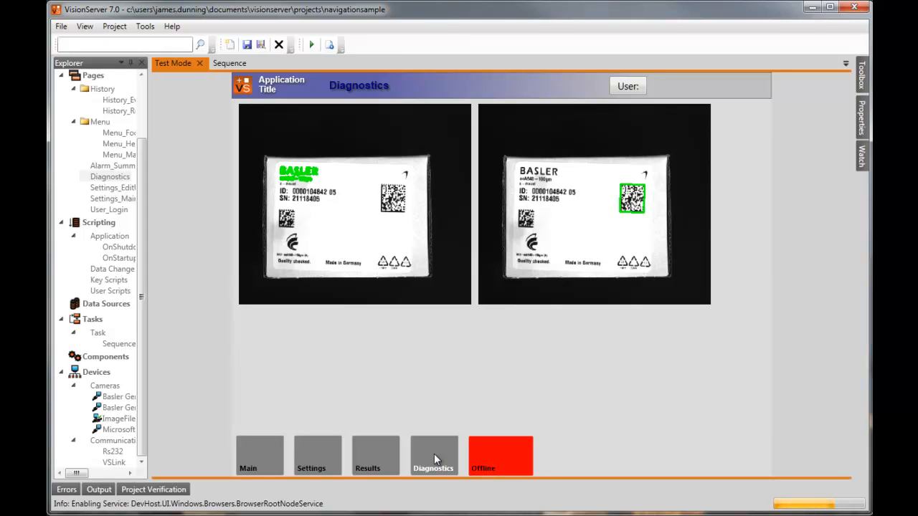
left_click(200, 64)
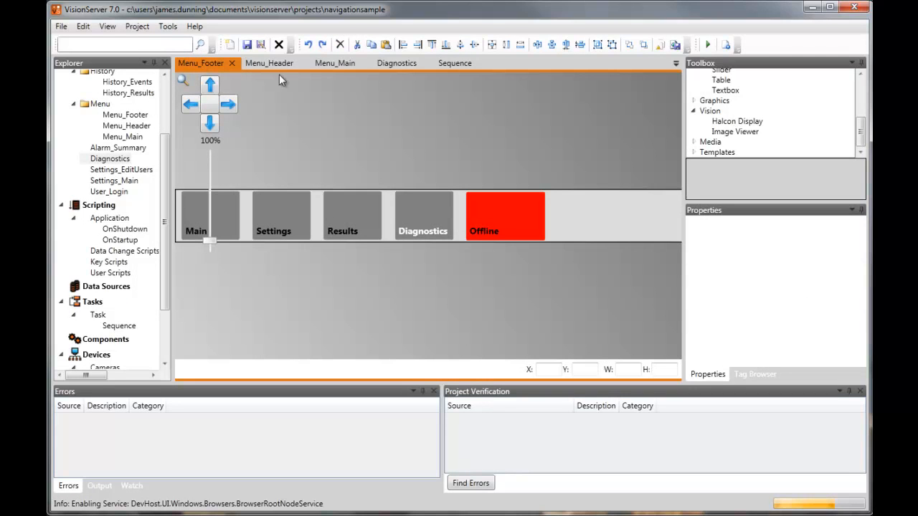
In the Sequence, configure the MatchingBlock's I/O to publish MinScore as a tag and expose Greediness as an input.
left_click(445, 63)
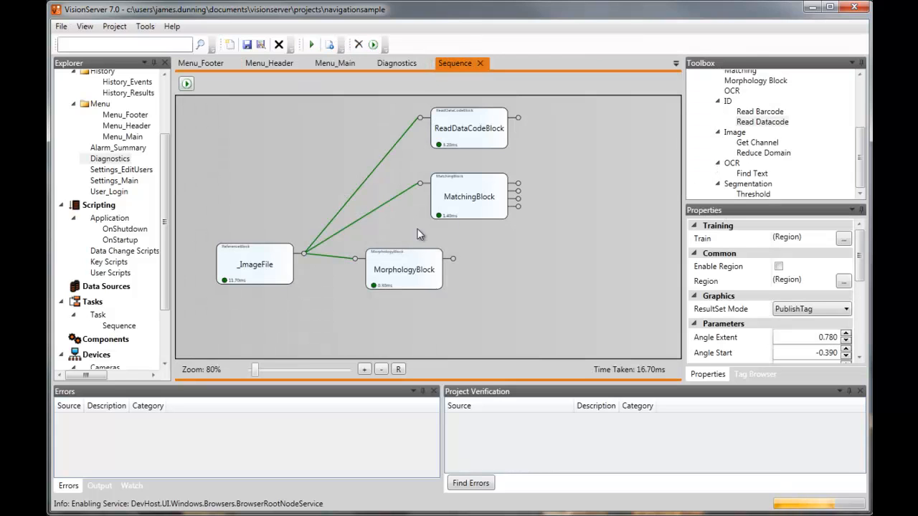
mouse_move(464, 217)
left_click(465, 202)
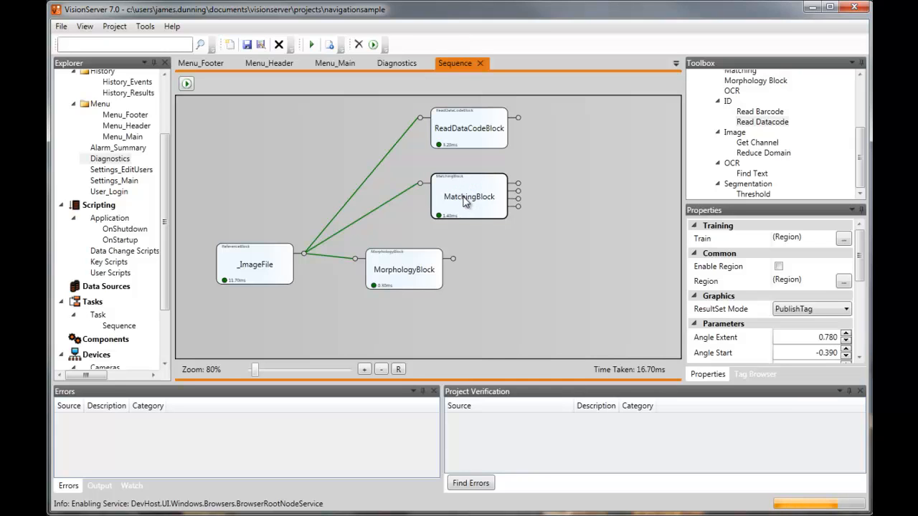
left_click_drag(860, 262, 866, 296)
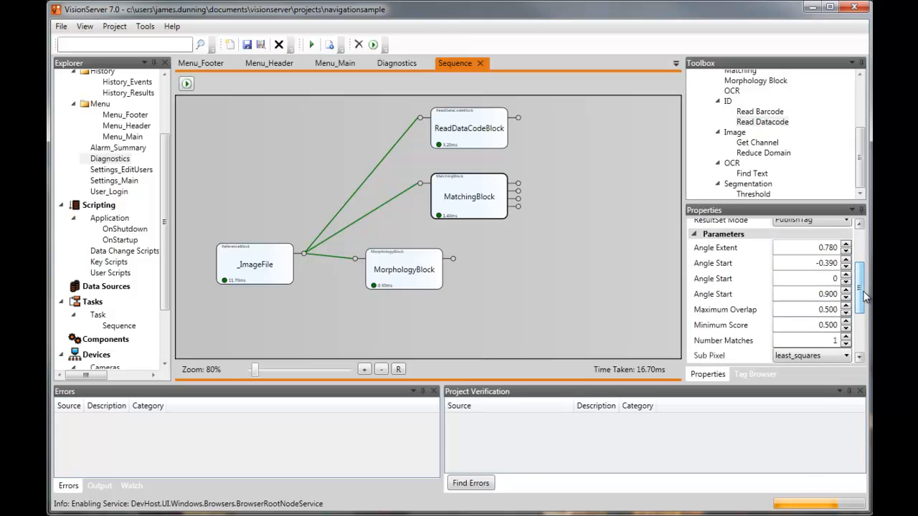
right_click(452, 198)
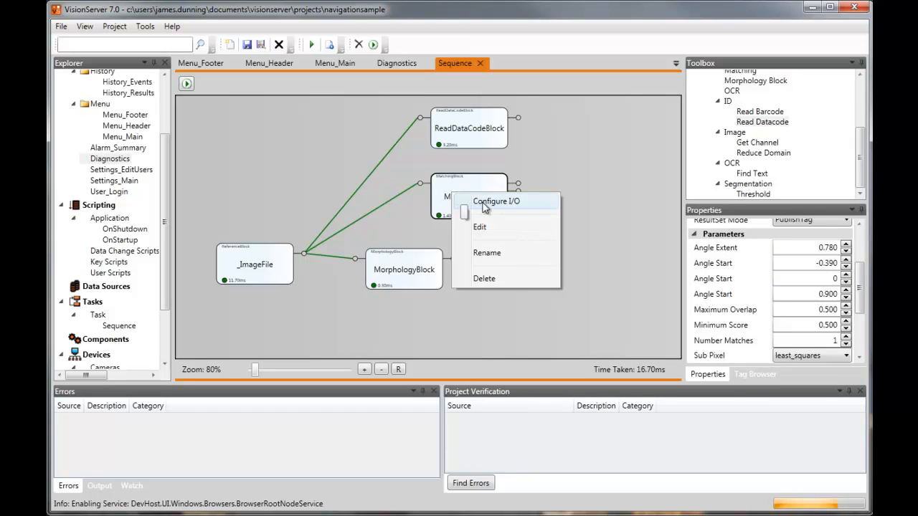
left_click(485, 204)
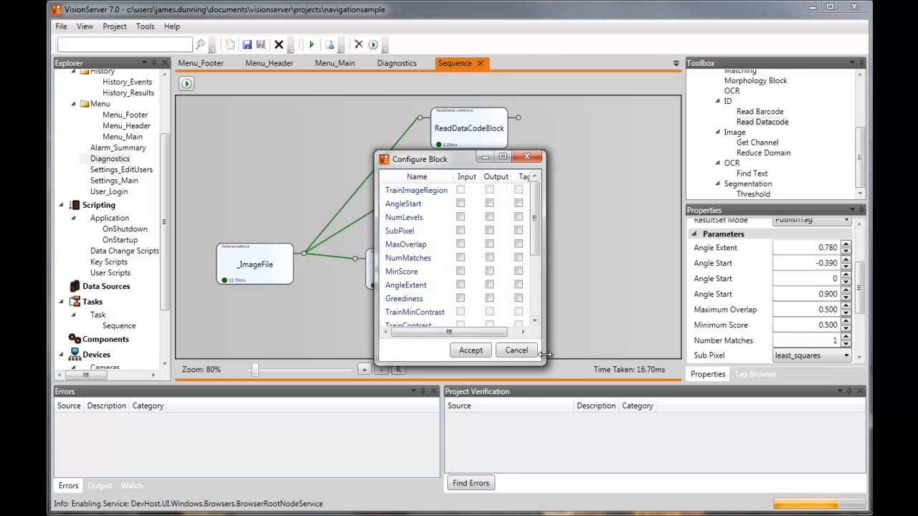
left_click_drag(545, 364, 602, 406)
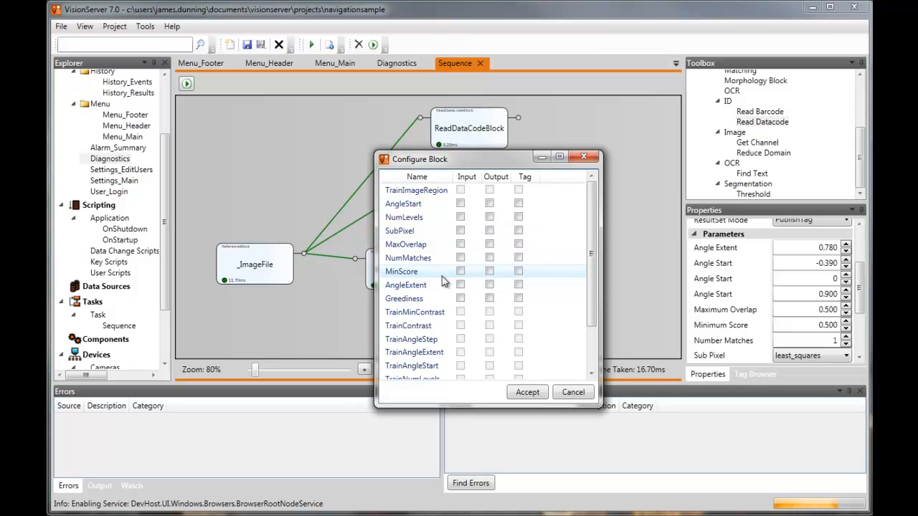
left_click(517, 273)
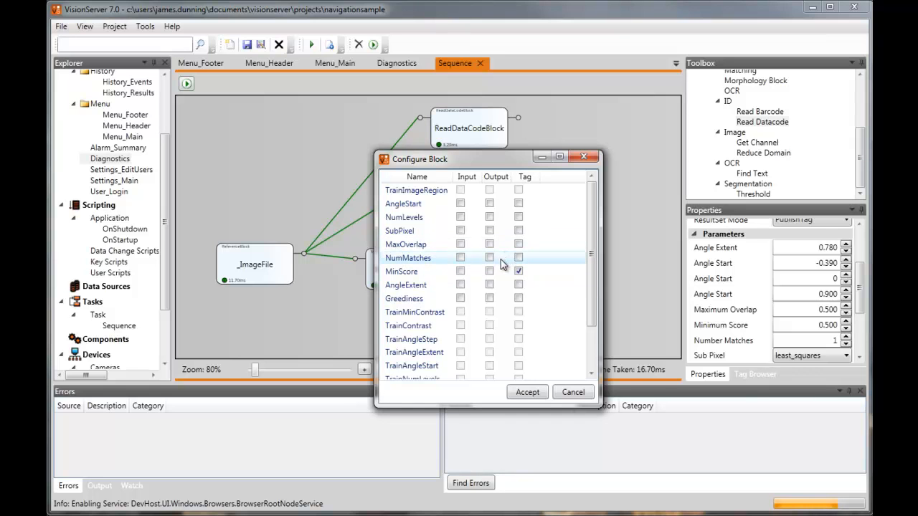
left_click(460, 299)
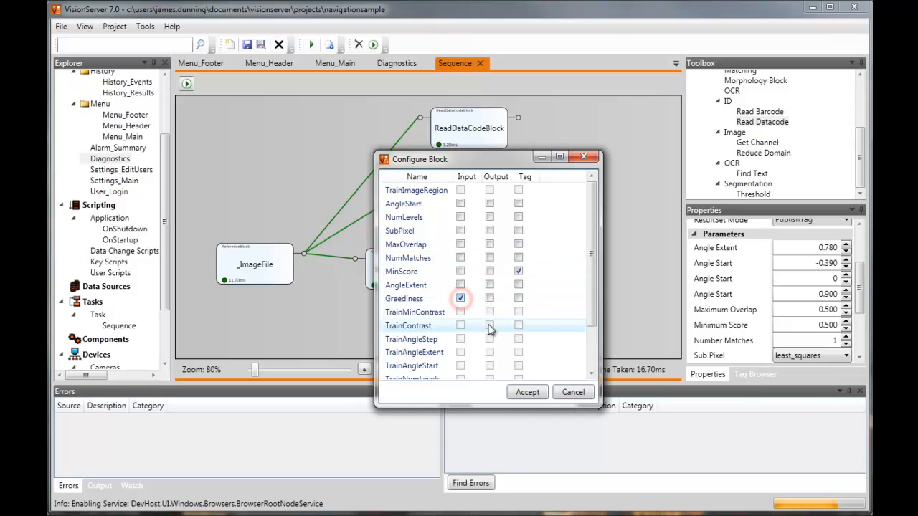
left_click(527, 393)
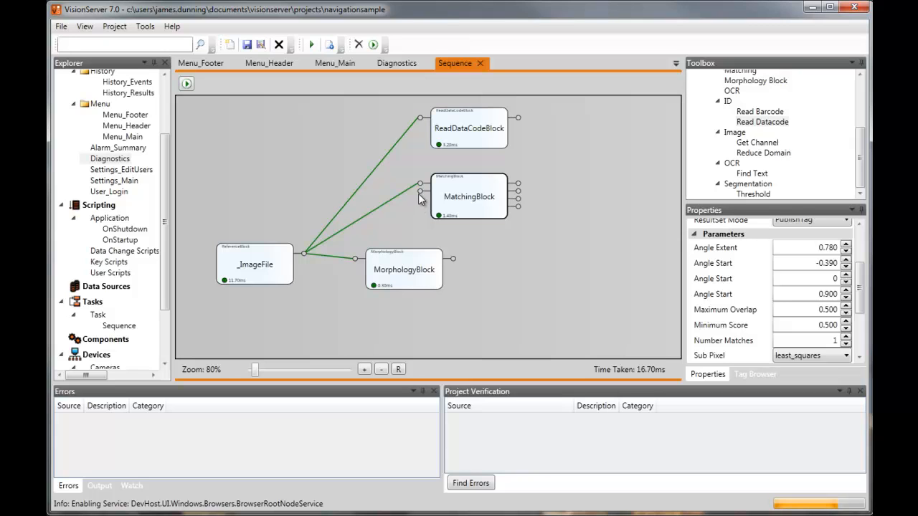
mouse_move(422, 198)
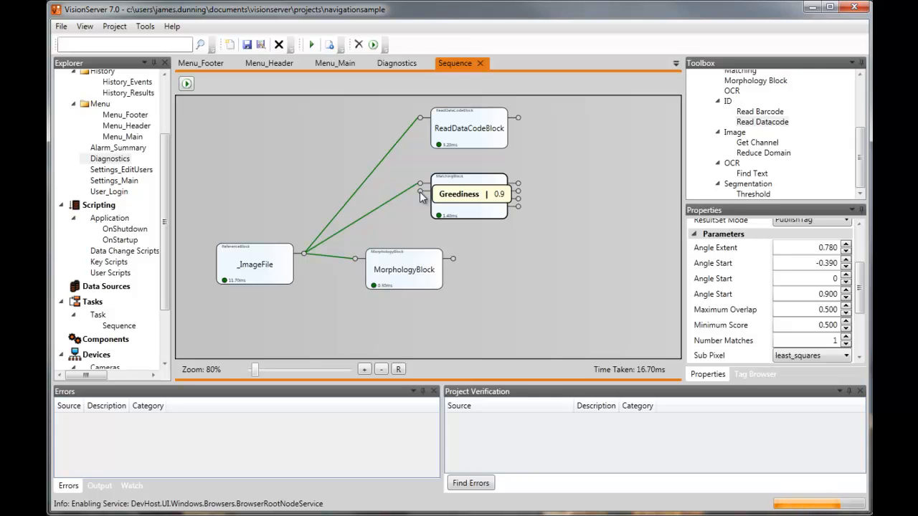
On the Settings_Main page, bind the Set Point 1 number box's Value to $Tasks.Task.Sequence.MatchingBlock.MinScore instead of $MotionWarningLevel.
double_click(119, 181)
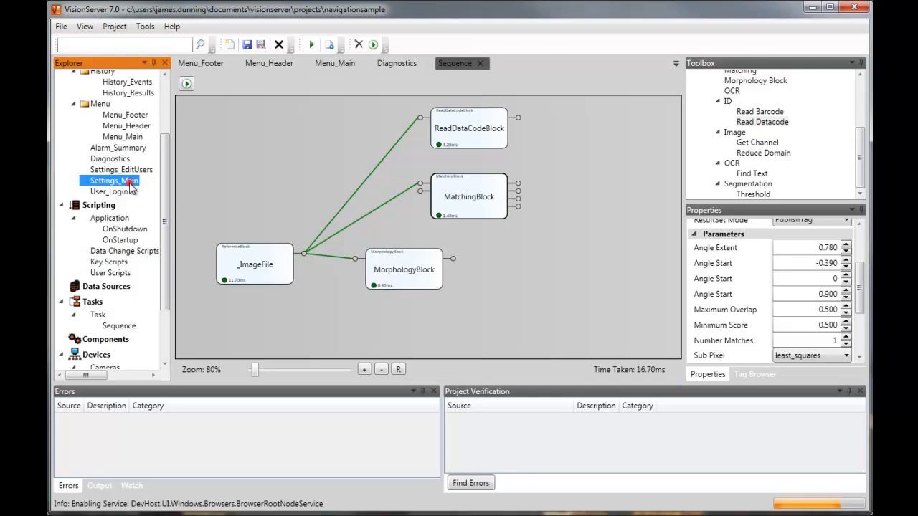
left_click(289, 183)
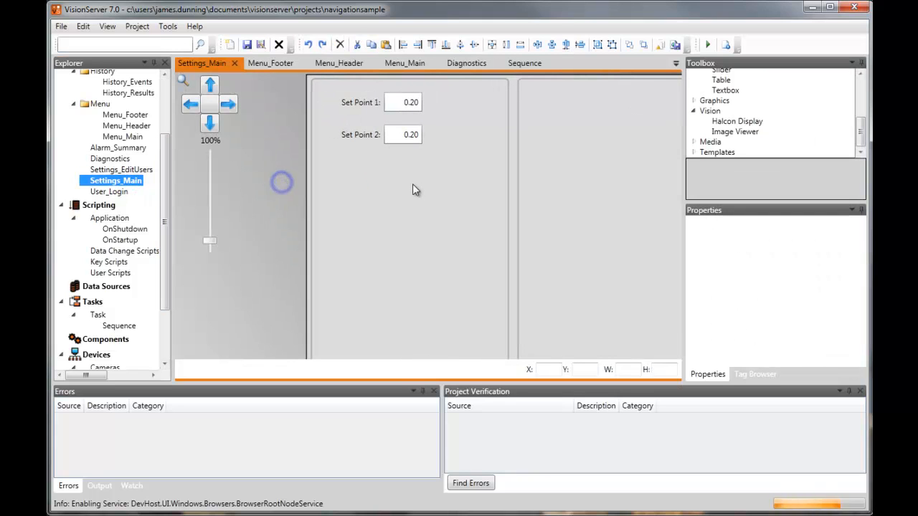
left_click(368, 105)
left_click(404, 104)
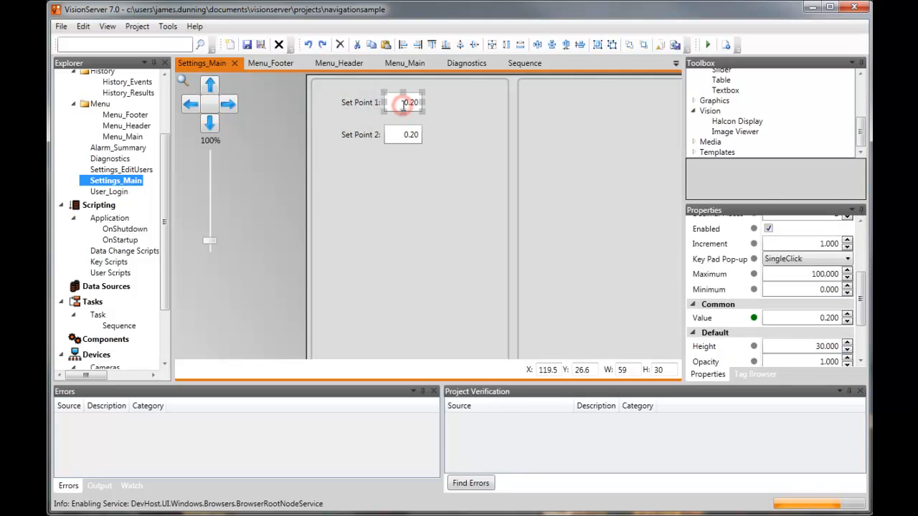
left_click(754, 318)
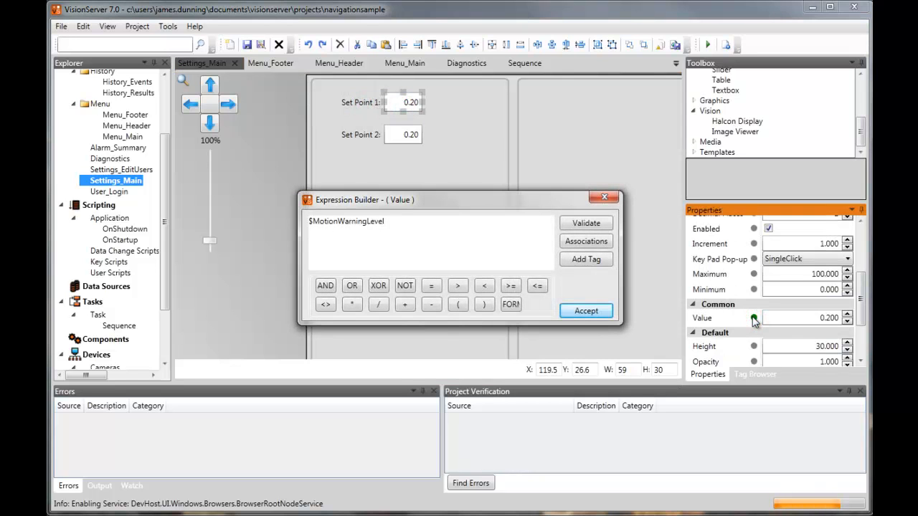
triple_click(473, 228)
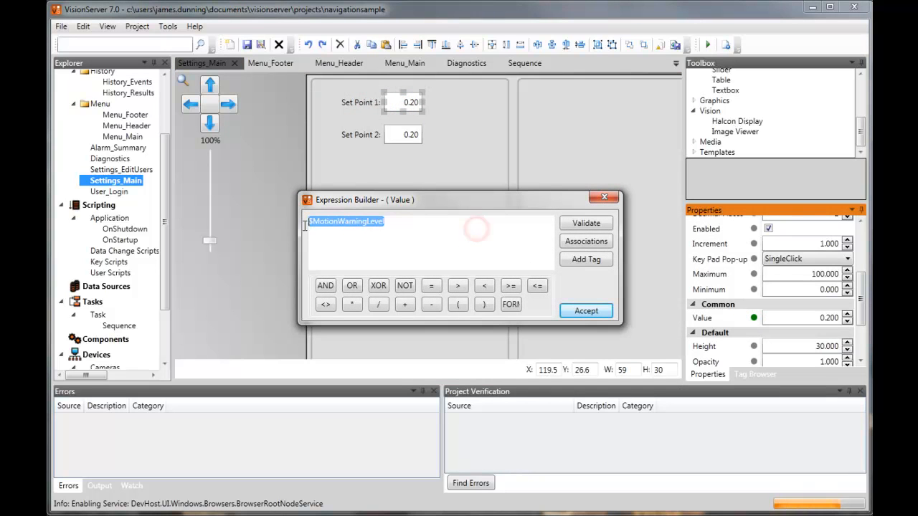
key("BackSpace")
left_click(586, 259)
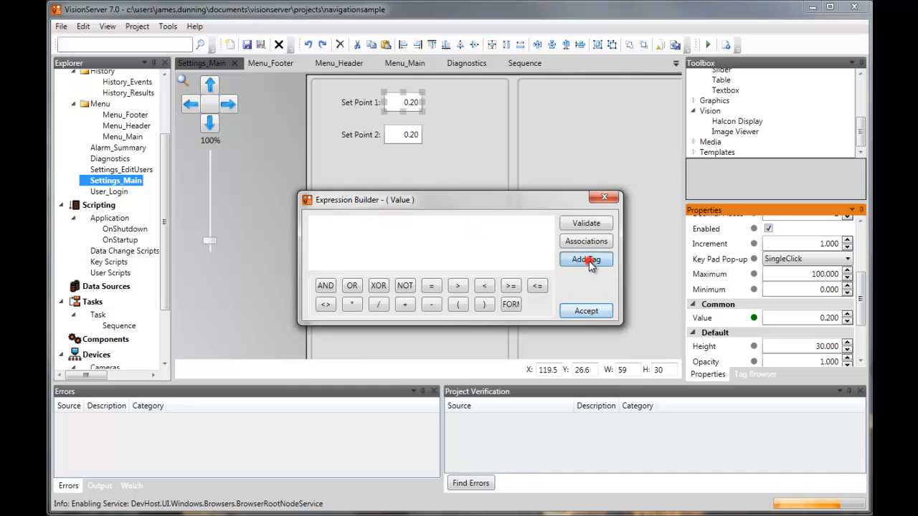
scroll(430, 279, "down", 3)
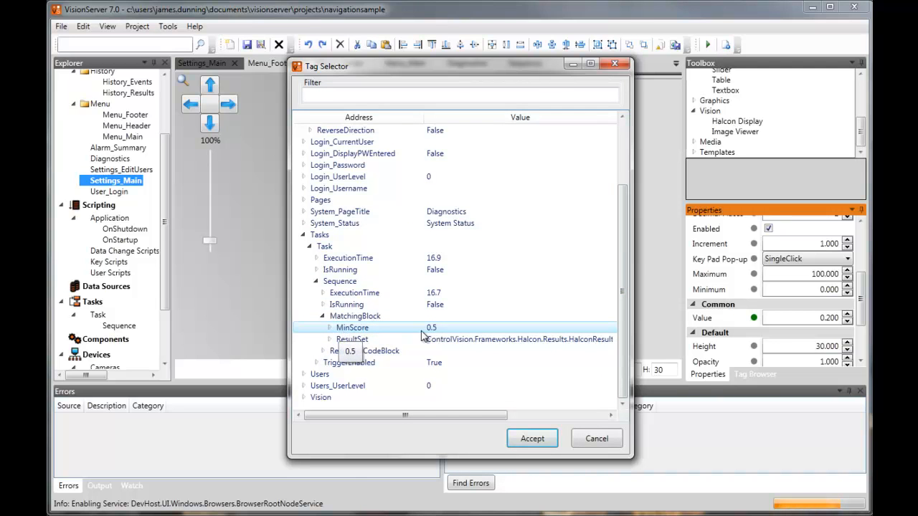
double_click(352, 328)
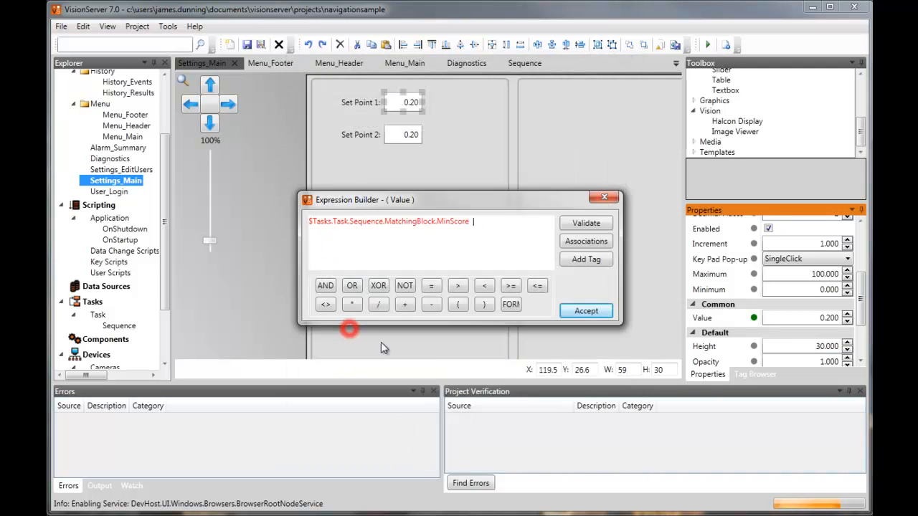
left_click(577, 311)
Change the Set Point 1 label's text to "Minimum Score:".
left_click(353, 101)
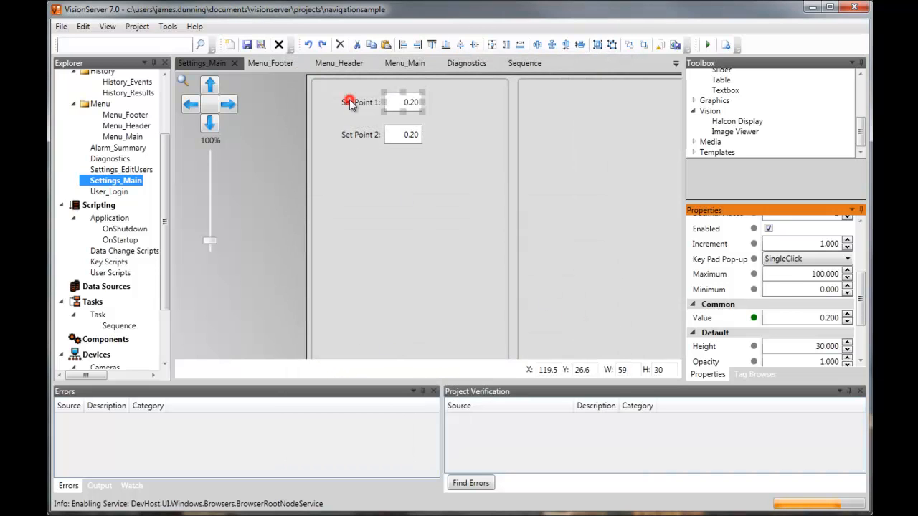
scroll(858, 305, "down", 3)
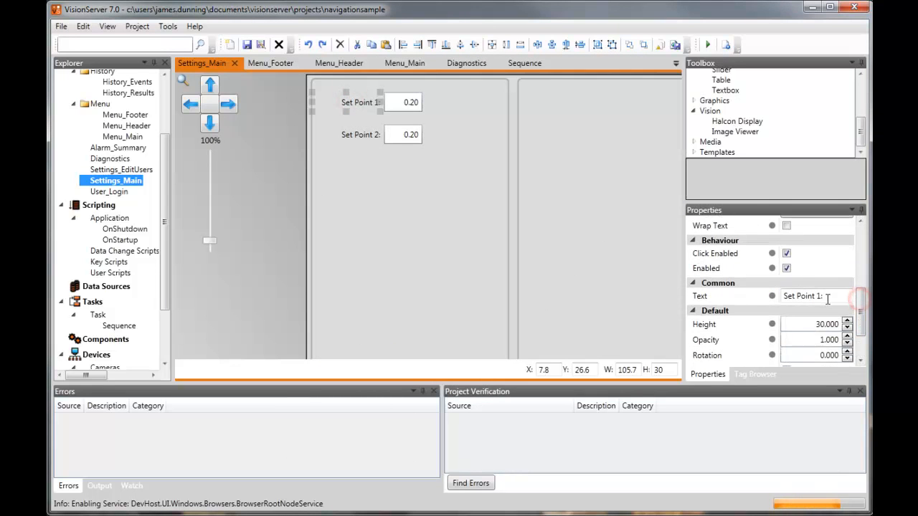
left_click(804, 296)
type("Minimum Score")
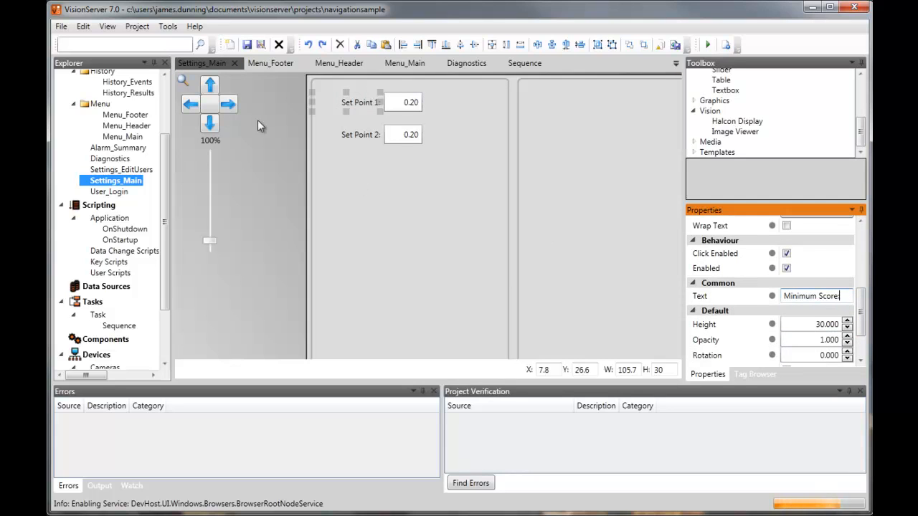
left_click(383, 210)
Delete the Set Point 2 label and number box, and shift the Minimum Score label and its box 10 units to the right.
left_click_drag(480, 173, 308, 112)
key("Delete")
left_click_drag(445, 118, 299, 84)
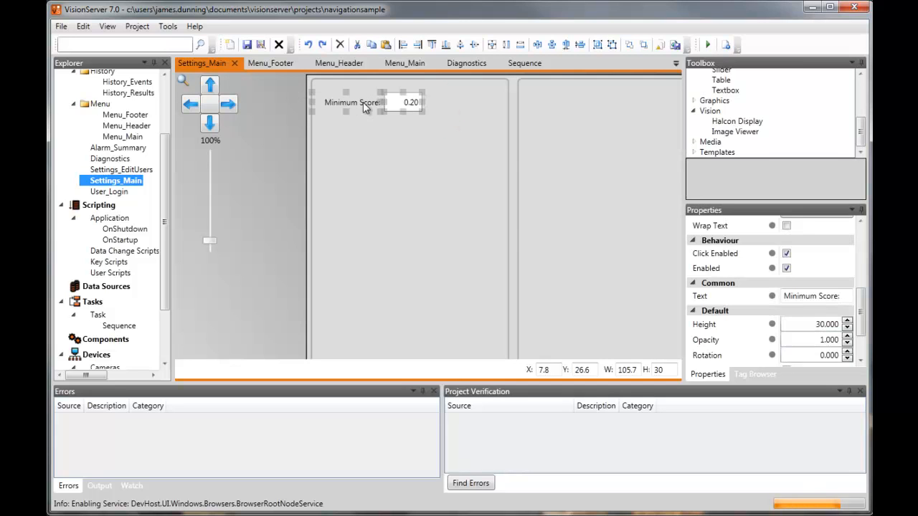
key("shift+Right")
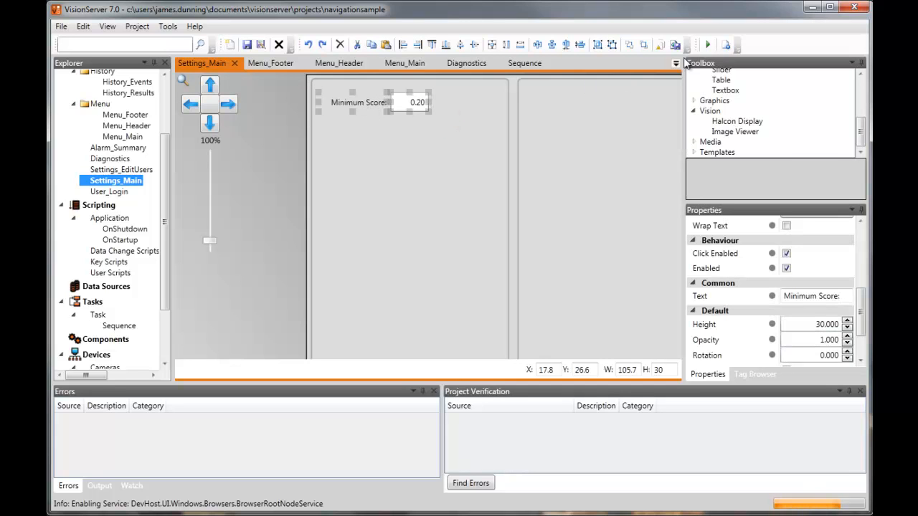
Test the project, set Minimum Score to .7 on the Settings page, and leave test mode.
left_click(709, 45)
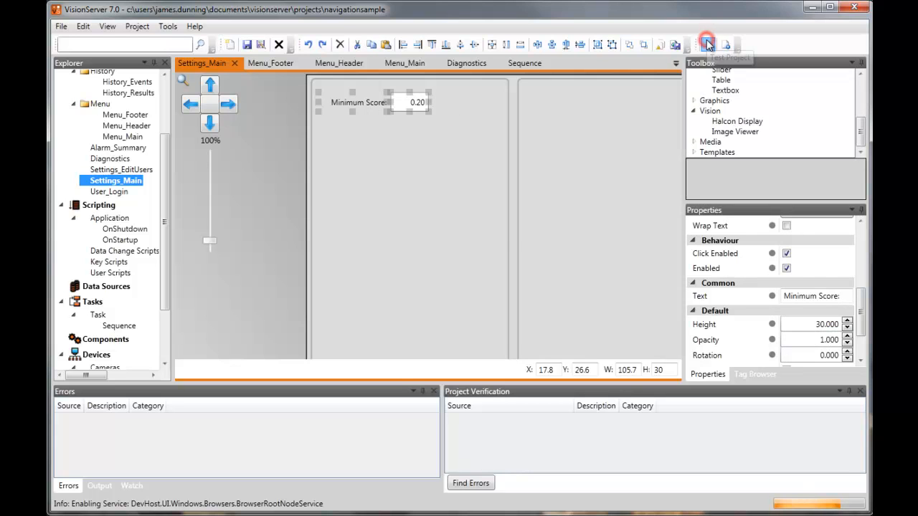
left_click(312, 451)
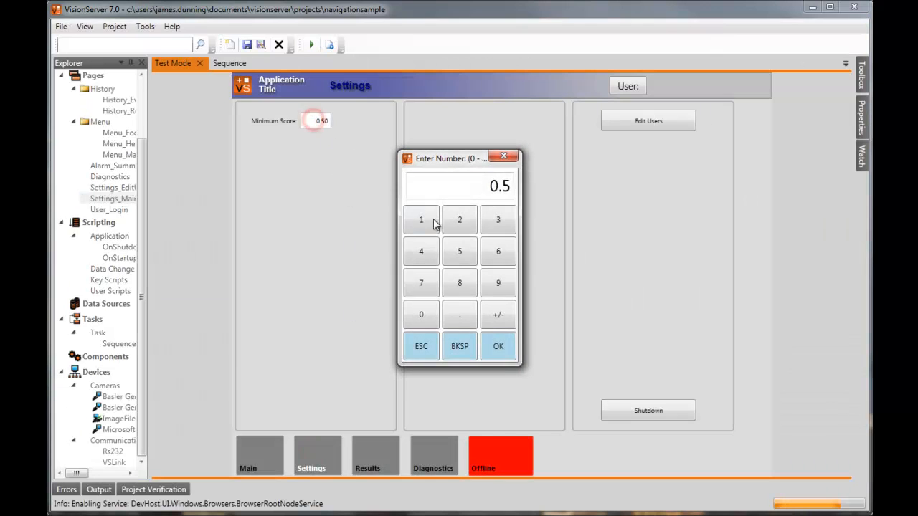
left_click(458, 317)
left_click(421, 284)
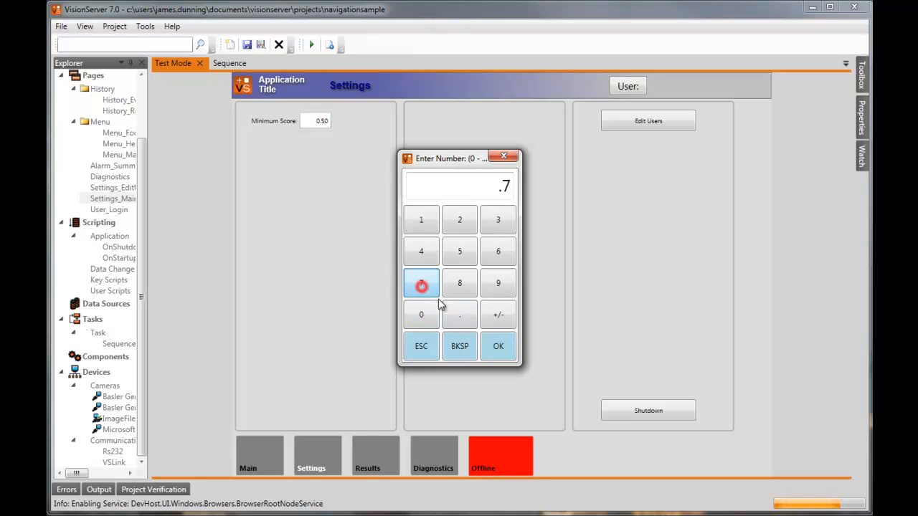
left_click(497, 347)
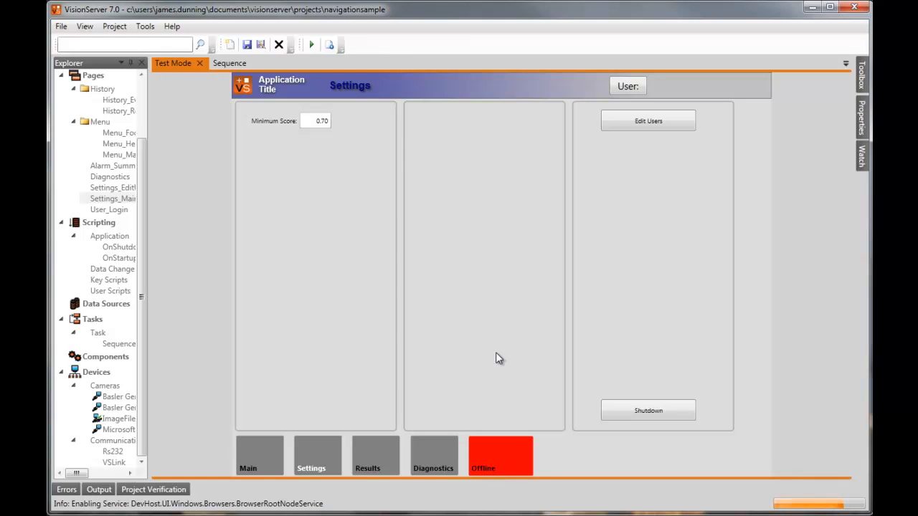
left_click(201, 64)
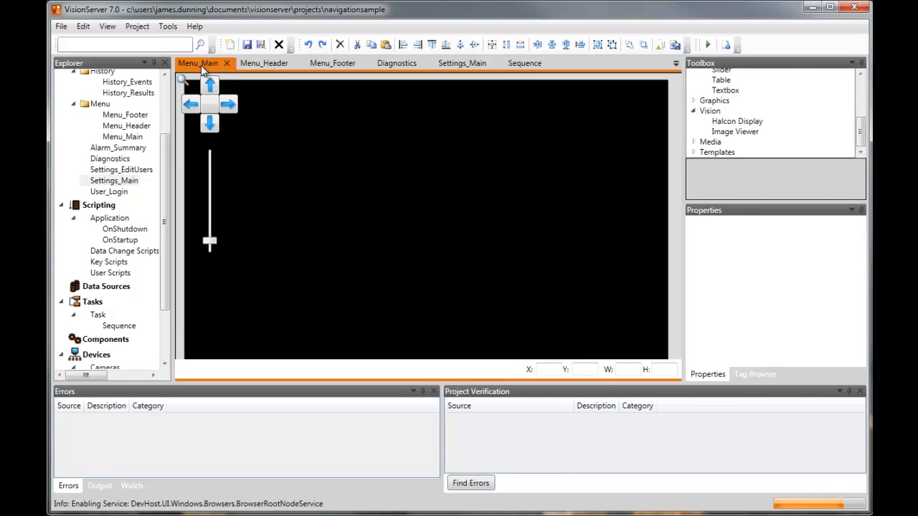
Return to the Sequence and add a new data source saved as the db3 file ResultData in the C: drive's Images folder.
left_click(522, 63)
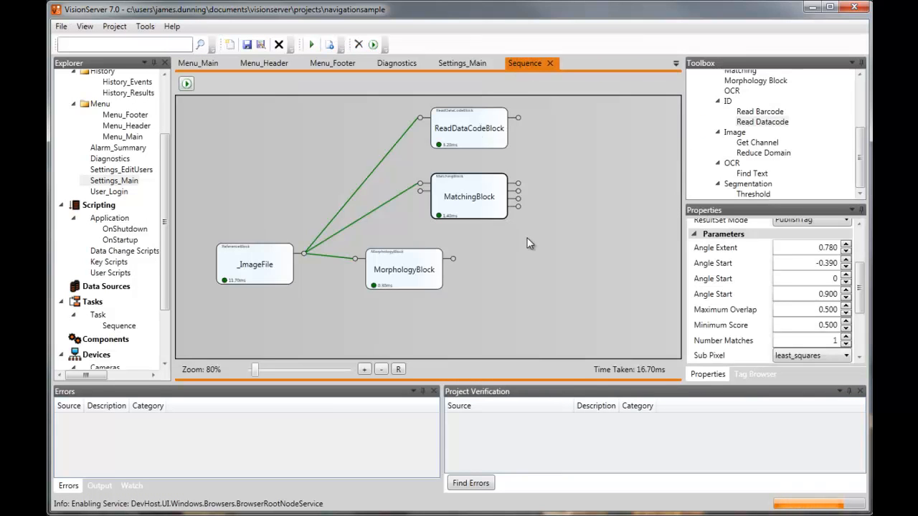
scroll(525, 234, "down", 1)
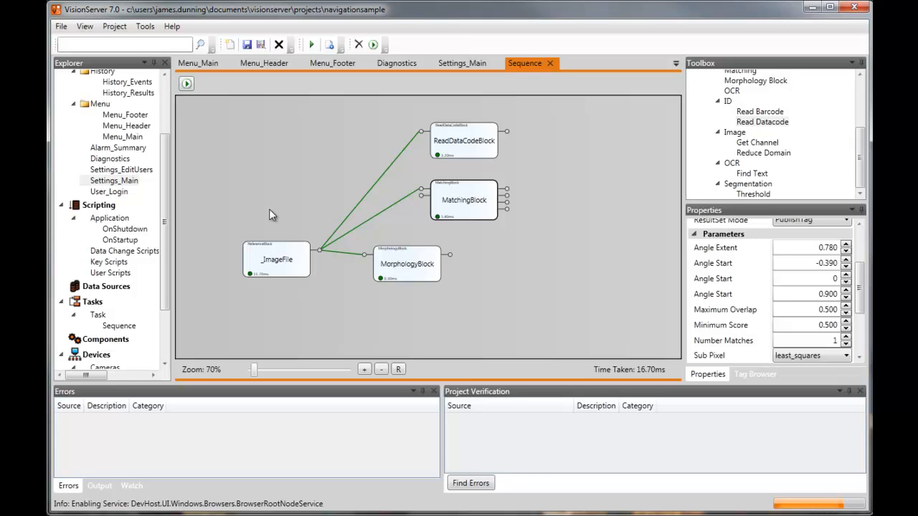
left_click(110, 289)
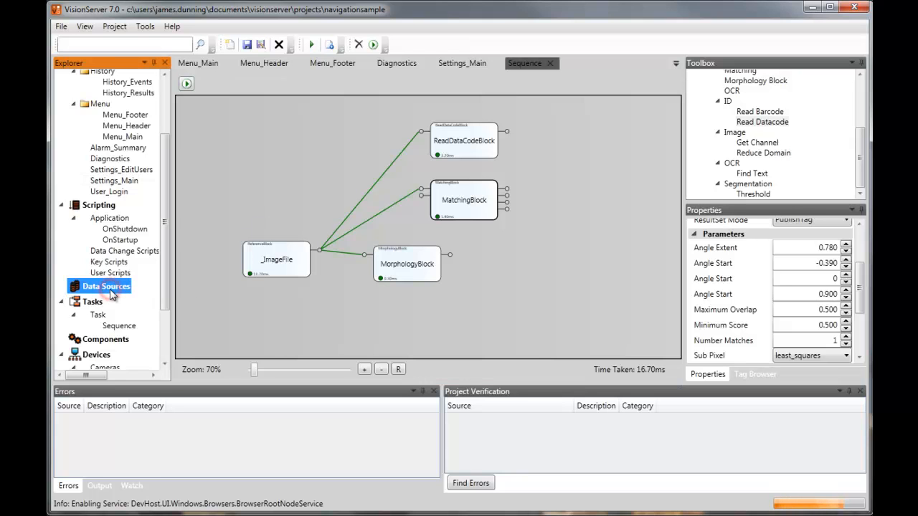
right_click(112, 294)
left_click(141, 305)
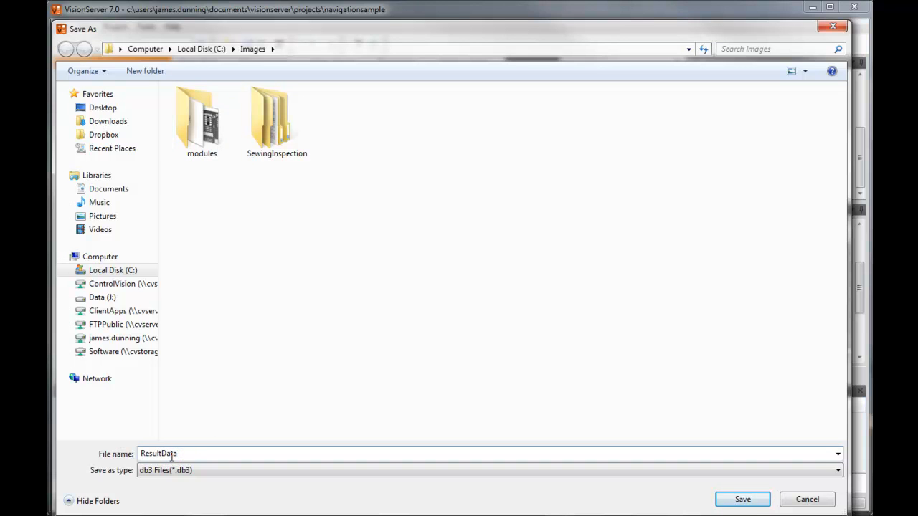
key("Return")
Start a new table in the ResultData source, name it ResultsTable and add two columns.
right_click(108, 299)
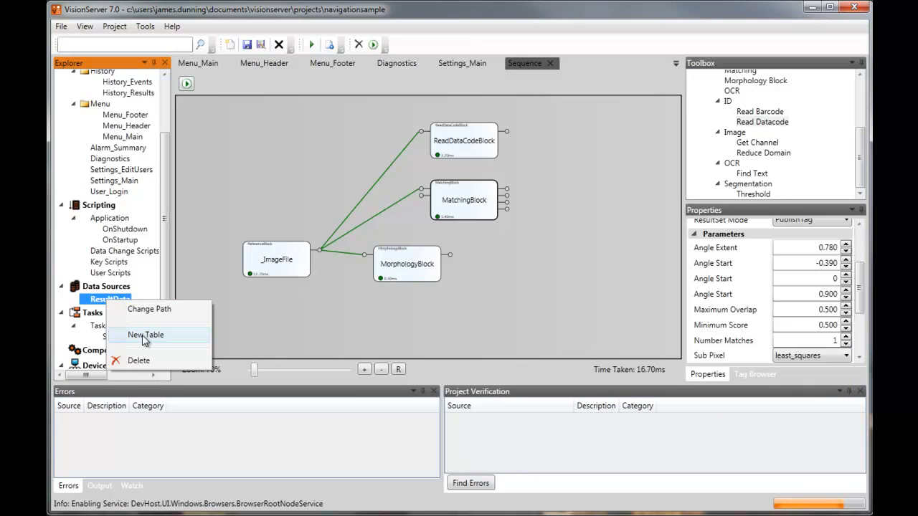
left_click(145, 337)
left_click(461, 193)
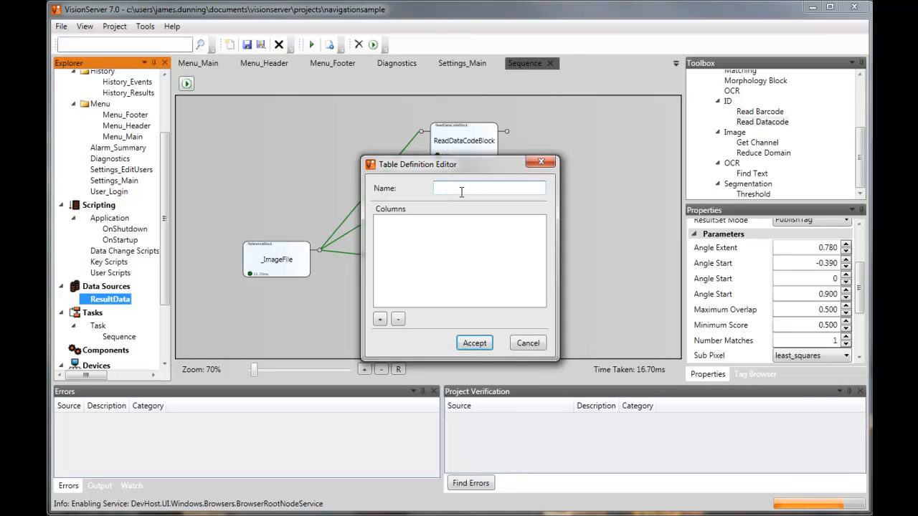
type("ResultsTable")
left_click(381, 318)
left_click(380, 318)
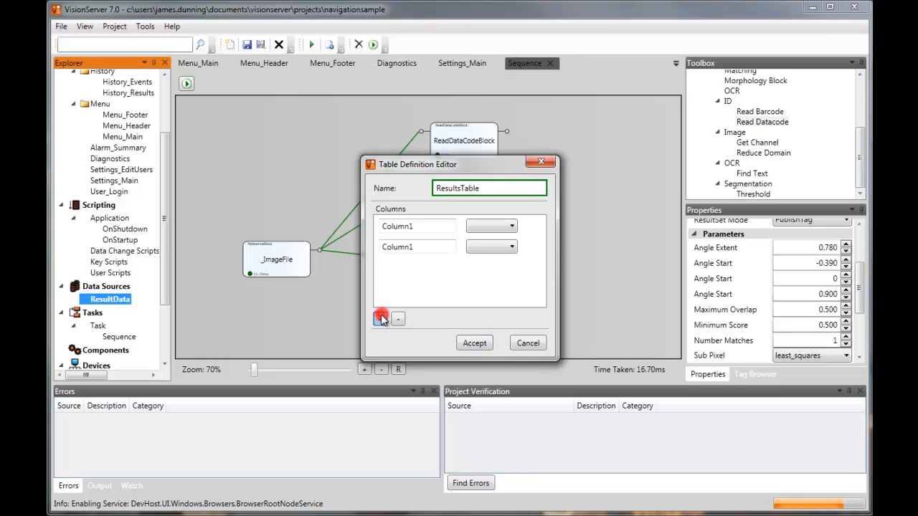
Name the table's first column "time" and set its type to DateTime.
double_click(432, 228)
type("time")
key("Tab")
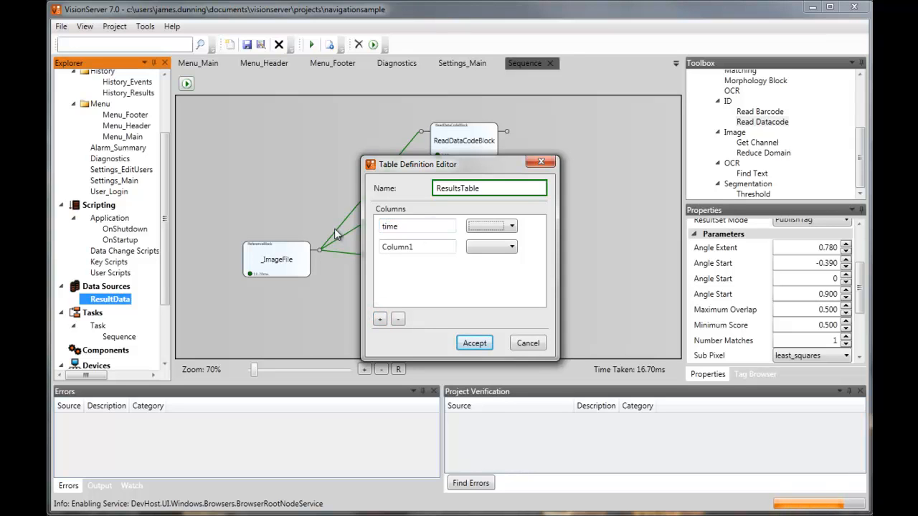
left_click(491, 226)
left_click(486, 287)
Define the second column as "x" and add a third named "y", both of type Double.
double_click(436, 247)
type("x")
left_click(493, 247)
left_click(485, 281)
left_click(380, 318)
double_click(428, 267)
type("y")
left_click(506, 268)
left_click(494, 301)
Add a fourth column named "code" of type String and accept the table definition.
left_click(380, 319)
double_click(431, 286)
type("cod")
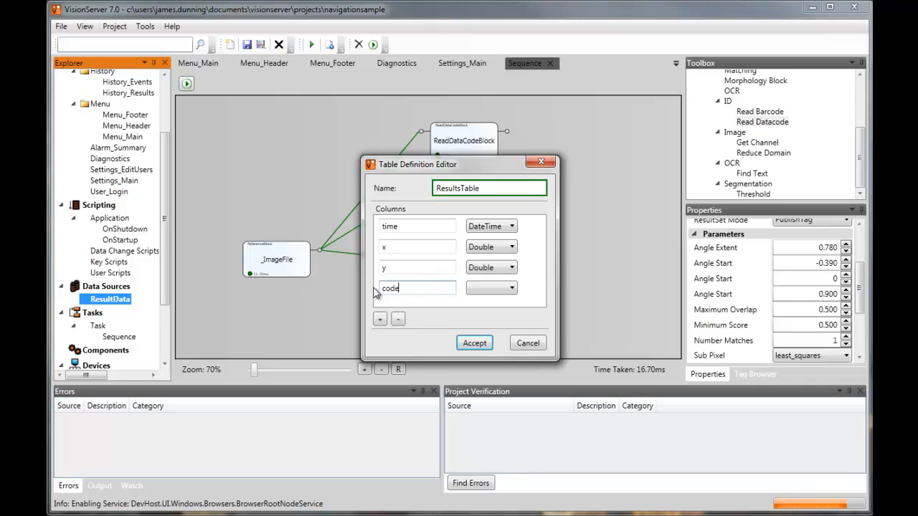
type("e")
left_click(472, 288)
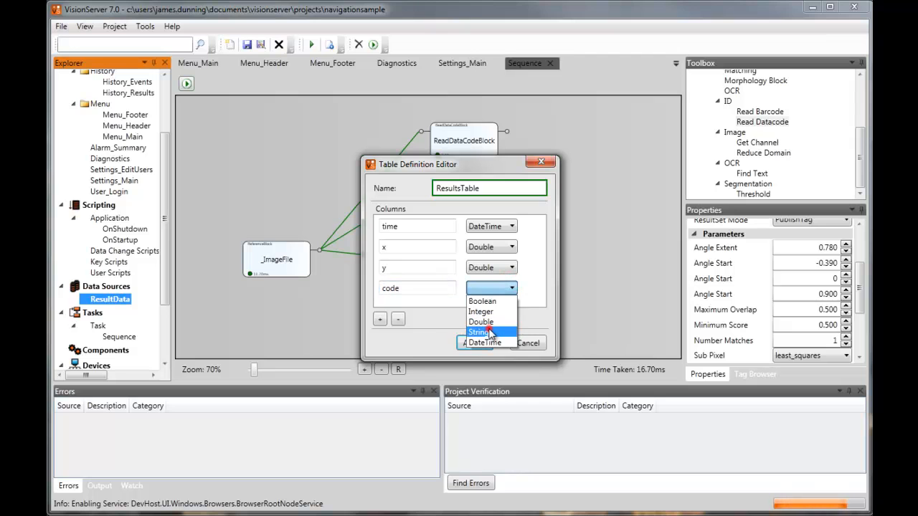
left_click(487, 328)
left_click(478, 342)
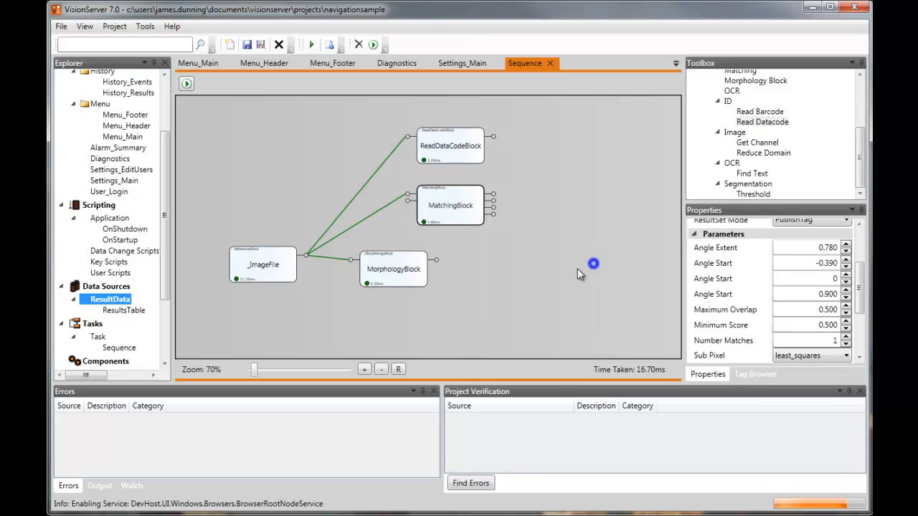
Add a Database Writer block from the Data category to the Sequence, beyond the MatchingBlock's outputs.
left_click_drag(864, 168, 863, 117)
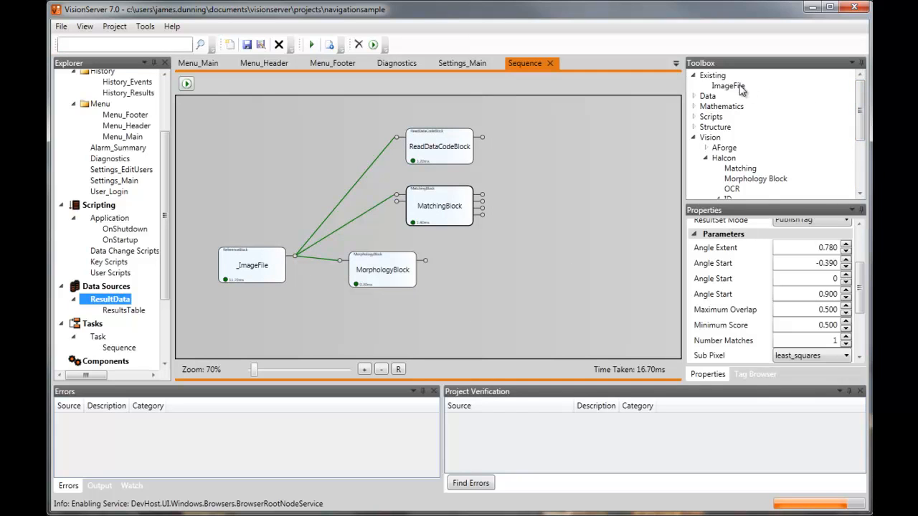
left_click(694, 96)
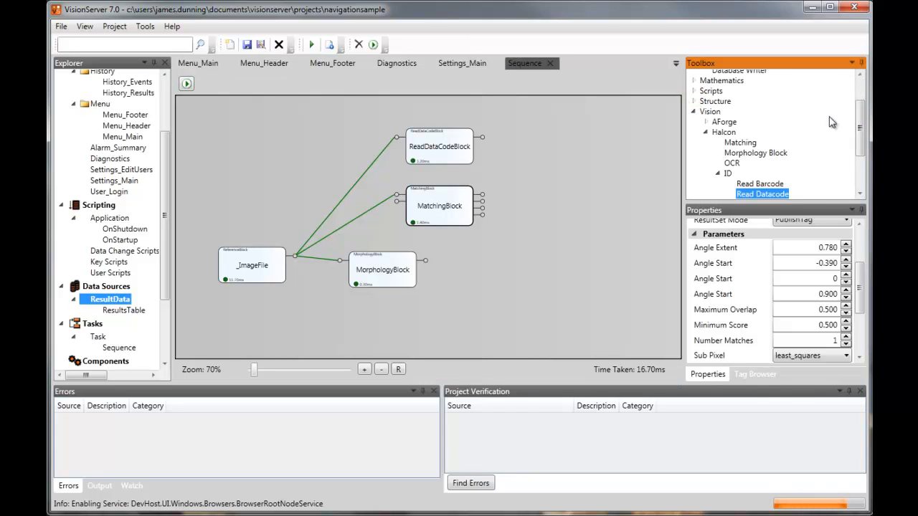
left_click_drag(861, 125, 861, 100)
left_click_drag(752, 116, 610, 197)
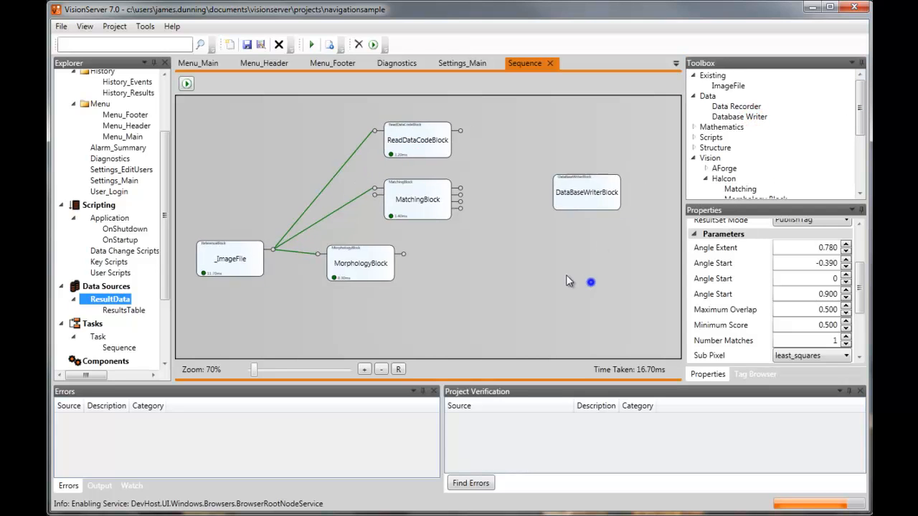
Configure the DataBaseWriterBlock to write to the ResultData.ResultsTable table.
left_click(595, 200)
double_click(602, 190)
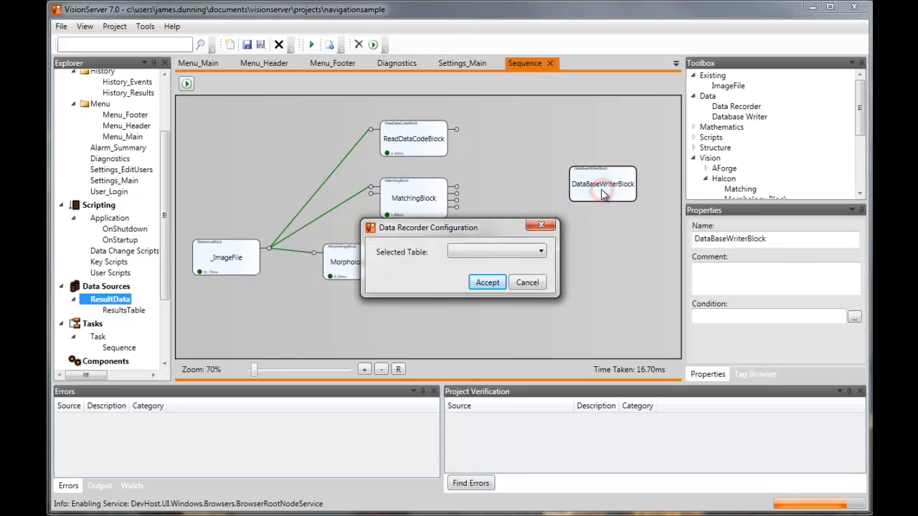
left_click(480, 255)
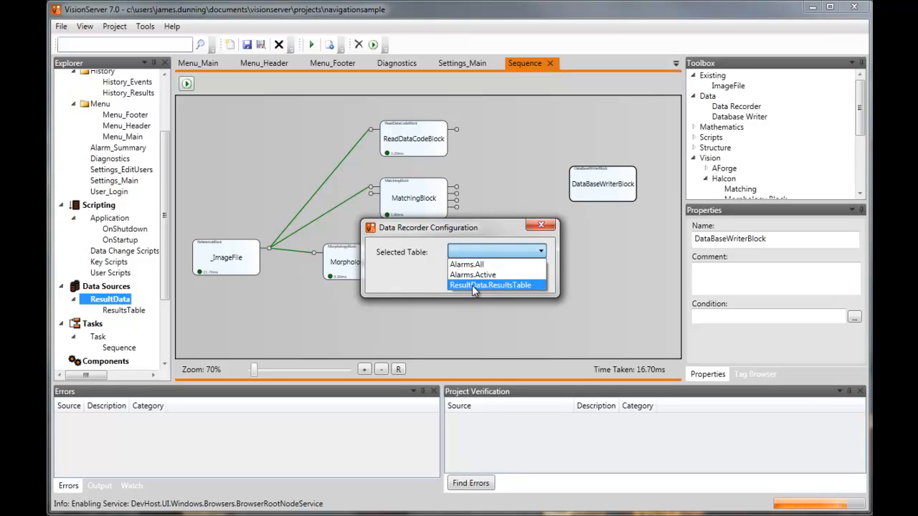
left_click(473, 285)
left_click(475, 286)
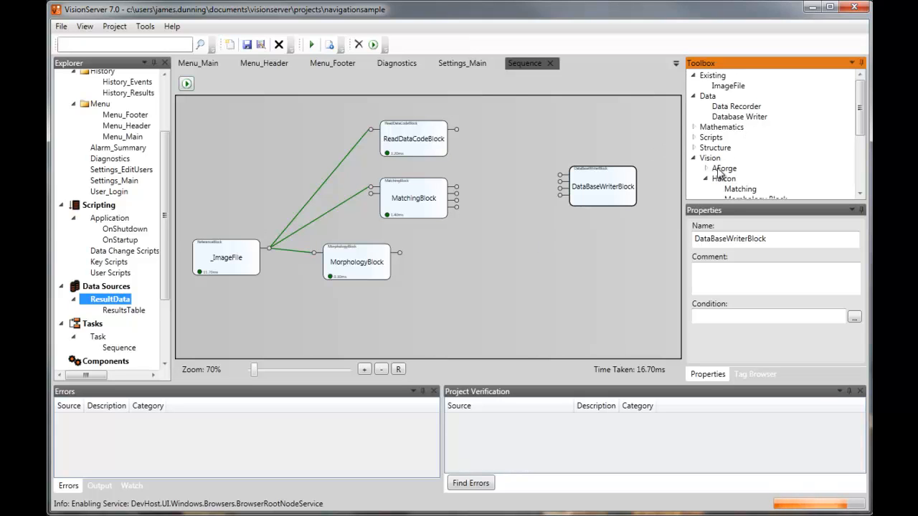
Add a Now block from the Structure category above the DataBaseWriterBlock and connect it to the writer's time input.
left_click(694, 148)
left_click_drag(721, 184, 559, 180)
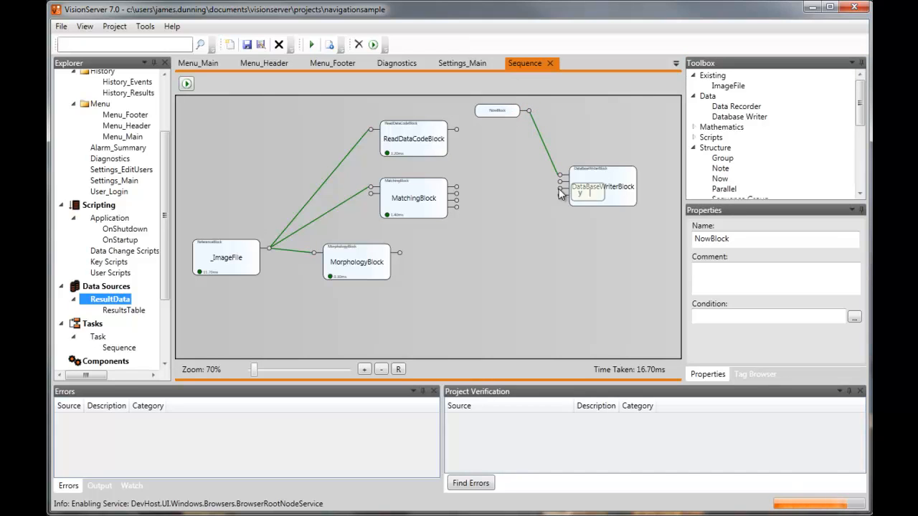
Connect the MatchingBlock's first two outputs and the ReadDataCodeBlock's output to the writer's x, y and code inputs, and run the sequence.
left_click_drag(458, 193, 559, 181)
left_click_drag(459, 195, 561, 188)
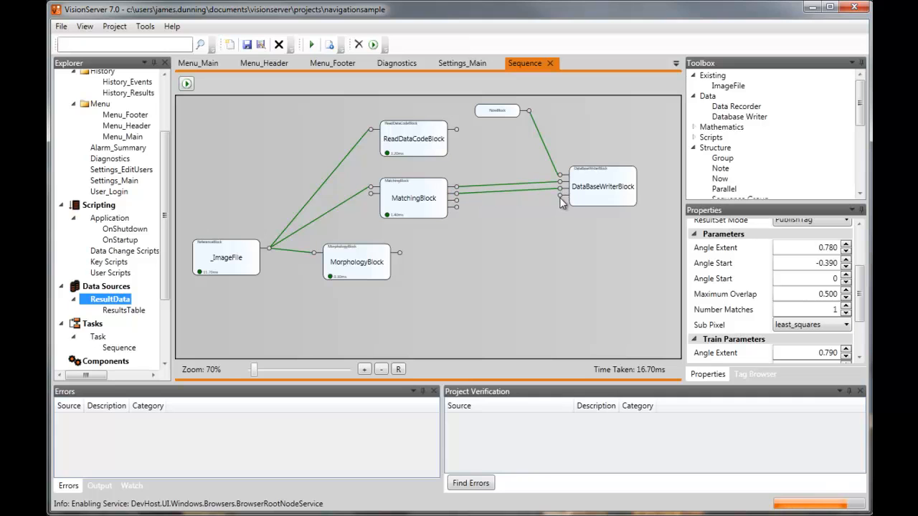
left_click_drag(457, 130, 559, 195)
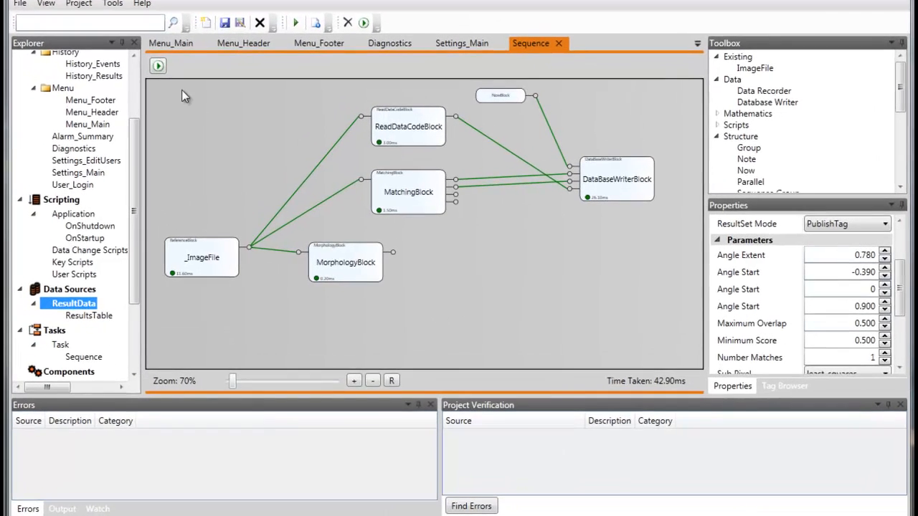
left_click(186, 84)
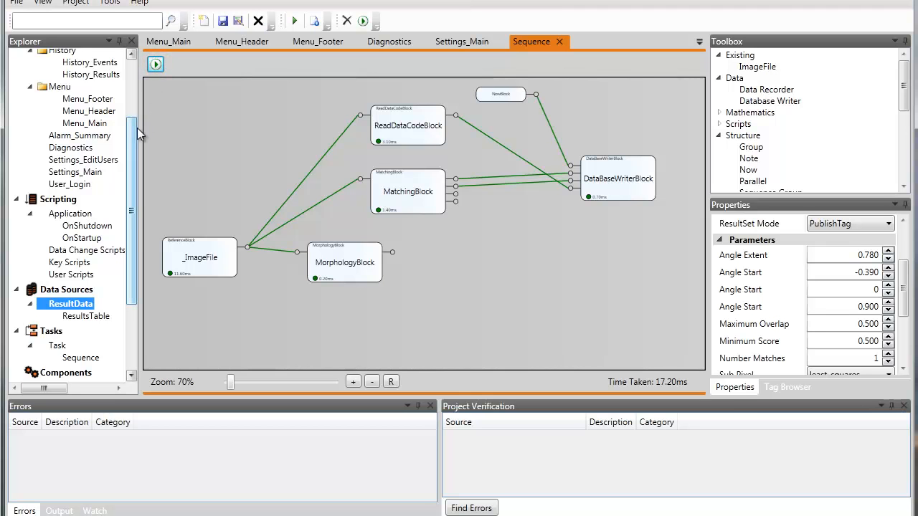
Create a new query named GetData on the ResultsTable data source.
left_click_drag(135, 142, 133, 208)
right_click(81, 207)
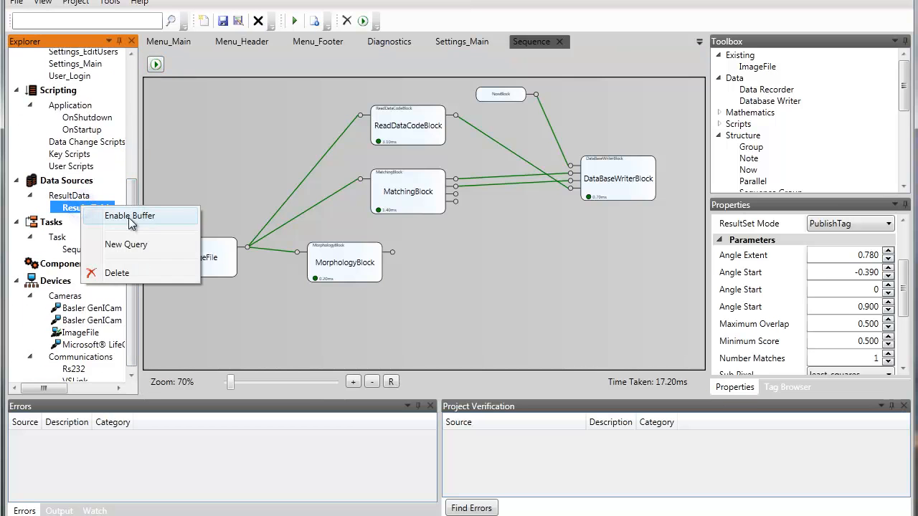
left_click(122, 246)
left_click(274, 136)
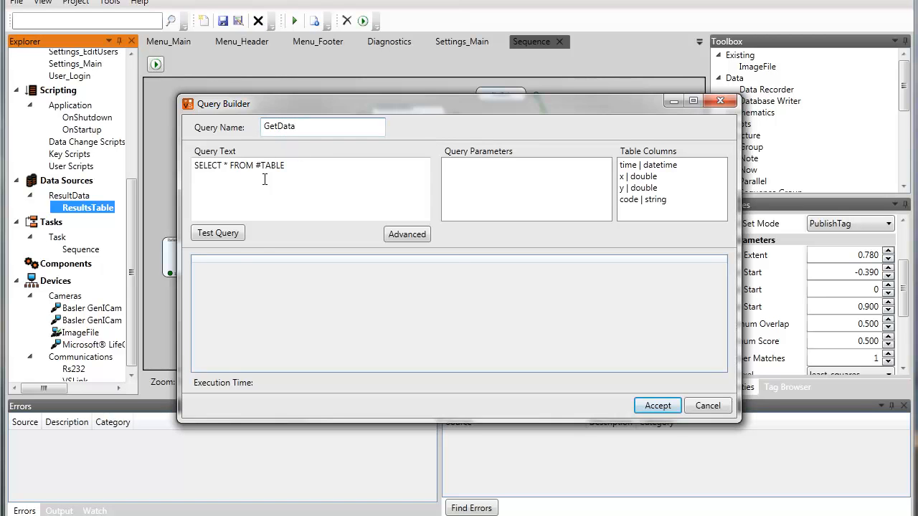
Test the GetData query on the recorded rows and accept the query definition.
left_click(227, 237)
left_click(339, 286)
left_click(326, 306)
left_click(324, 292)
left_click(326, 306)
left_click(329, 320)
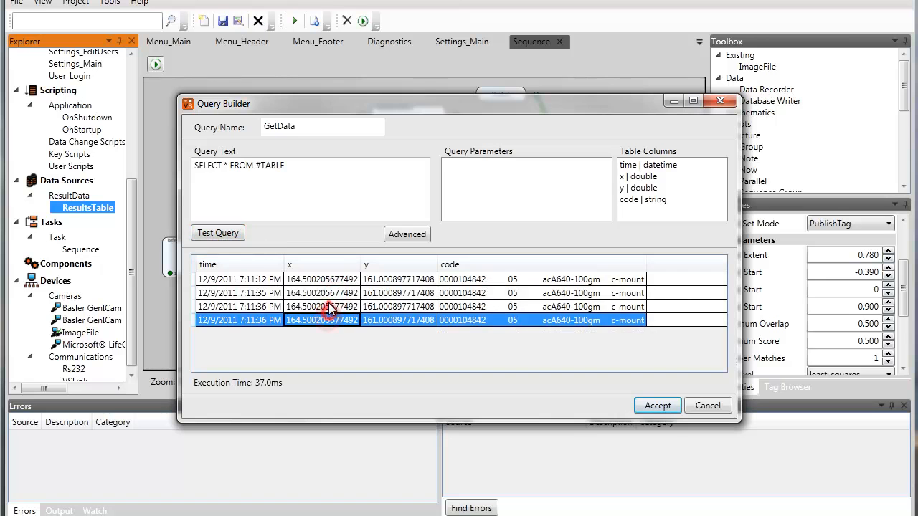
left_click(329, 306)
left_click(329, 294)
left_click(333, 279)
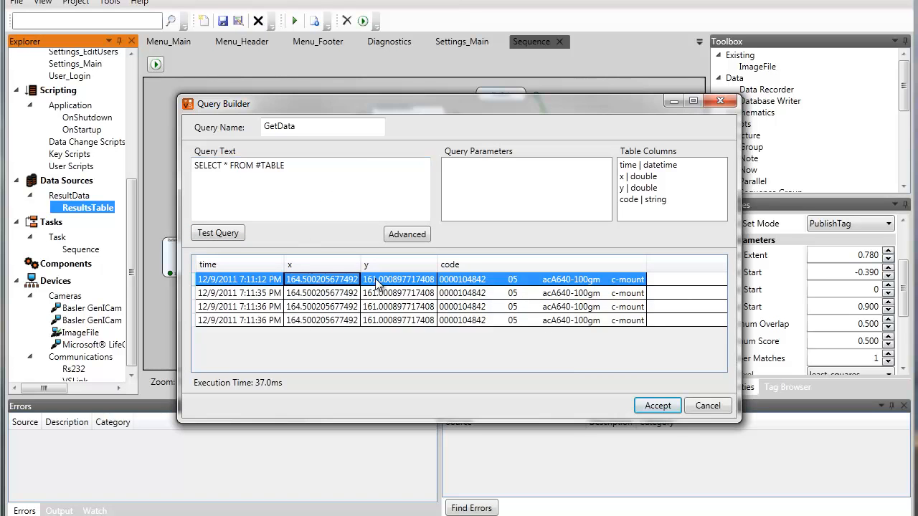
left_click(658, 406)
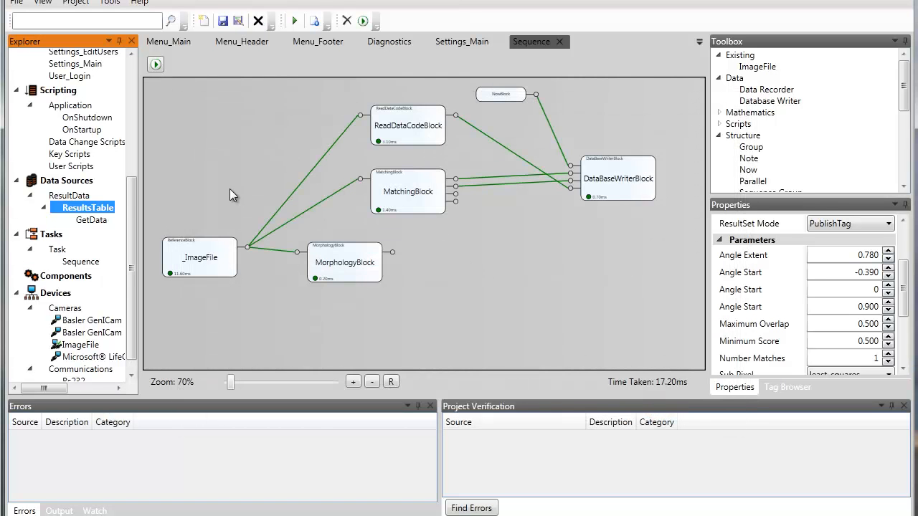
Add a Table to the History_Results page and size it to about 982 by 614 so it fills most of the page.
left_click_drag(129, 189, 133, 88)
left_click(101, 149)
double_click(102, 148)
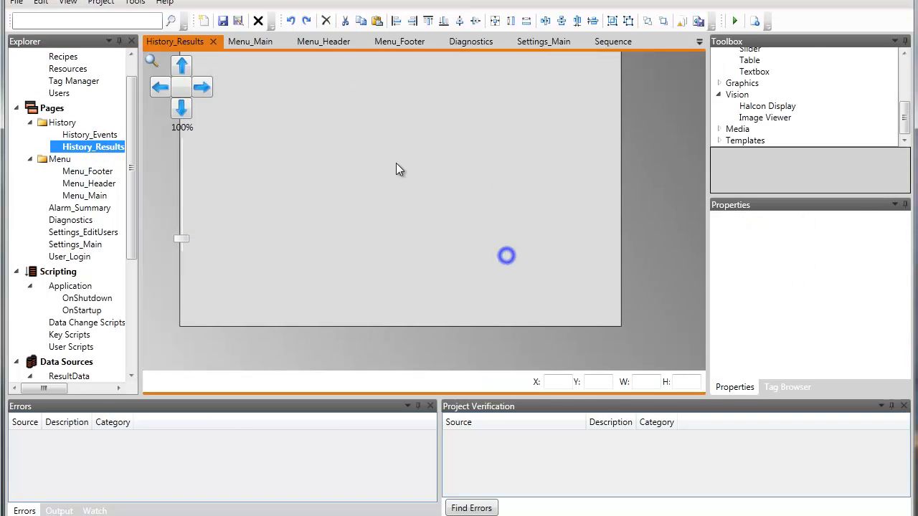
left_click_drag(904, 117, 903, 108)
left_click_drag(746, 85, 371, 185)
left_click_drag(317, 150, 329, 152)
left_click_drag(364, 215, 609, 327)
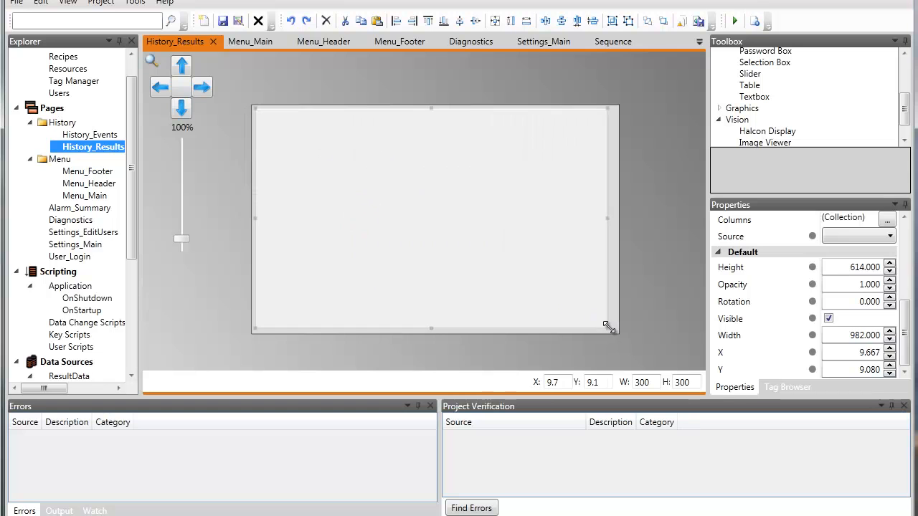
Set the table's source to the GetData query of ResultData.ResultsTable.
left_click(859, 238)
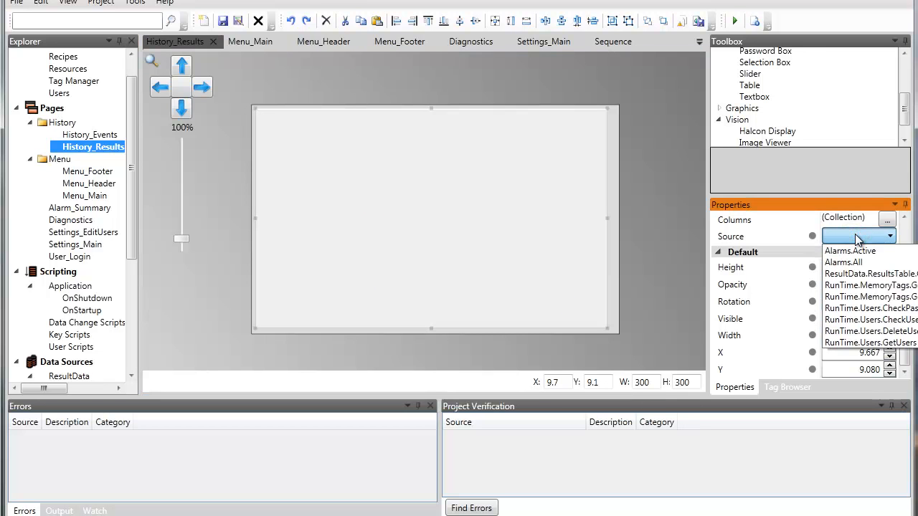
left_click(869, 275)
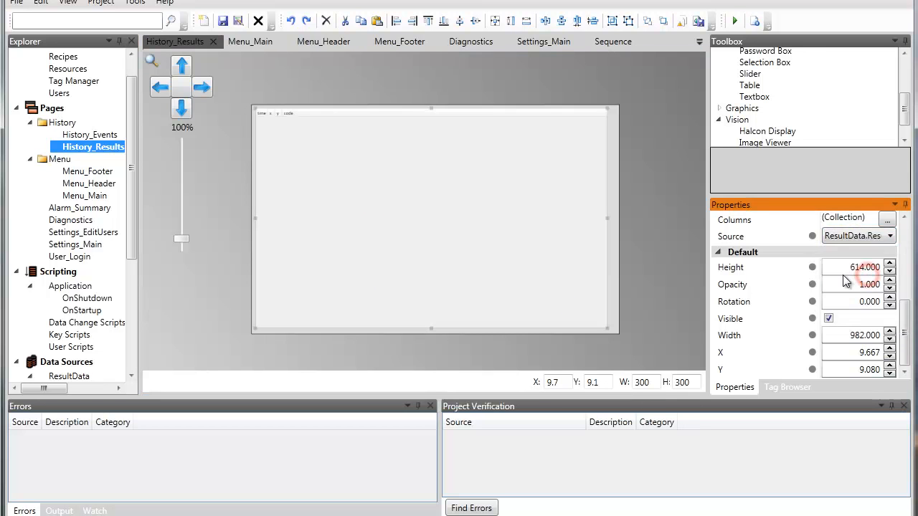
left_click(614, 269)
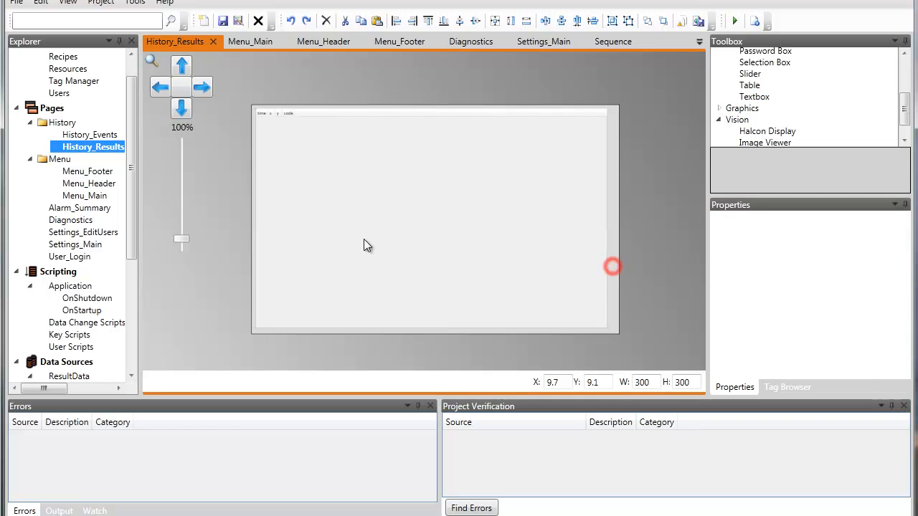
left_click(305, 237)
Run the project in test mode, check the recorded data on the Results page, and close the test.
left_click(731, 21)
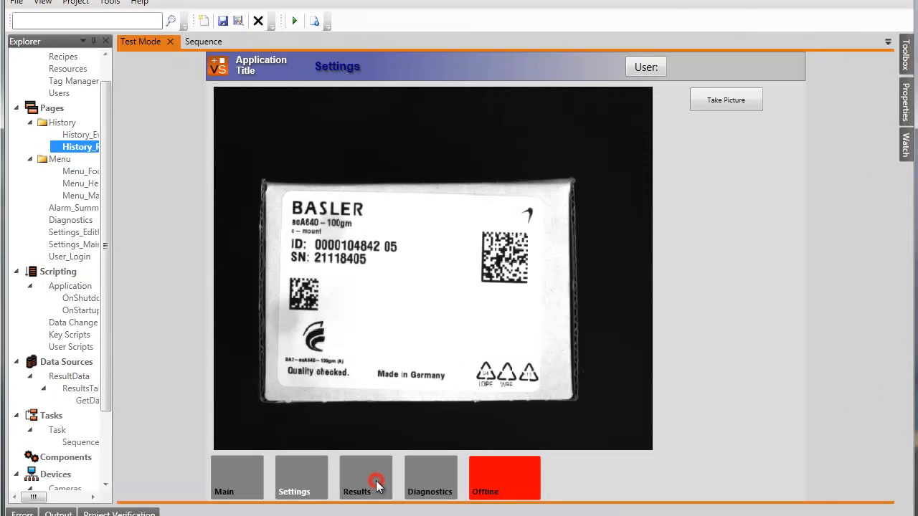
left_click(377, 483)
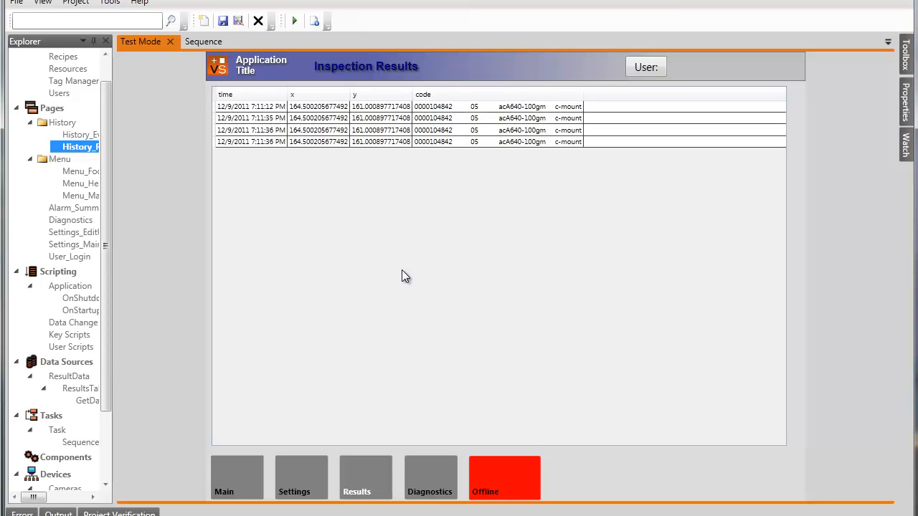
left_click(170, 42)
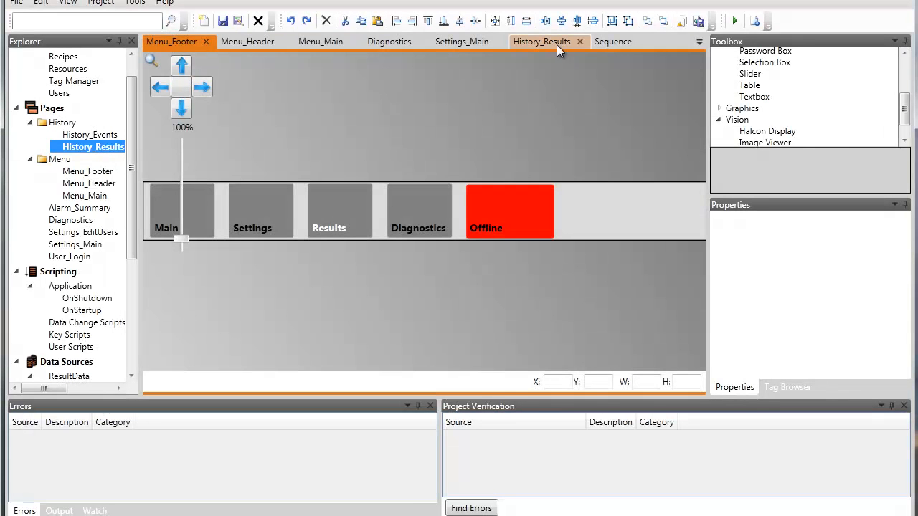
Add a Data Recorder block to the Sequence below the DataBaseWriterBlock, with recorder type HImage (tiff) and root directory C:\Data\.
left_click(605, 43)
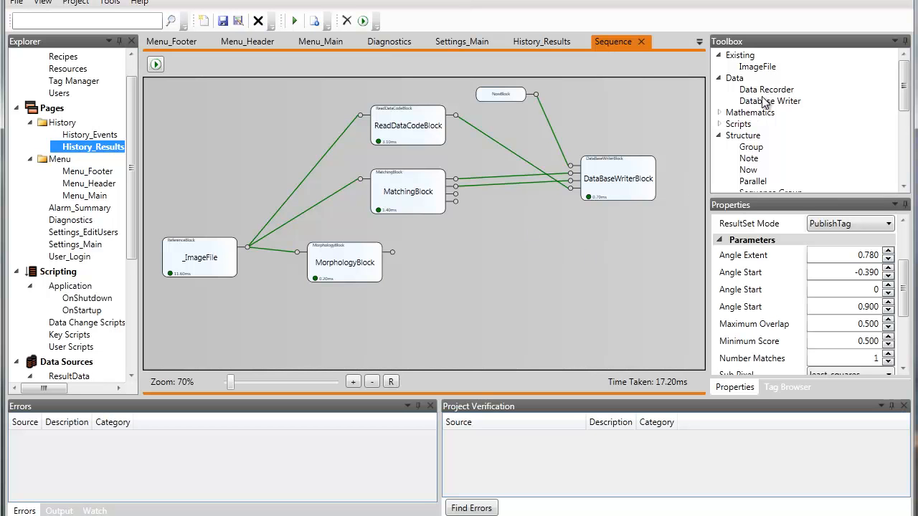
left_click_drag(768, 89, 561, 281)
left_click(444, 191)
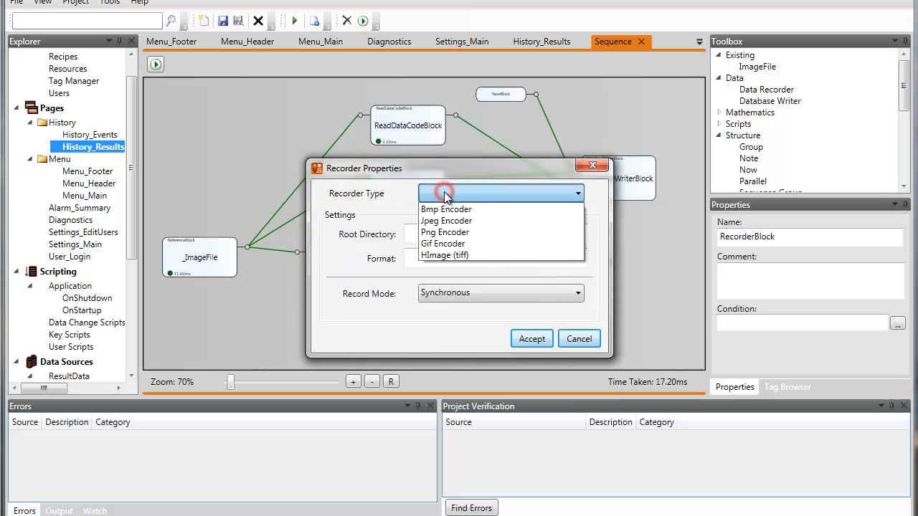
left_click(435, 256)
left_click(442, 236)
type("C:\\Data\\")
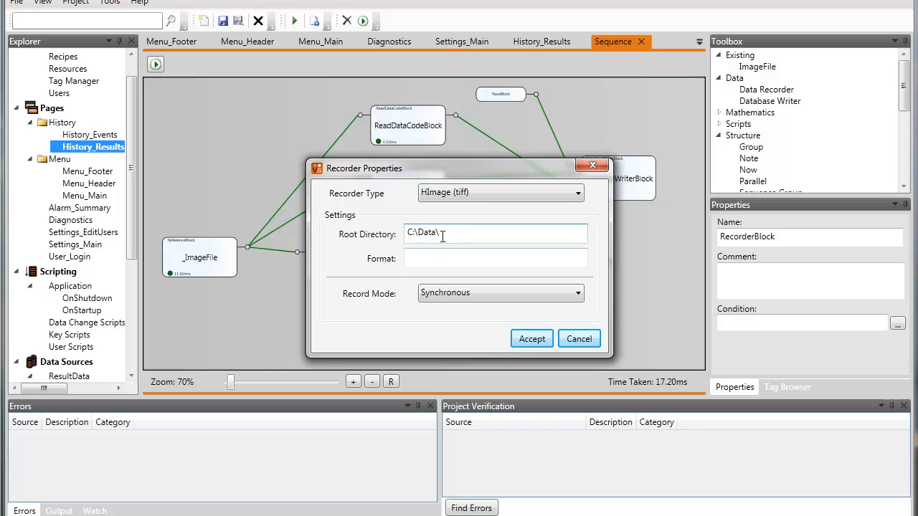
Set the recorder's file name format to Image{hhmmss} and accept its properties.
left_click(429, 259)
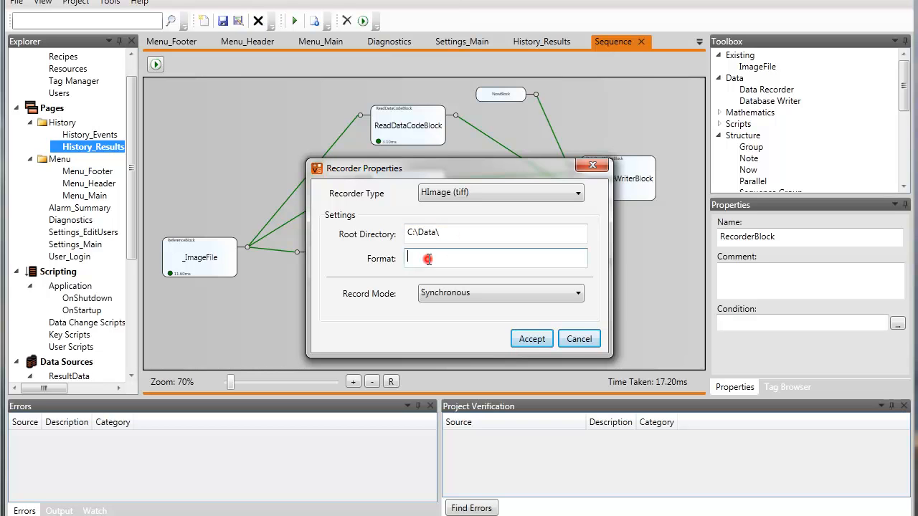
type("Image{hhmmss}")
left_click_drag(434, 259, 508, 258)
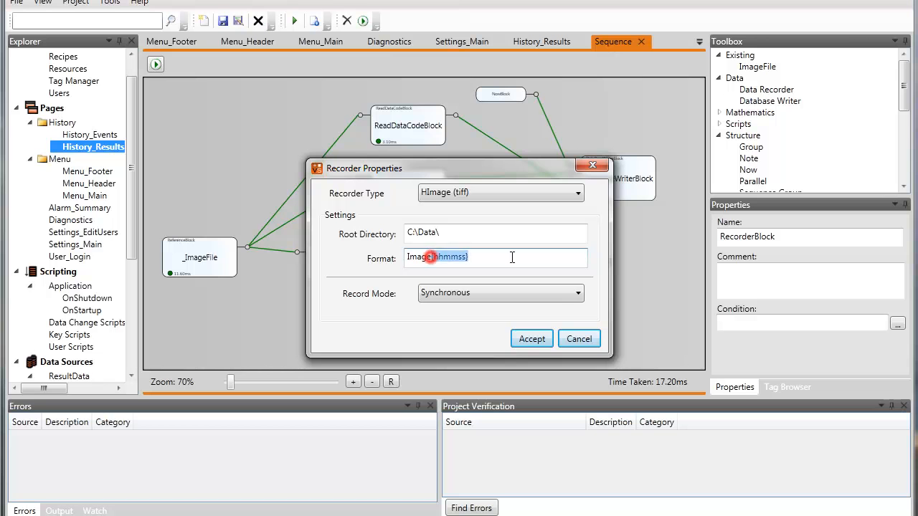
left_click(531, 340)
Connect the _ImageFile output to the RecorderBlock's first input and move the RecorderBlock slightly lower, nearer the MorphologyBlock.
left_click(277, 315)
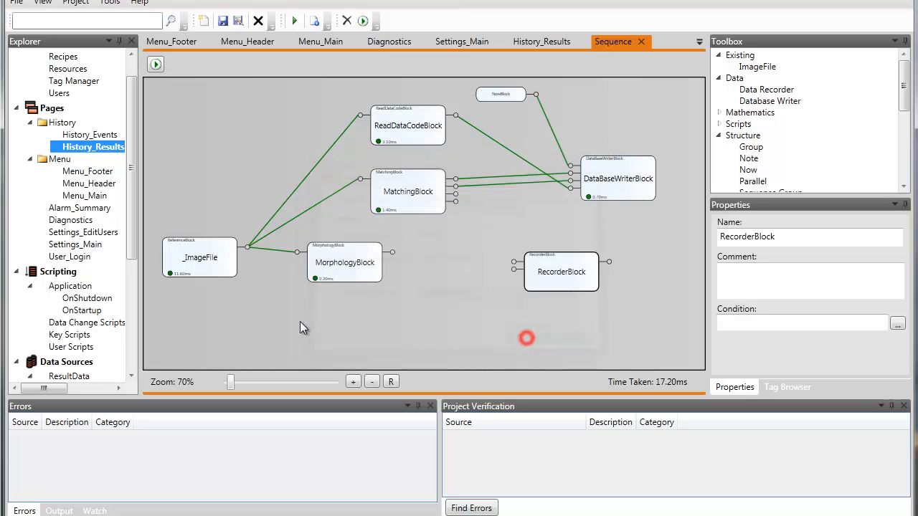
left_click_drag(246, 247, 515, 260)
left_click_drag(567, 276, 543, 307)
left_click(531, 243)
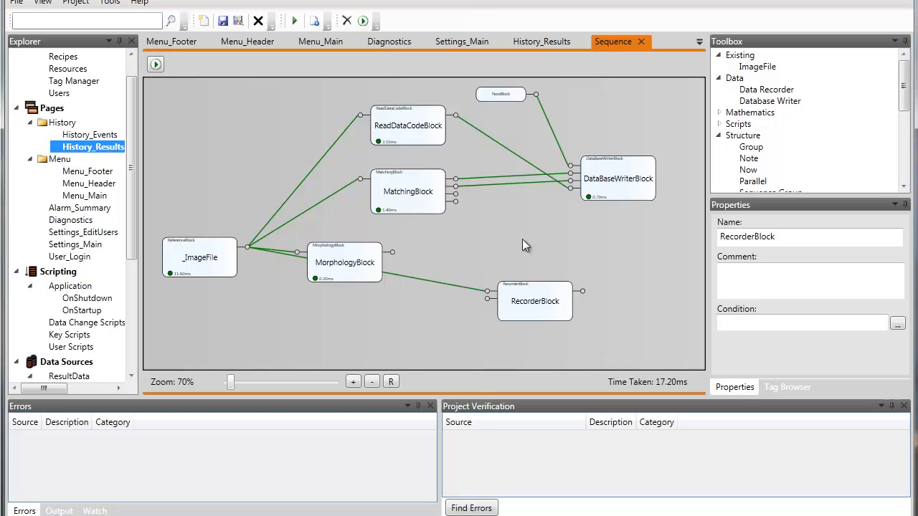
Add a Parallel region from the Structure category and resize it to enclose the ReadDataCodeBlock and MatchingBlock.
left_click_drag(904, 89, 904, 104)
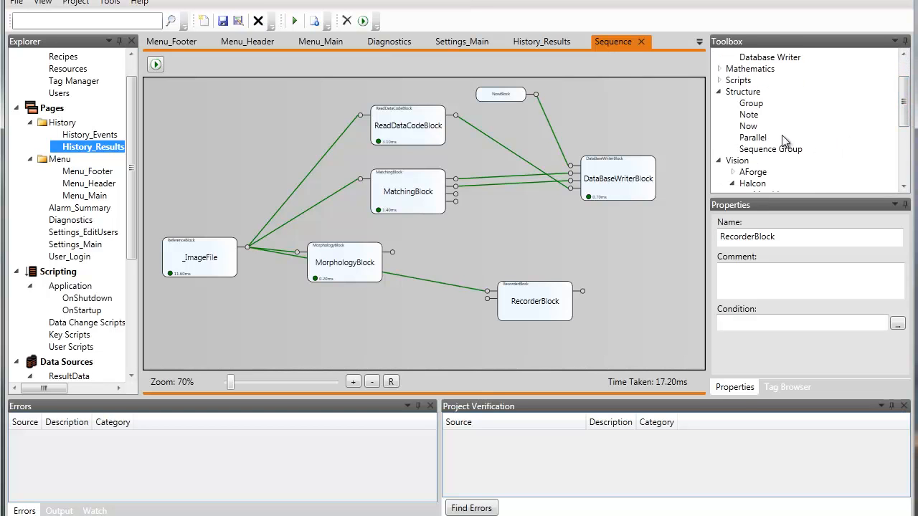
left_click_drag(761, 140, 354, 87)
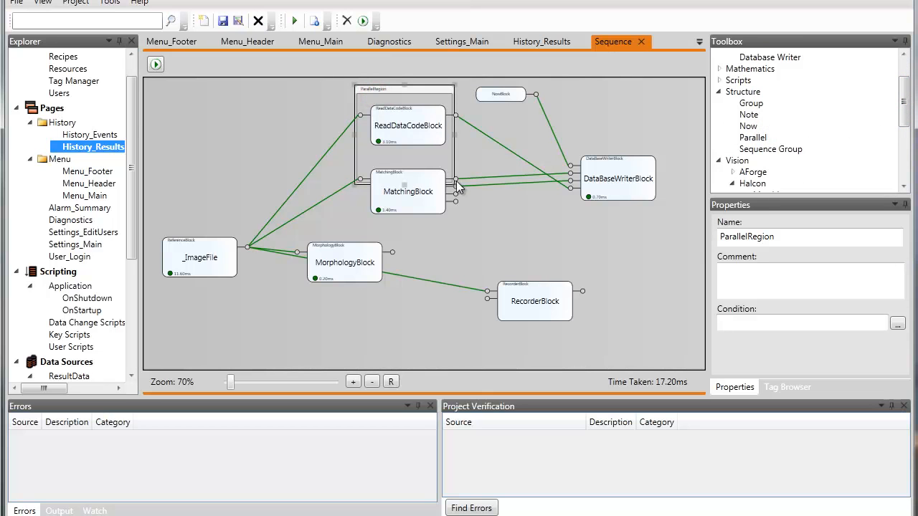
left_click_drag(452, 183, 466, 226)
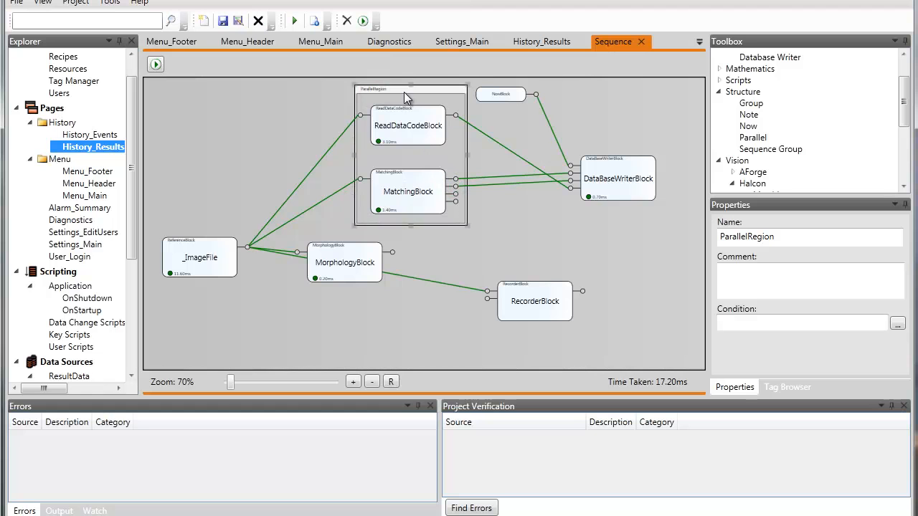
mouse_move(411, 144)
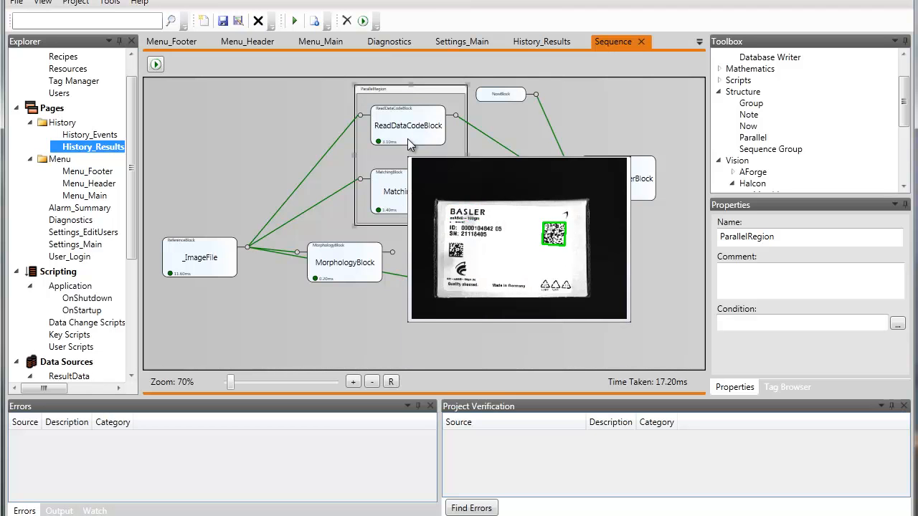